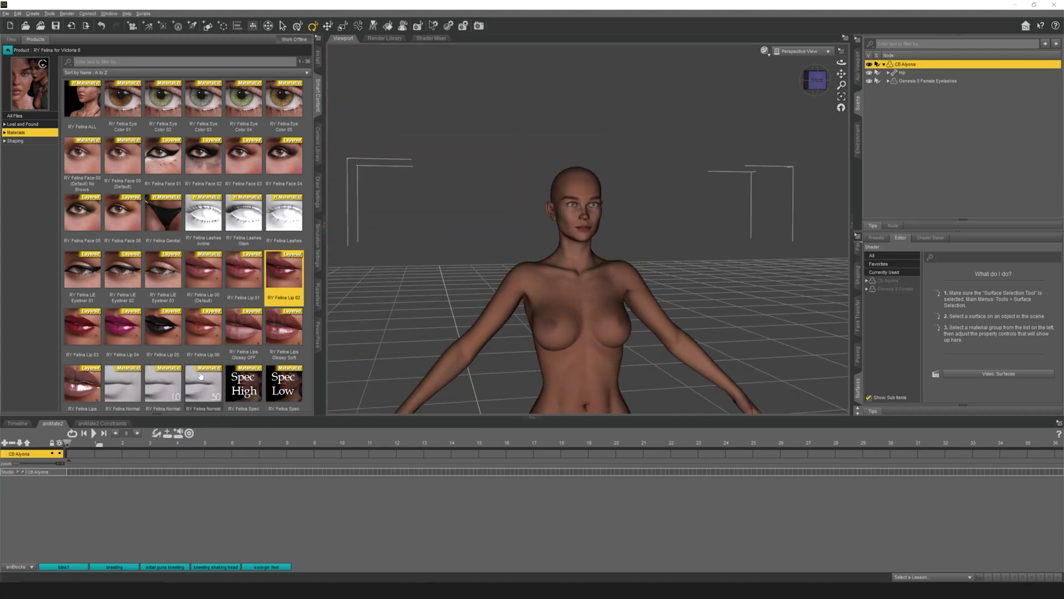
Step: Select CB Alyona and list all its Shaping morphs filtered by 'lip'
left_click(163, 382)
scroll(588, 228, "up", 5)
left_click(858, 275)
left_click(900, 237)
left_click(889, 259)
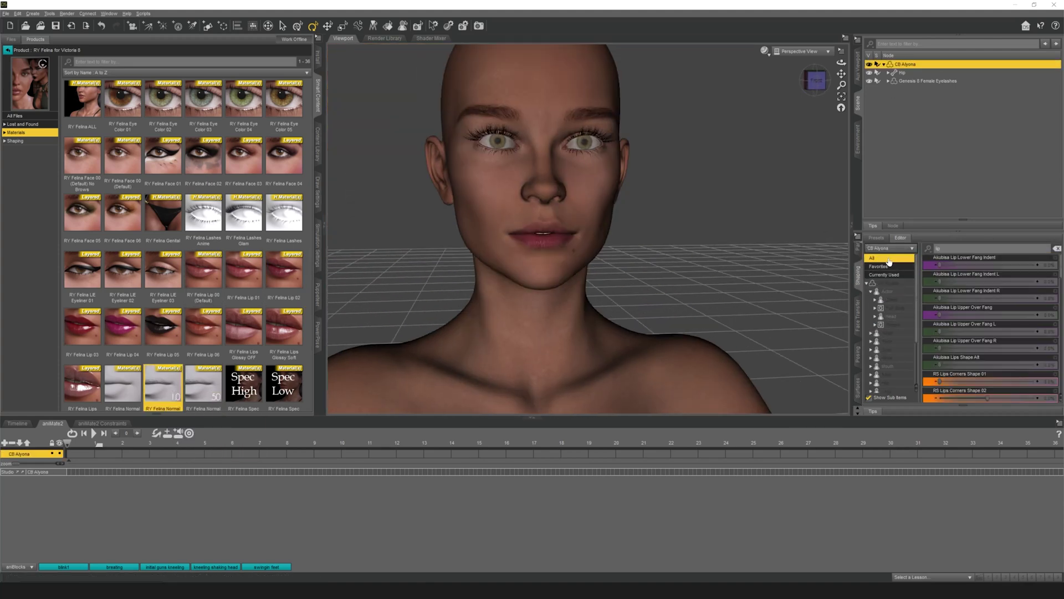
scroll(983, 315, "down", 10)
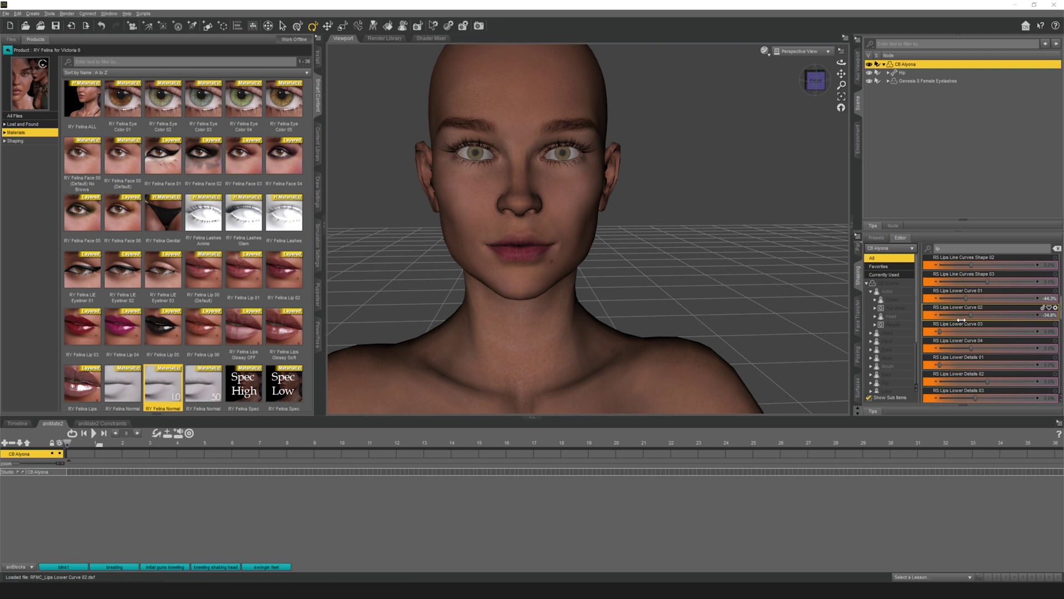
scroll(948, 336, "down", 5)
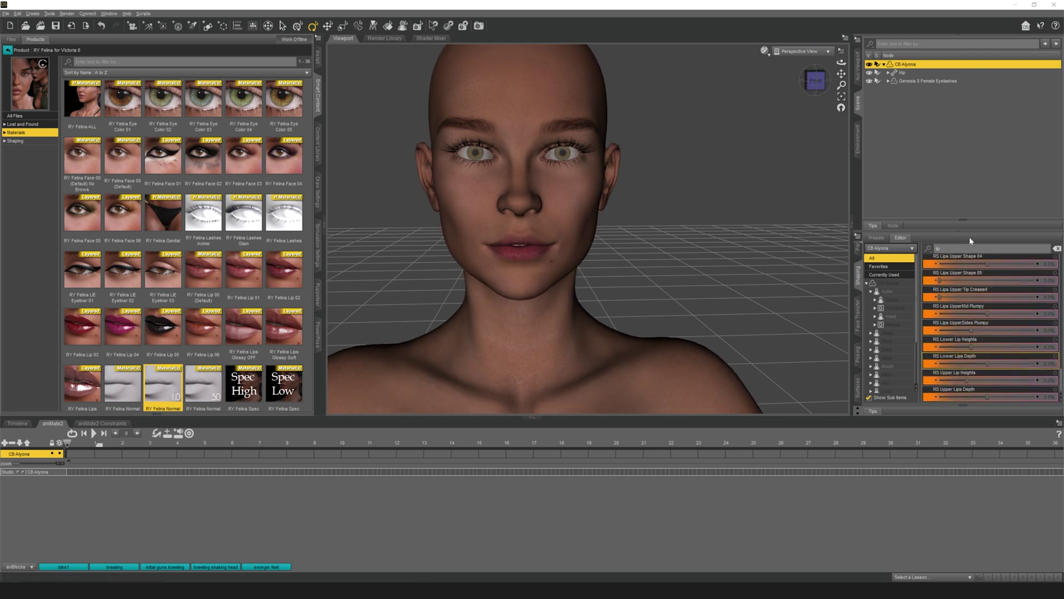
Step: Clear the lip filter, show the Mouth morph group, and check an Iray preview of the face
key("BackSpace")
key("BackSpace")
left_click(1057, 248)
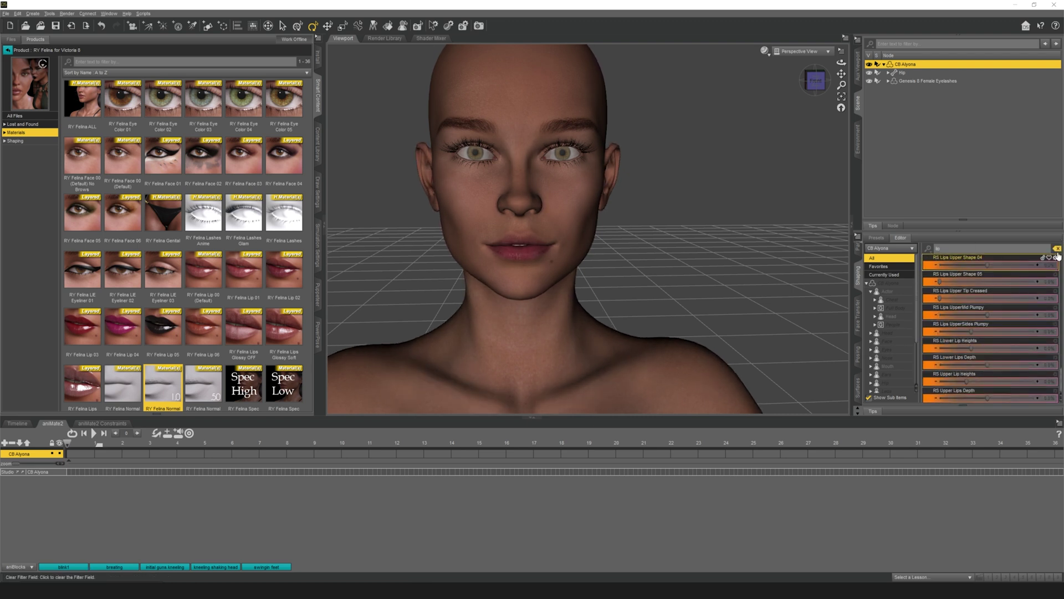
left_click(886, 366)
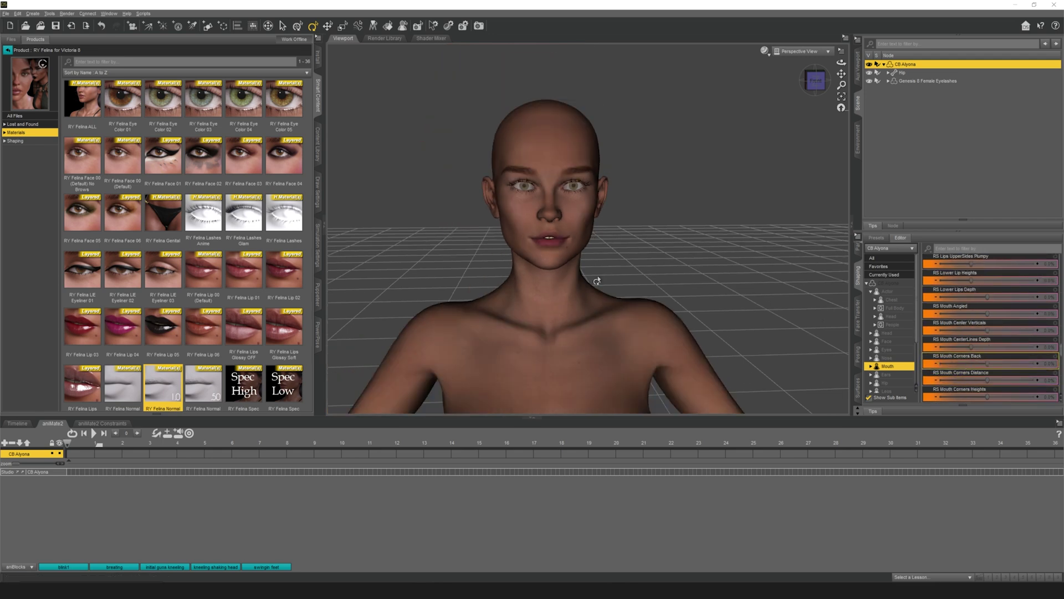
left_click(755, 154)
scroll(638, 263, "up", 3)
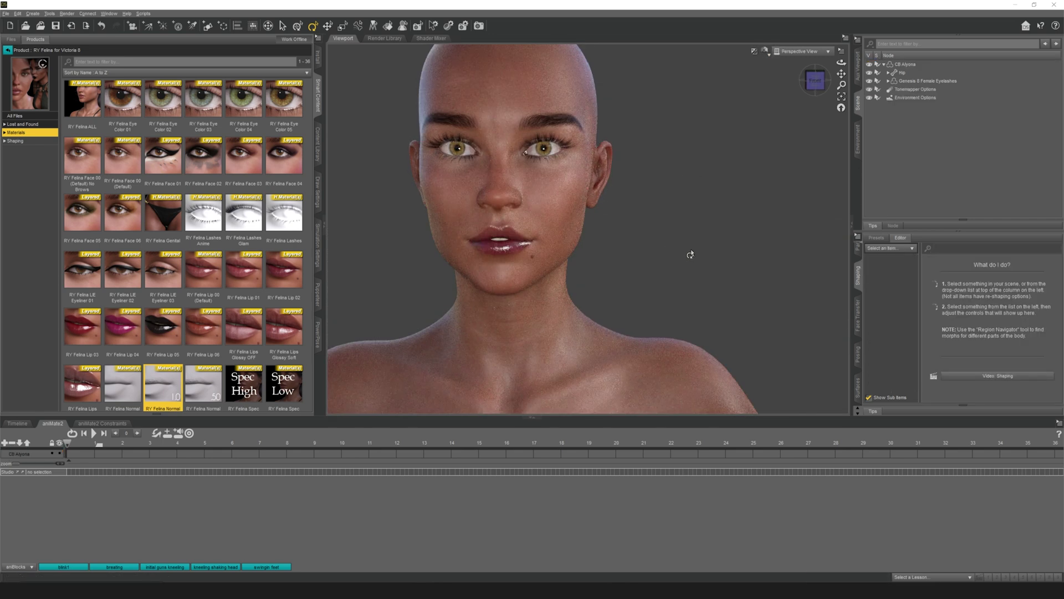
scroll(716, 223, "down", 1)
scroll(535, 305, "up", 10)
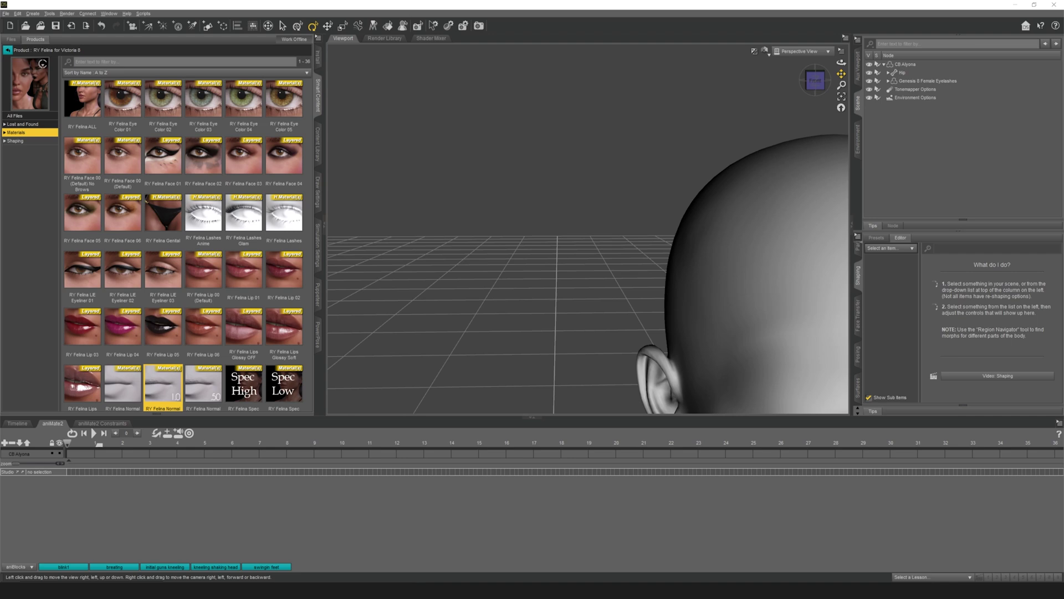
Step: Return the viewport to texture shading and reselect the character's Mouth morph sliders
left_click(764, 51)
left_click(759, 144)
left_click(644, 234)
left_click(86, 269)
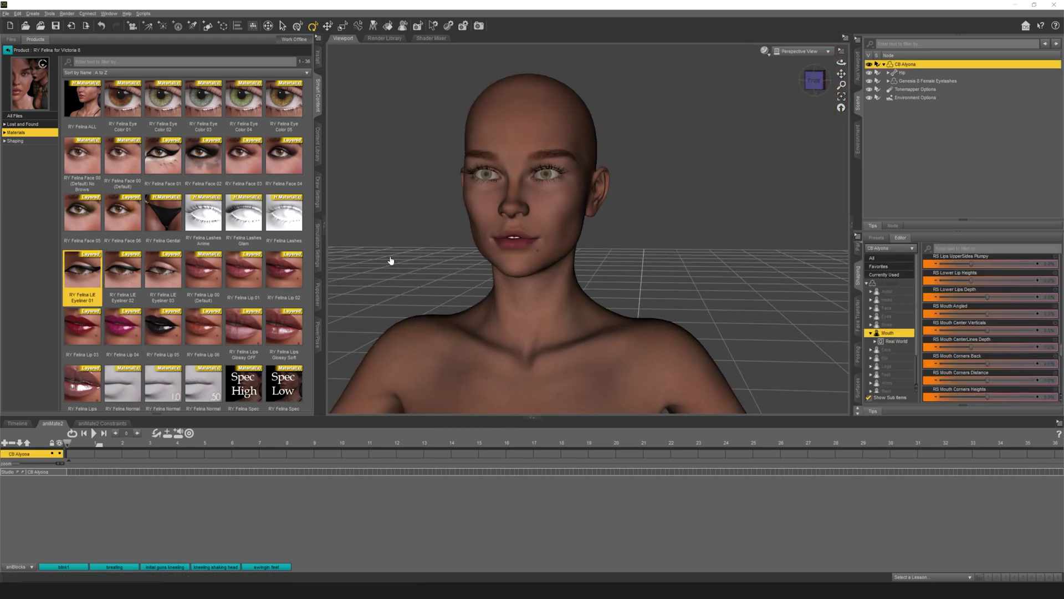
Step: Reselect CB Alyona and raise the Akubisa Pupil eye morph to 3%
key("ctrl+z")
left_click(8, 50)
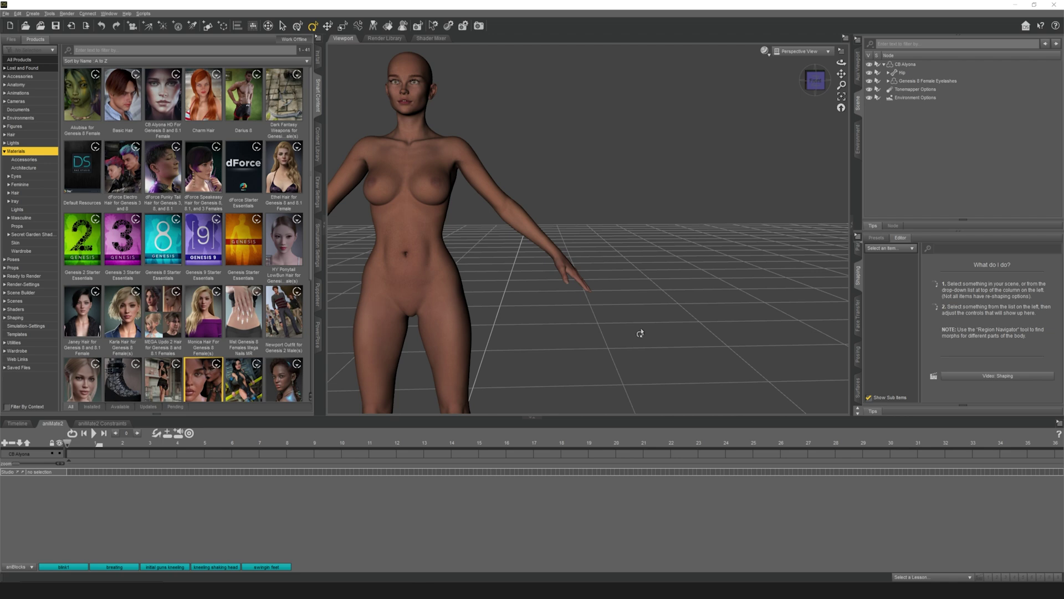
left_click(163, 129)
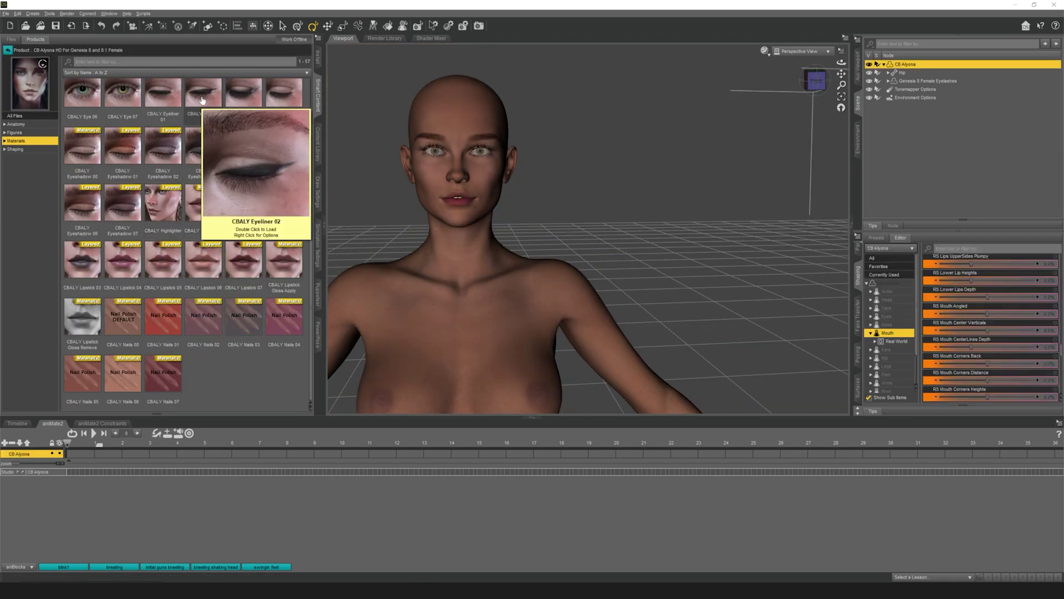
left_click(203, 97)
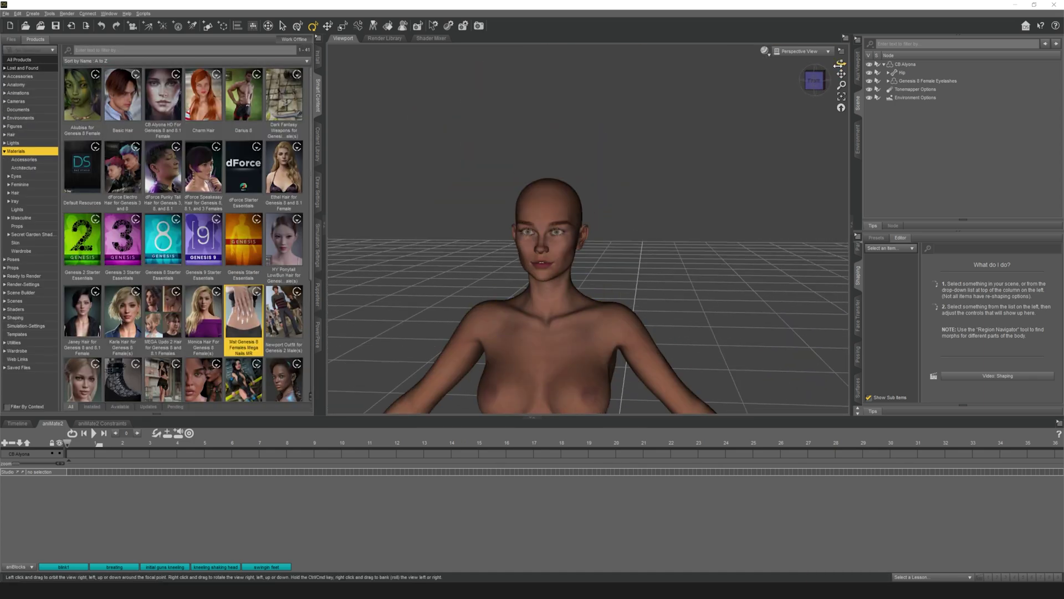
left_click(530, 325)
left_click(887, 316)
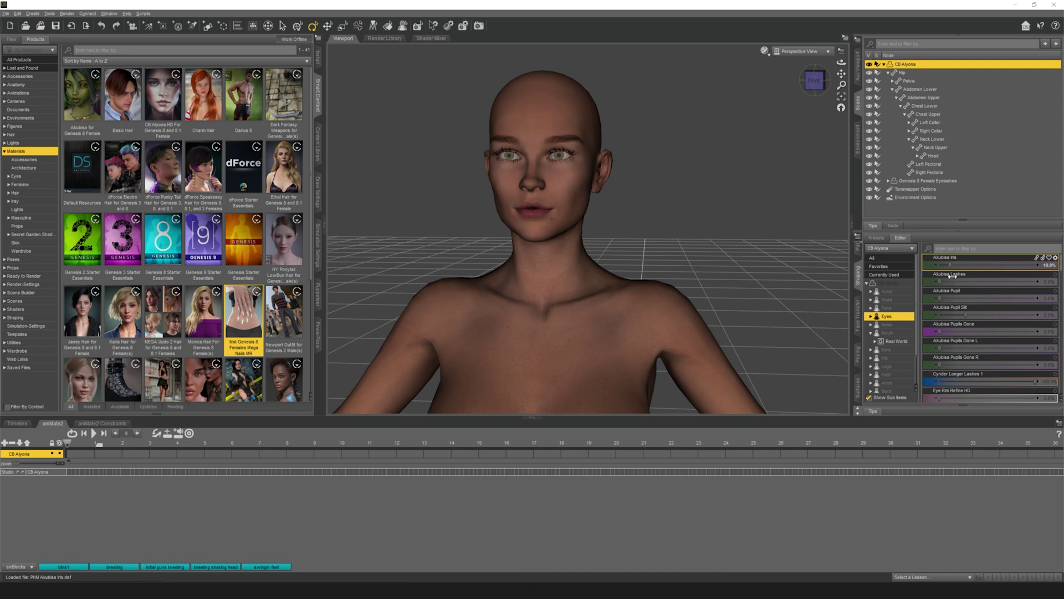
mouse_move(975, 300)
left_mouse_down()
mouse_move(991, 304)
mouse_move(959, 300)
left_mouse_up()
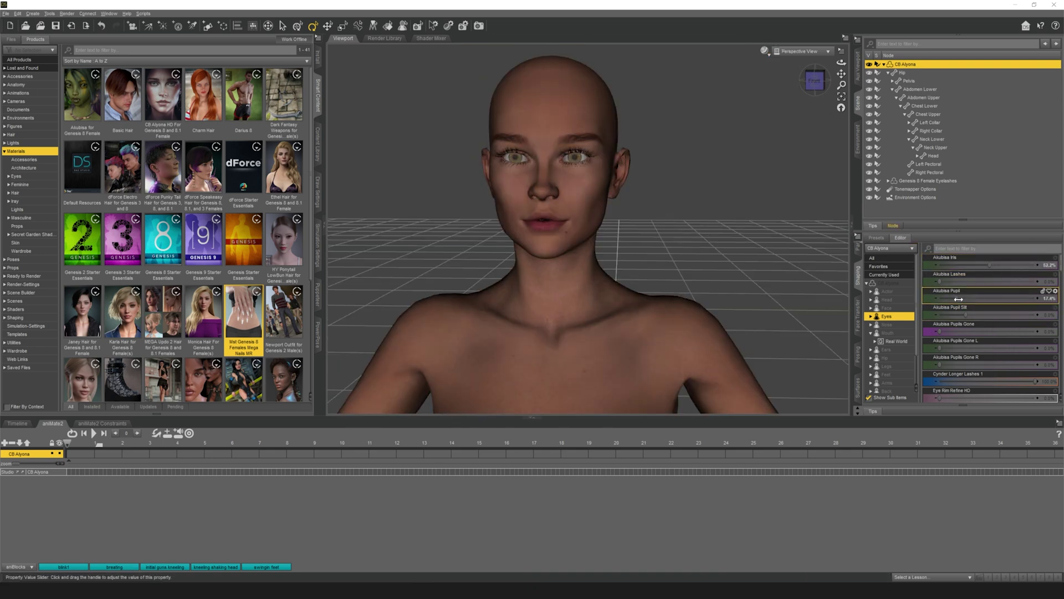
Step: Undo and redo the latest lip morph change to compare the lip shapes
left_click(694, 261)
scroll(695, 219, "up", 3)
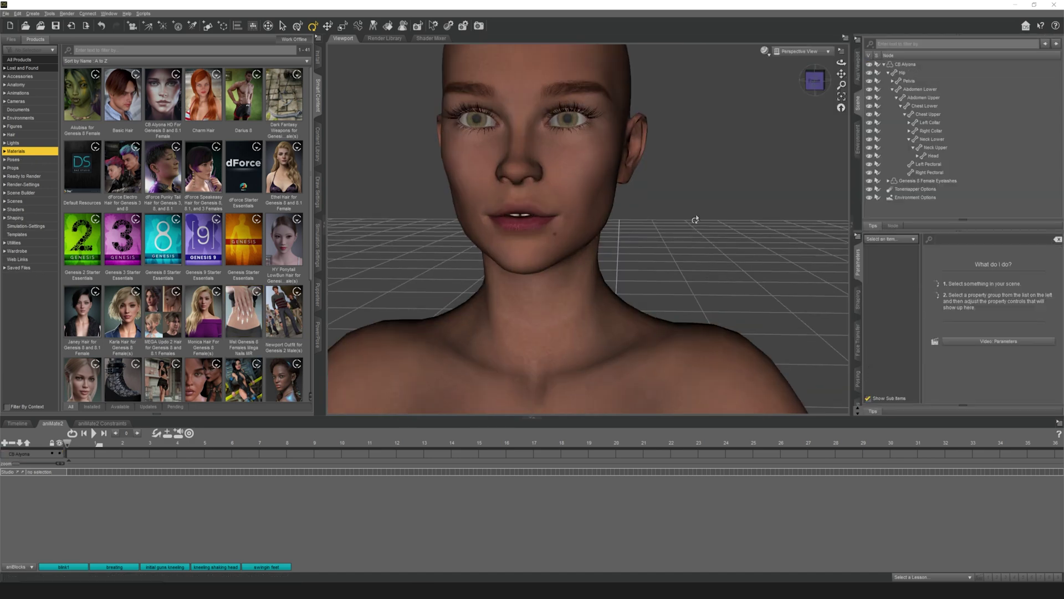
key("ctrl+z")
key("ctrl+z")
scroll(937, 303, "down", 3)
key("ctrl+z")
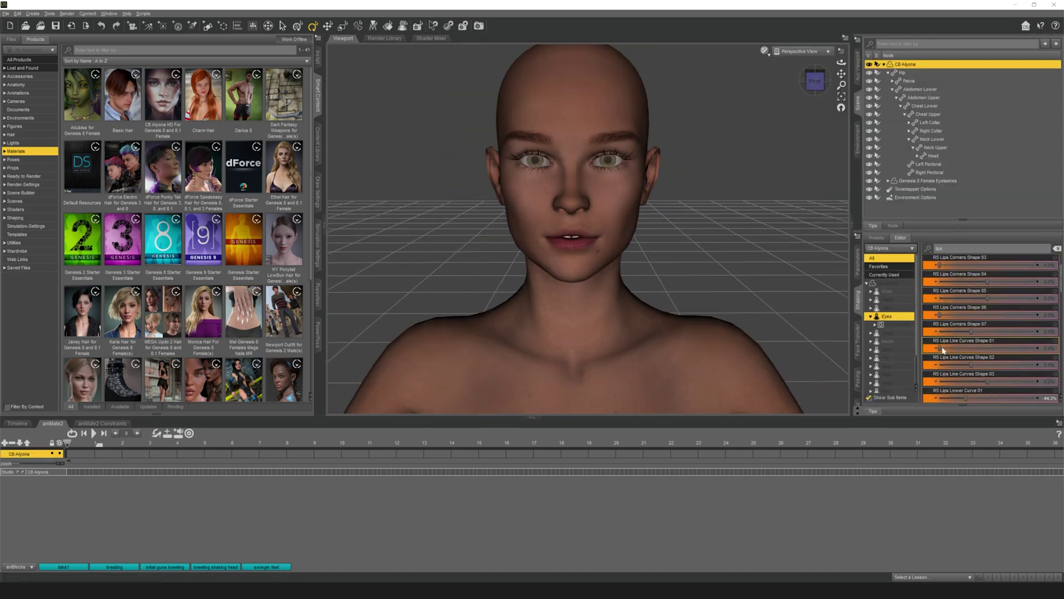
scroll(966, 348, "down", 3)
key("ctrl+y")
scroll(979, 328, "down", 9)
key("ctrl+z")
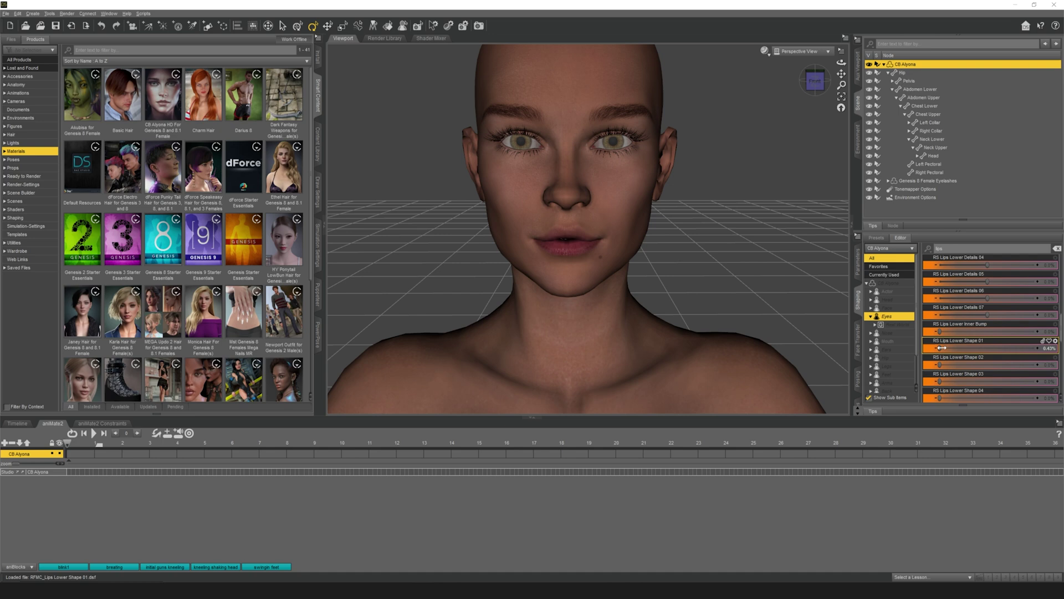
scroll(927, 363, "down", 6)
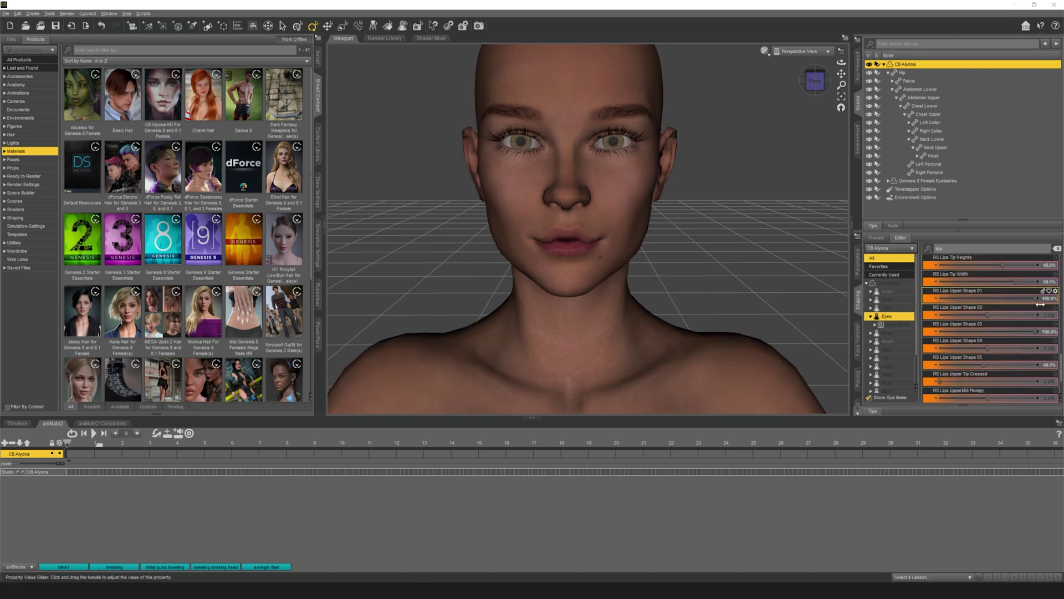
Step: Bring up the Face morph sliders
left_click(887, 307)
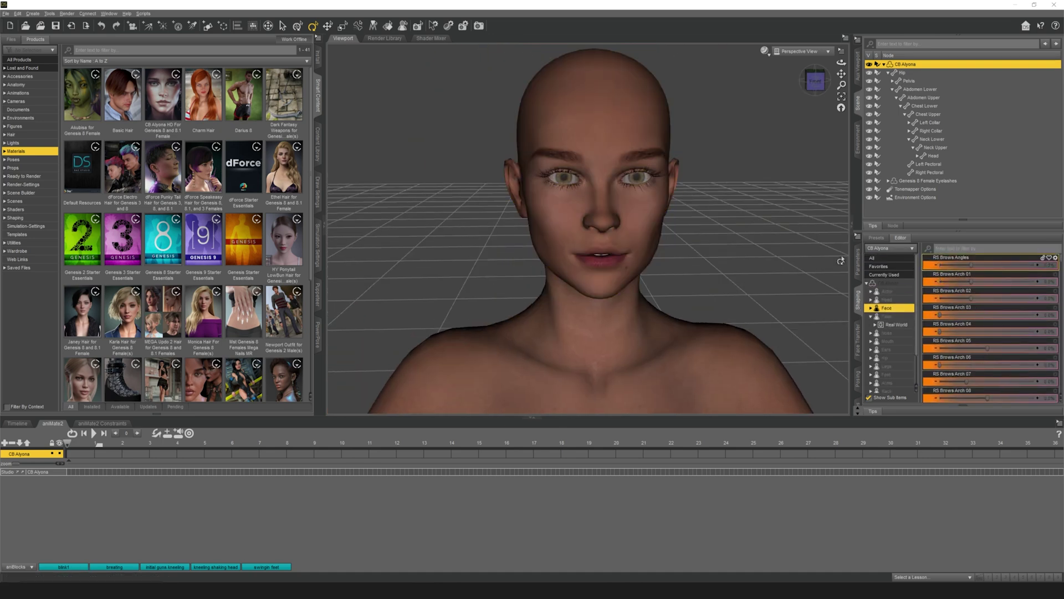
scroll(1023, 329, "down", 15)
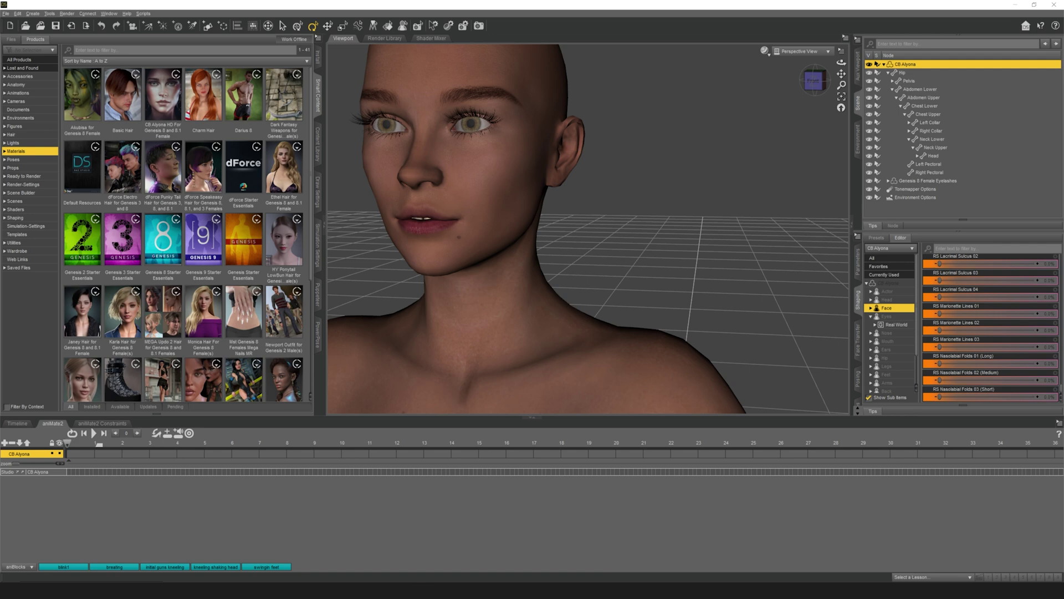
scroll(183, 233, "down", 3)
Step: Browse the Eyes materials for Genesis 8 Female and open RY Felina for Victoria 8
left_click(4, 150)
left_click(16, 176)
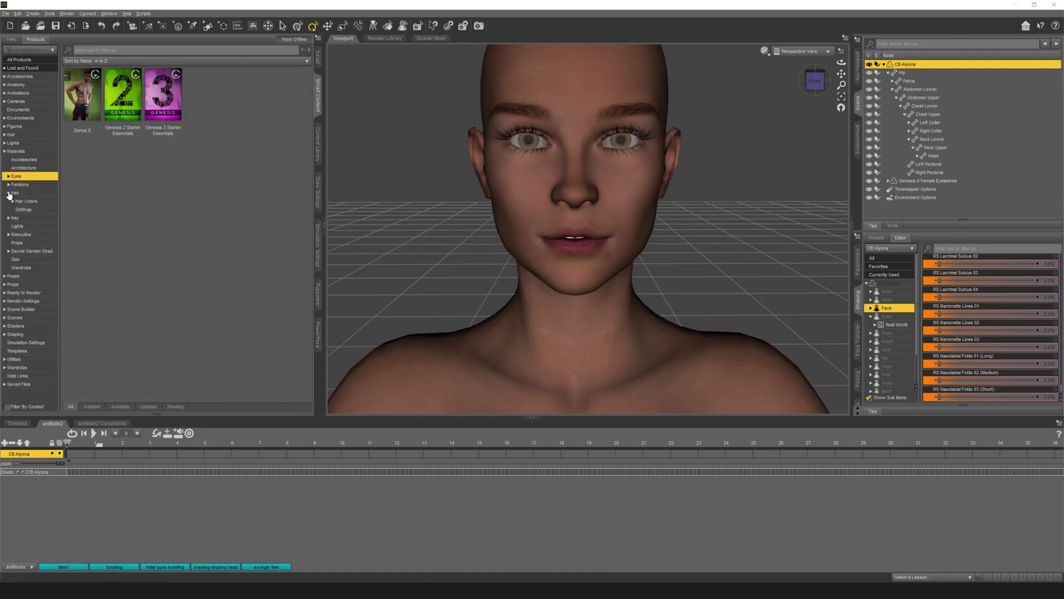
double_click(14, 186)
double_click(29, 209)
left_click(3, 212)
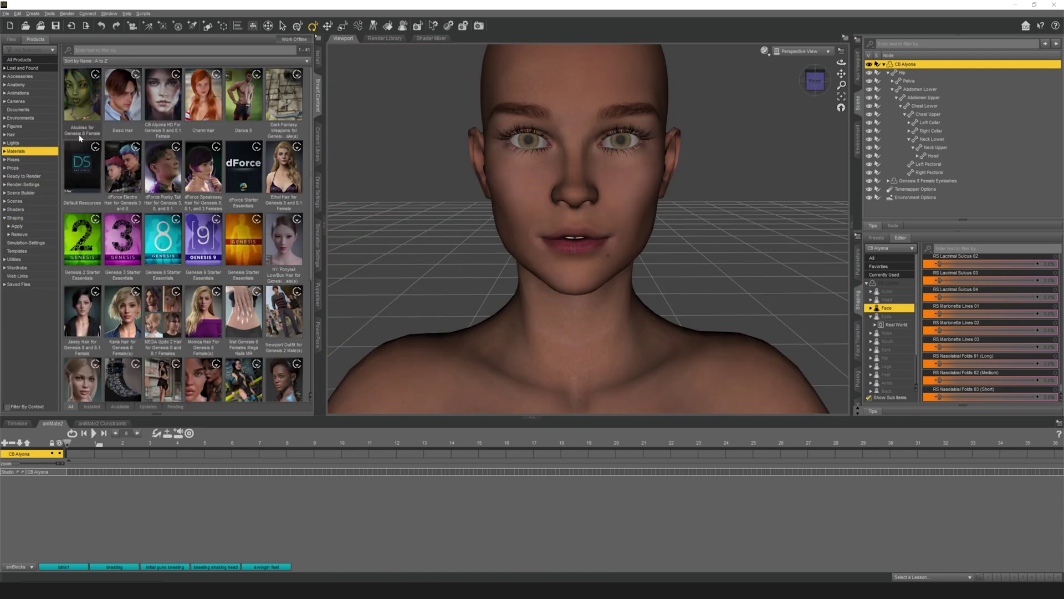
double_click(229, 227)
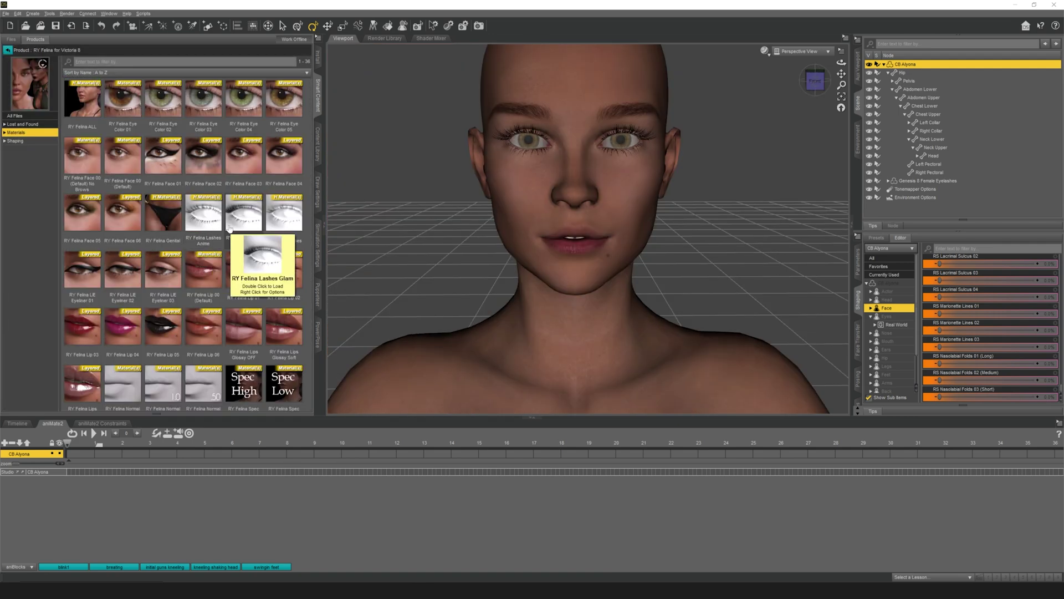
Step: Apply the Akubisa Brows Brown material, then open the Sera HD shaping product
left_click(8, 51)
double_click(89, 105)
scroll(131, 266, "down", 3)
left_click(131, 273)
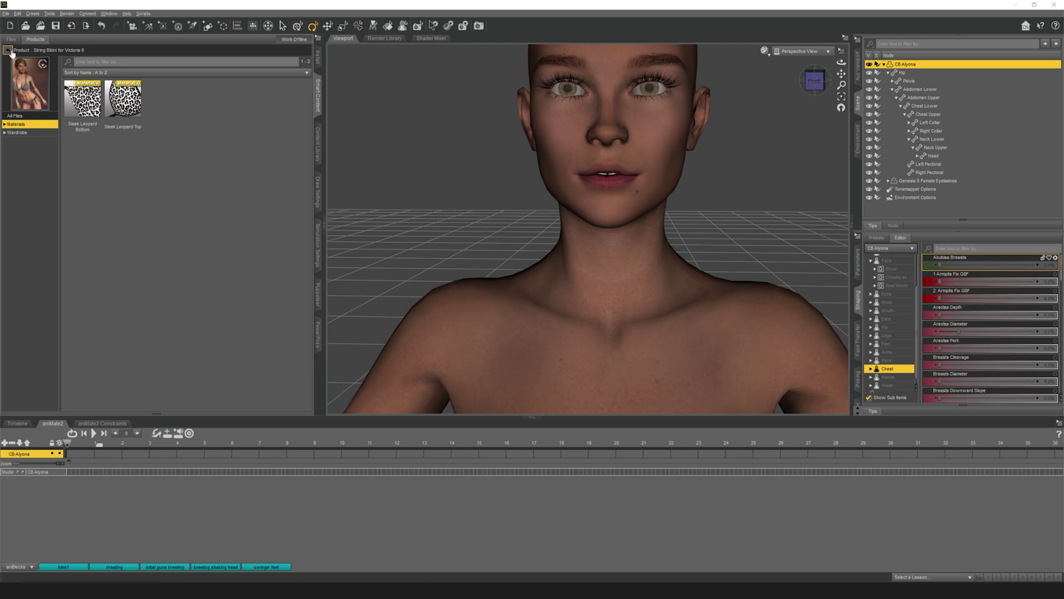
left_click(20, 218)
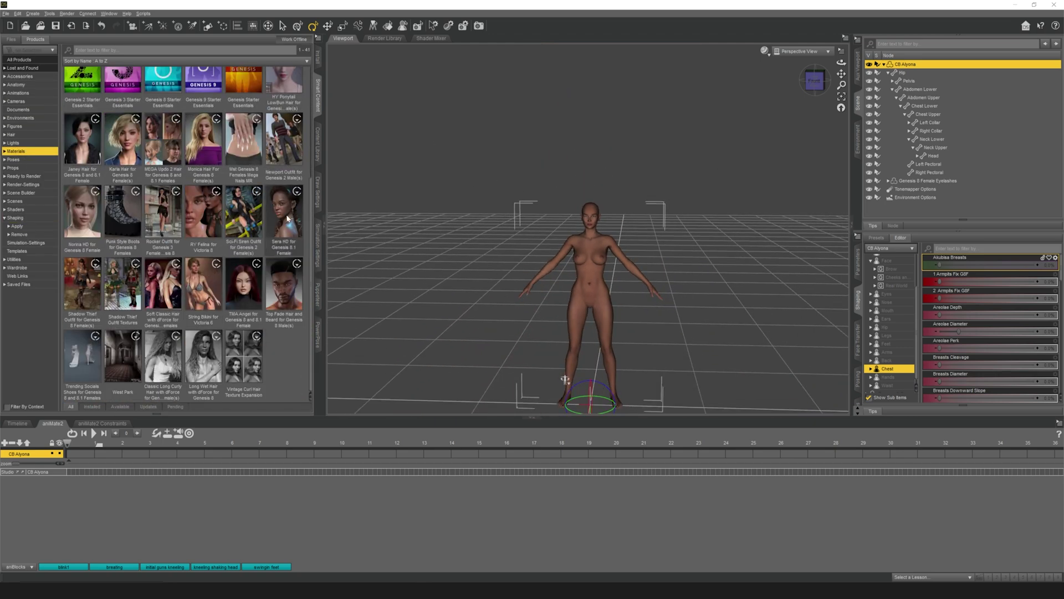
double_click(123, 238)
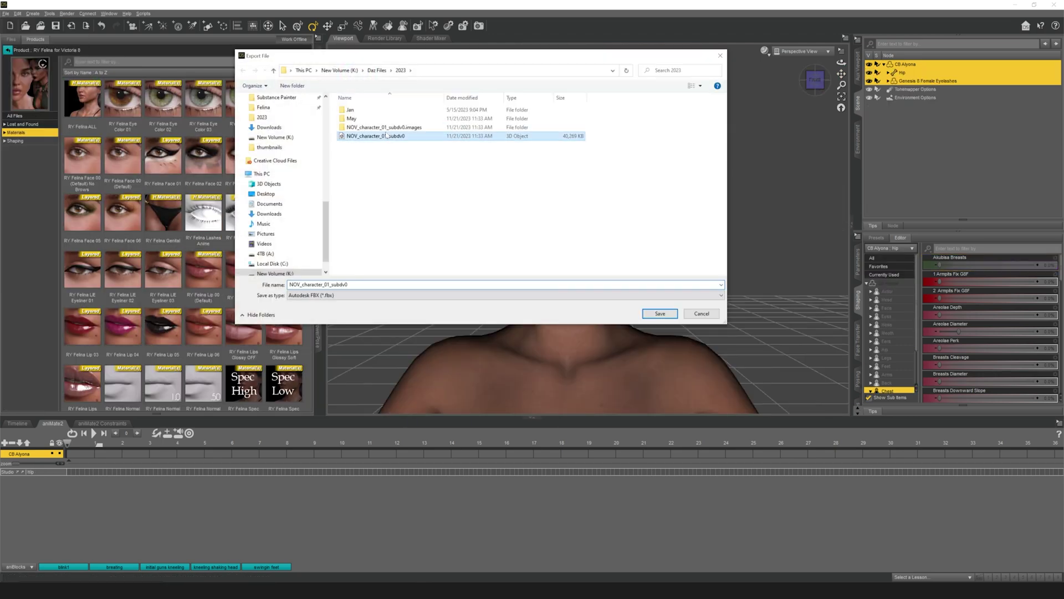
Step: Export the figure as a Wavefront OBJ with the Blender Export preset
left_click(379, 295)
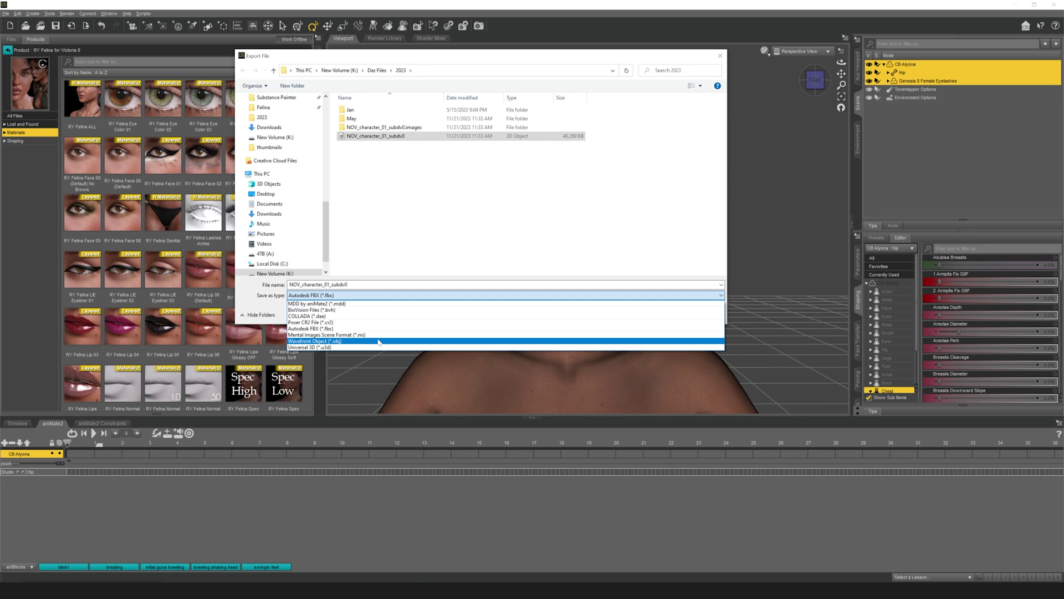
left_click(378, 342)
key("Return")
left_click(382, 182)
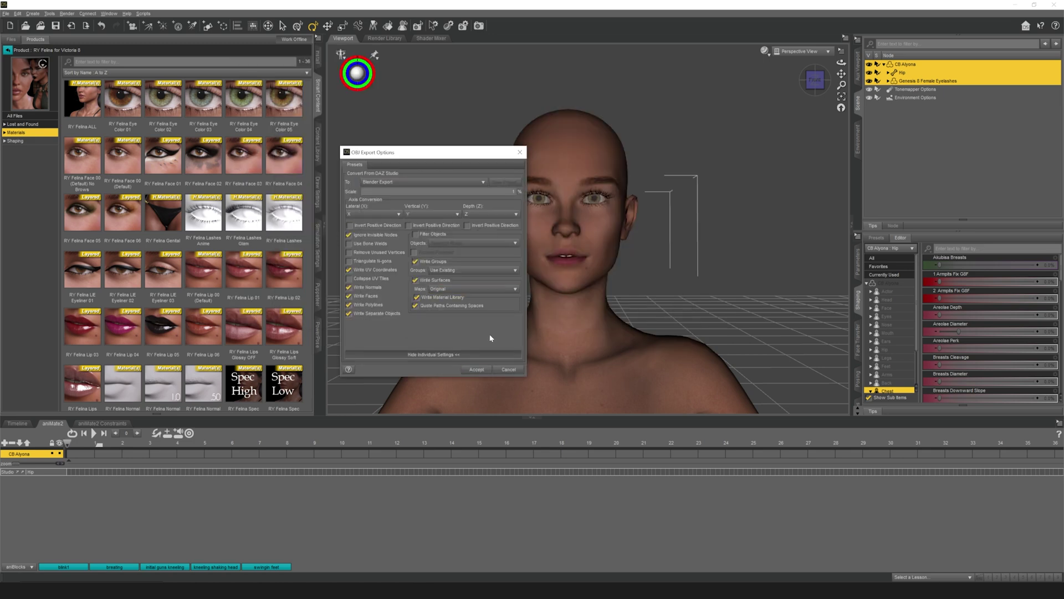
Step: Import the Genesis 8 character and load the sunset sky HDRI as the world
left_click(476, 370)
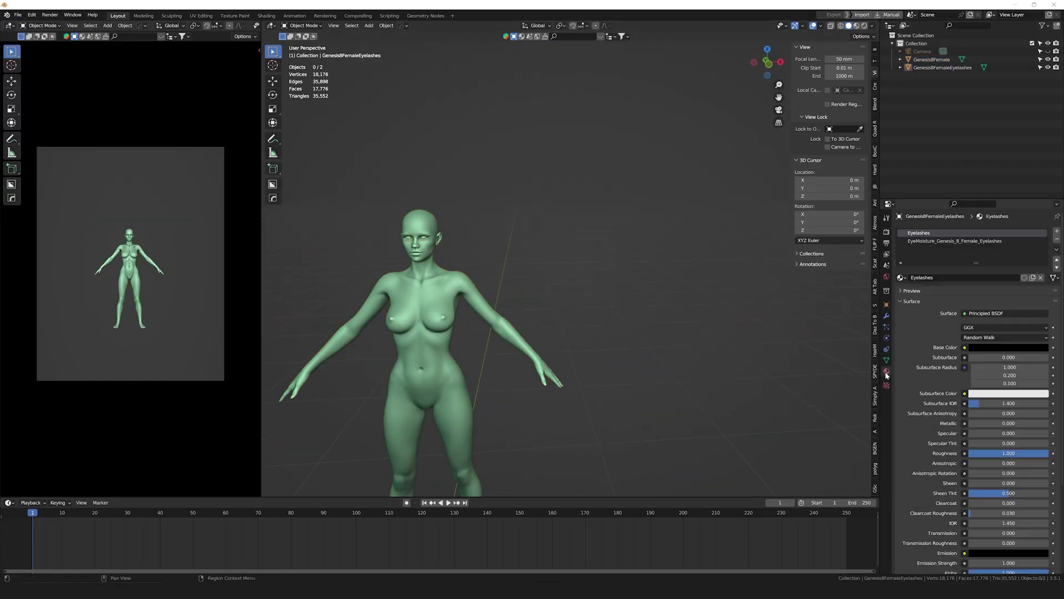
scroll(707, 108, "up", 5)
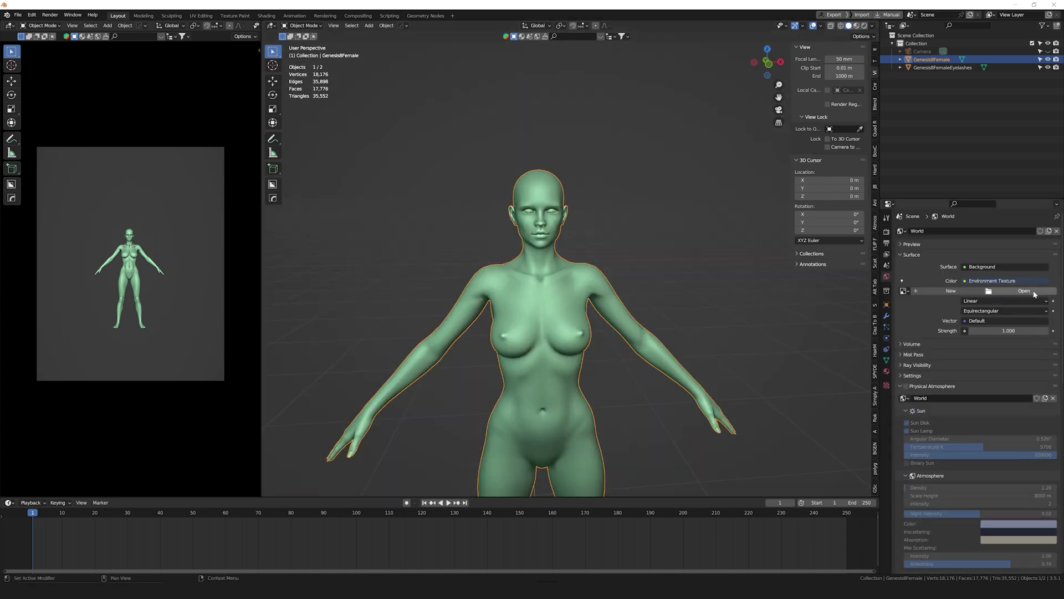
left_click(1004, 291)
double_click(489, 207)
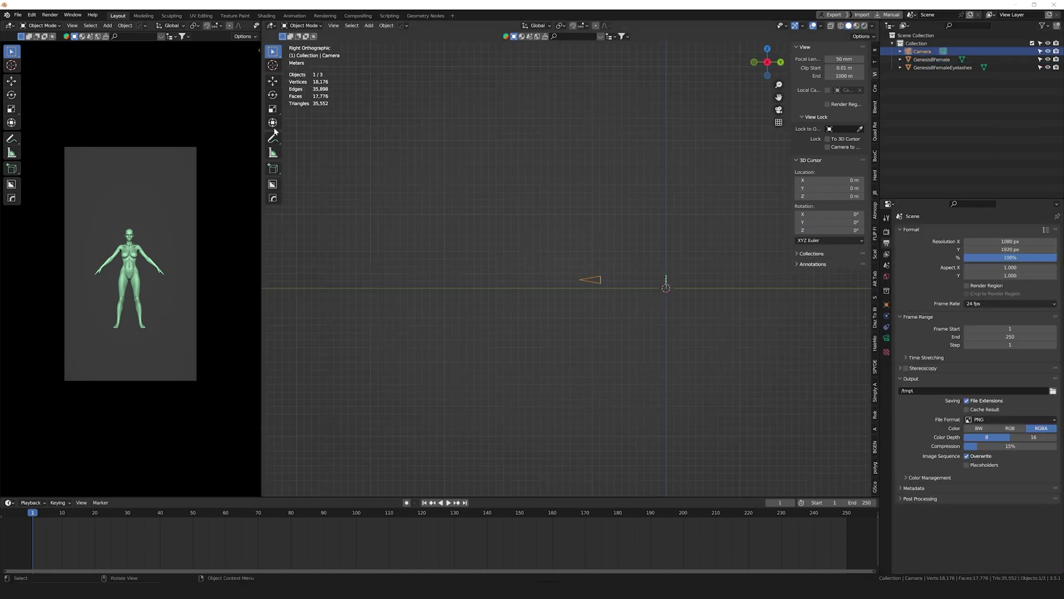
Step: Place the camera in front of the figure and scale the floor plane by 5
key("g")
left_click(564, 344)
middle_click_drag(564, 344, 529, 326)
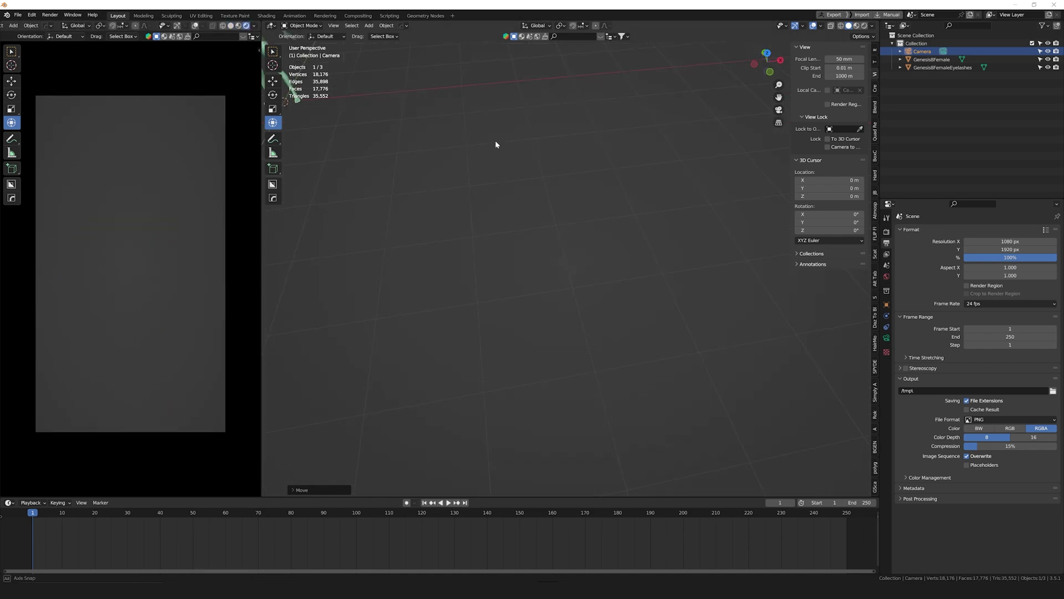
type("s5")
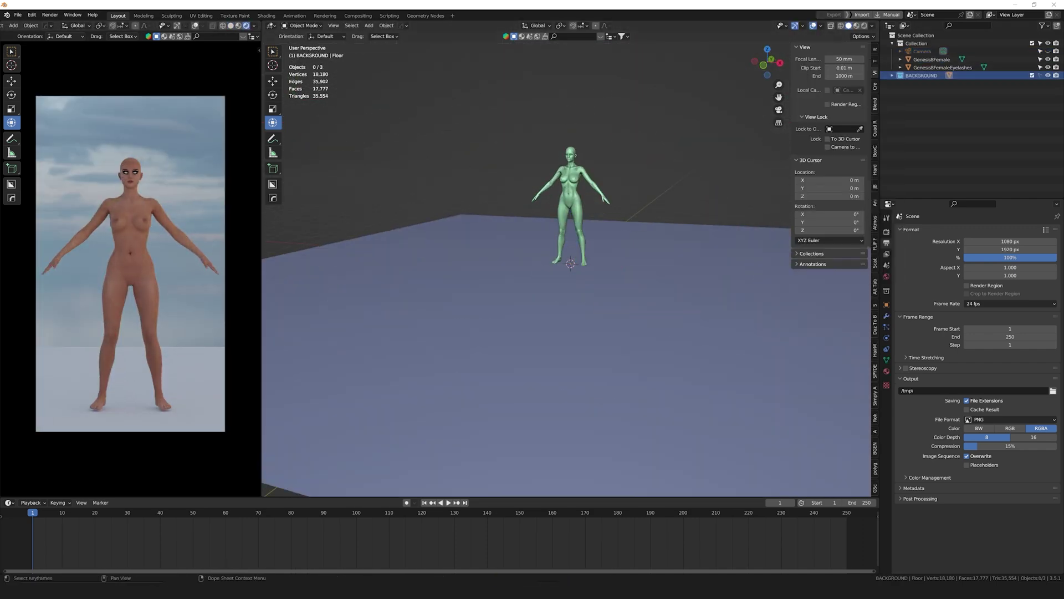
Step: Add a Sun light and tilt its direction across the scene
key("shift+a")
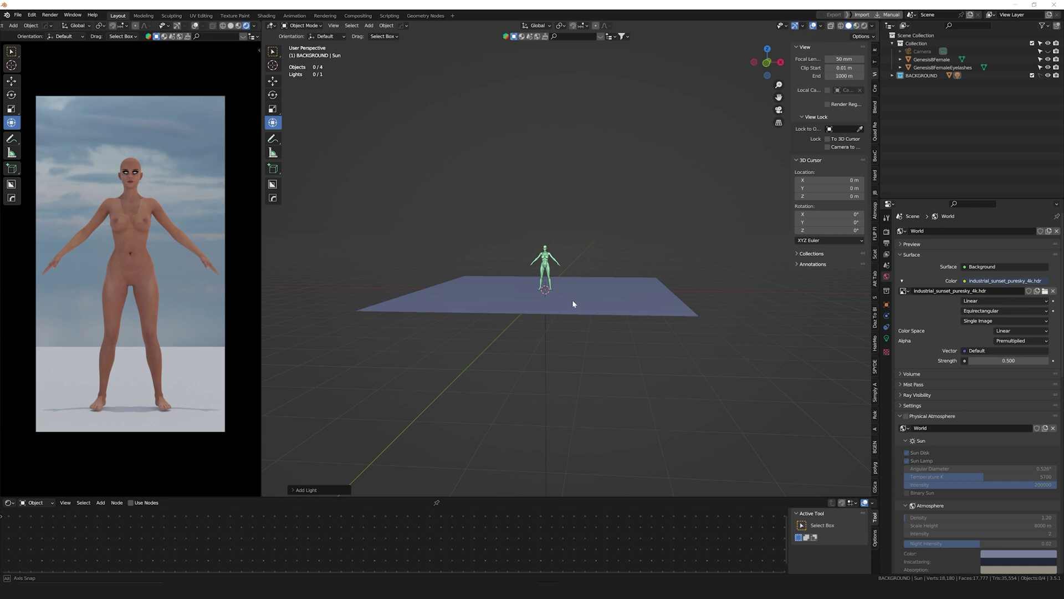
left_click(892, 75)
left_click_drag(519, 273, 506, 304)
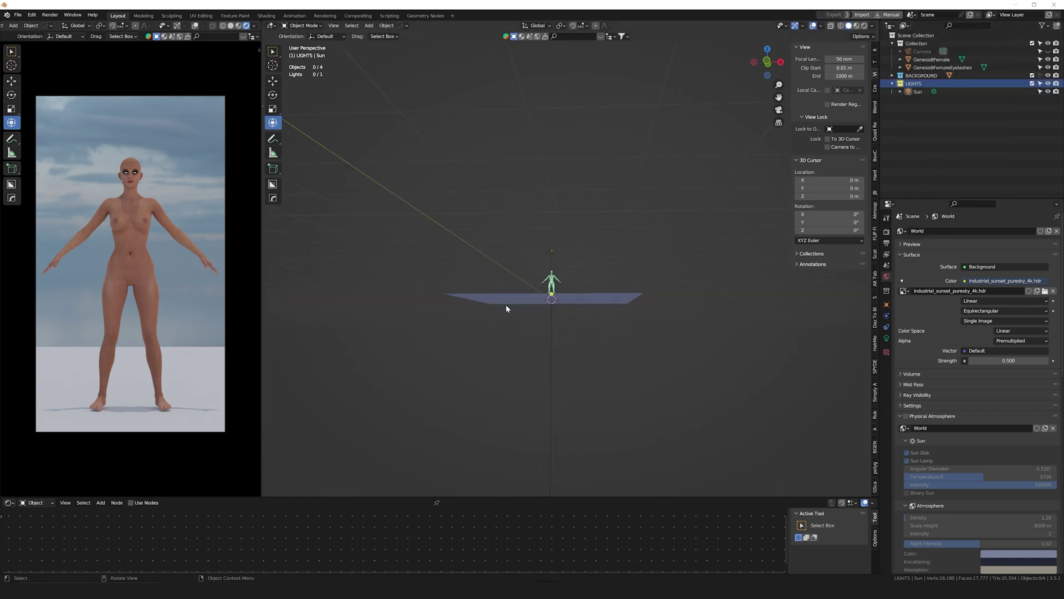
key("KP_7")
middle_click_drag(530, 303, 554, 249)
scroll(554, 249, "up", 8)
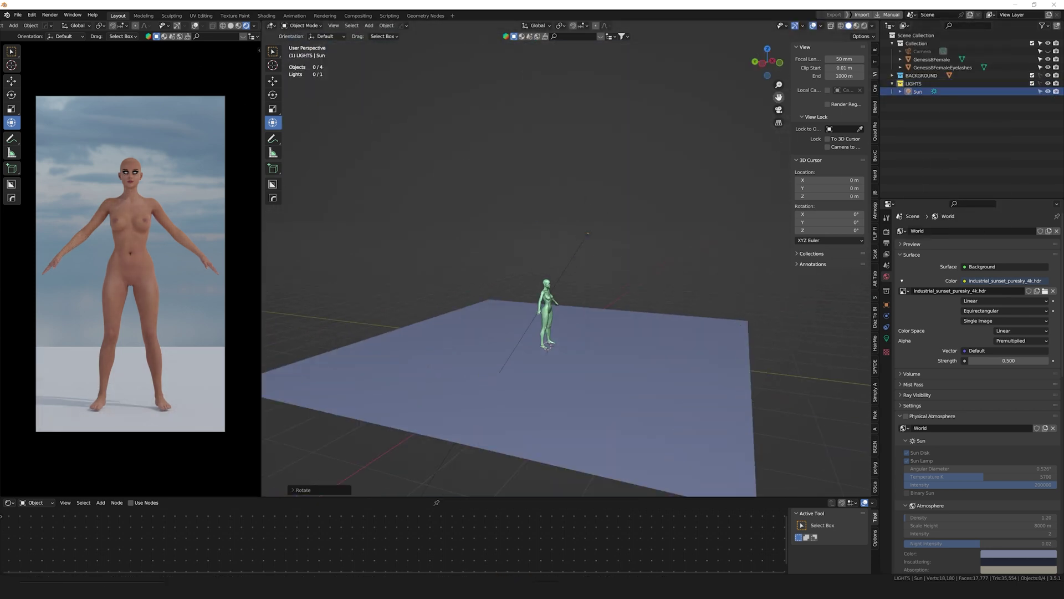
Step: Inspect the eyelashes material and the render colour management settings
left_click(887, 338)
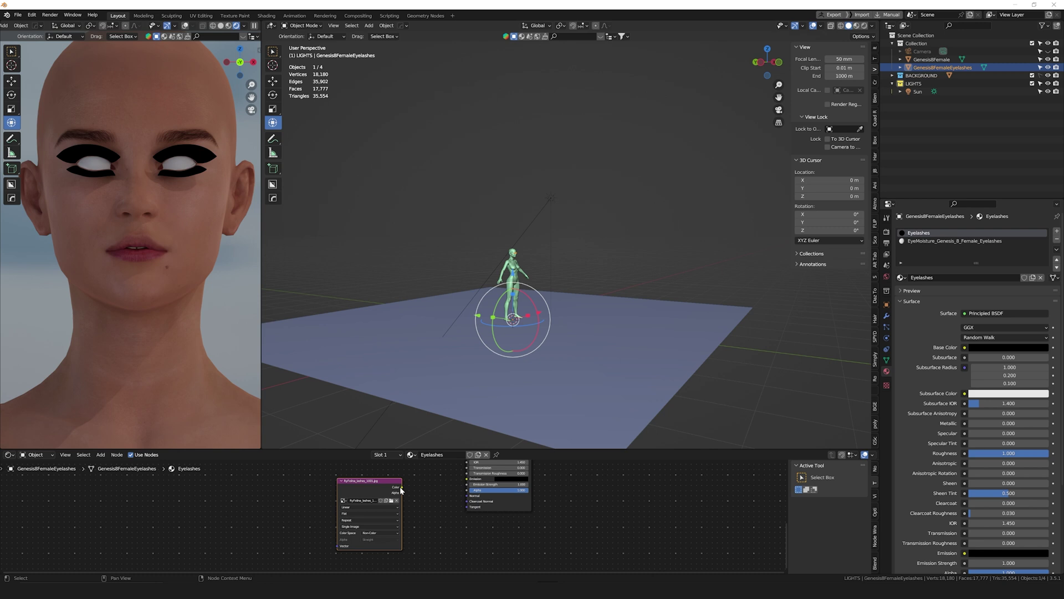
left_click(886, 231)
scroll(934, 469, "down", 10)
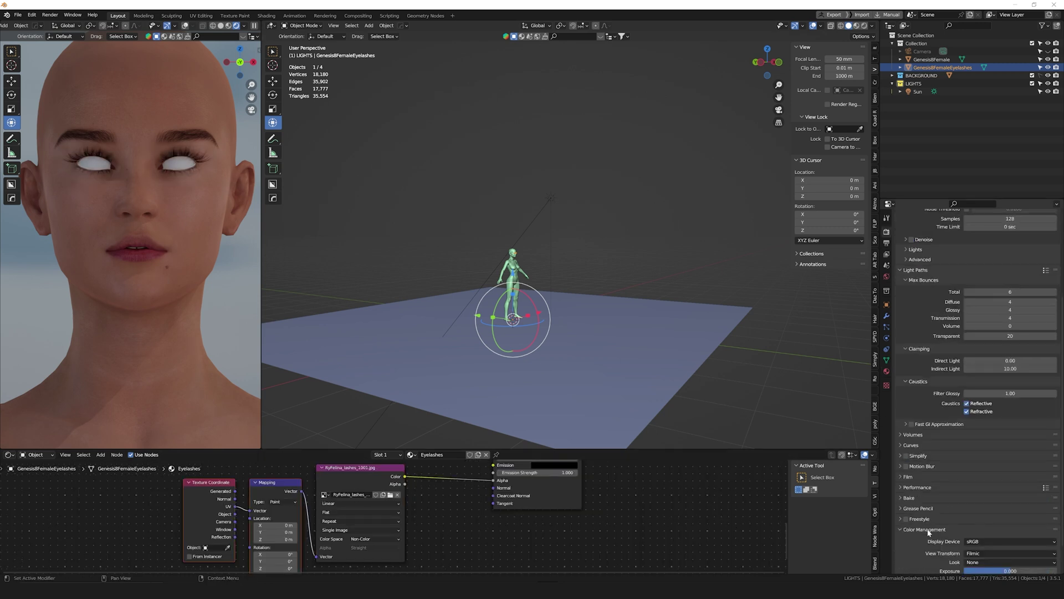
scroll(138, 242, "up", 4)
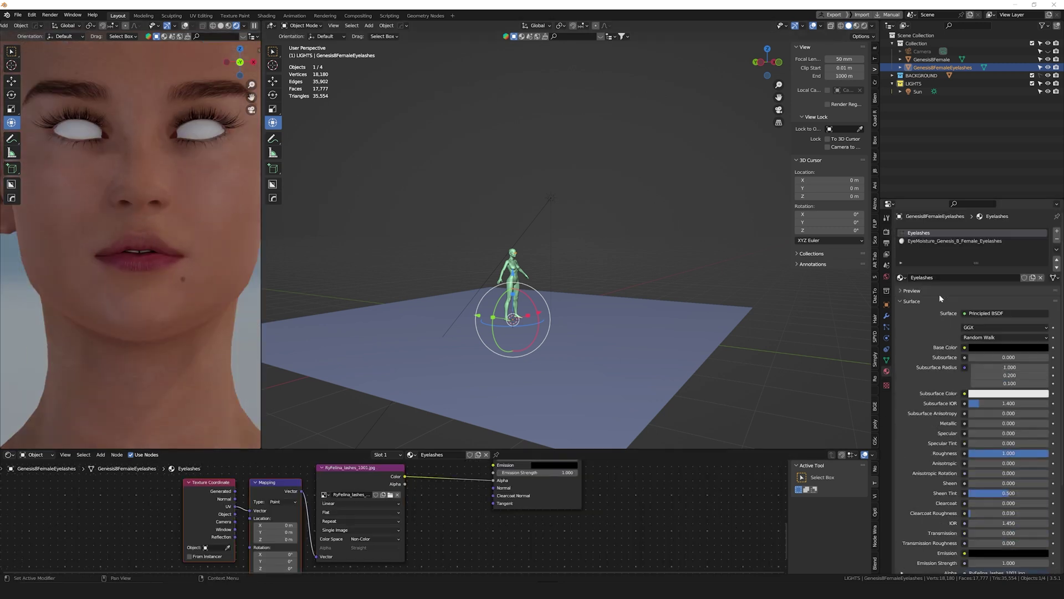
scroll(460, 515, "up", 6)
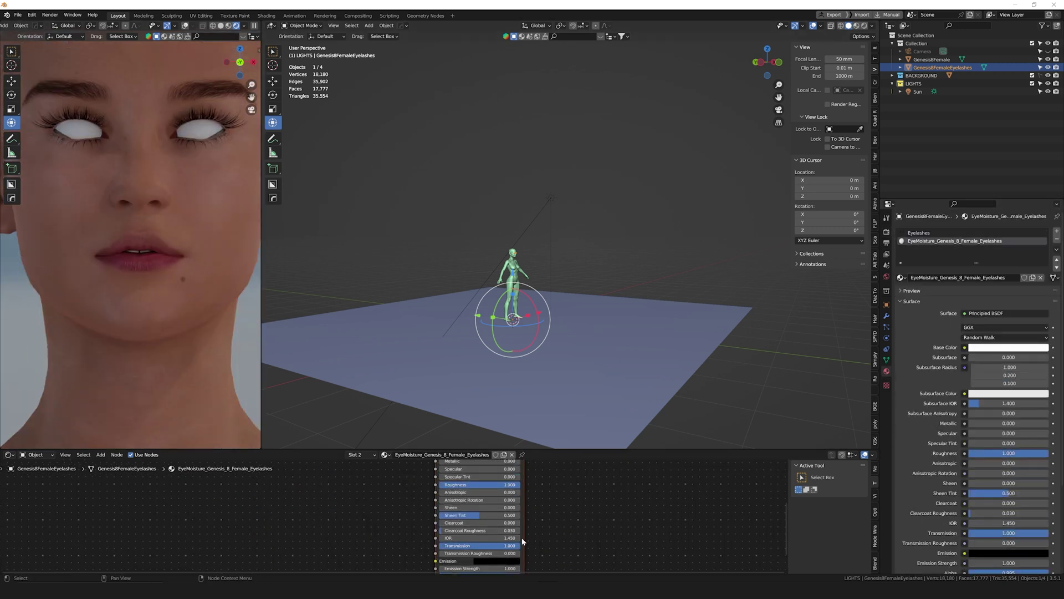
Step: Set the EyeMoisture IOR to 1.33, then to 1
left_click(463, 522)
type("1.33")
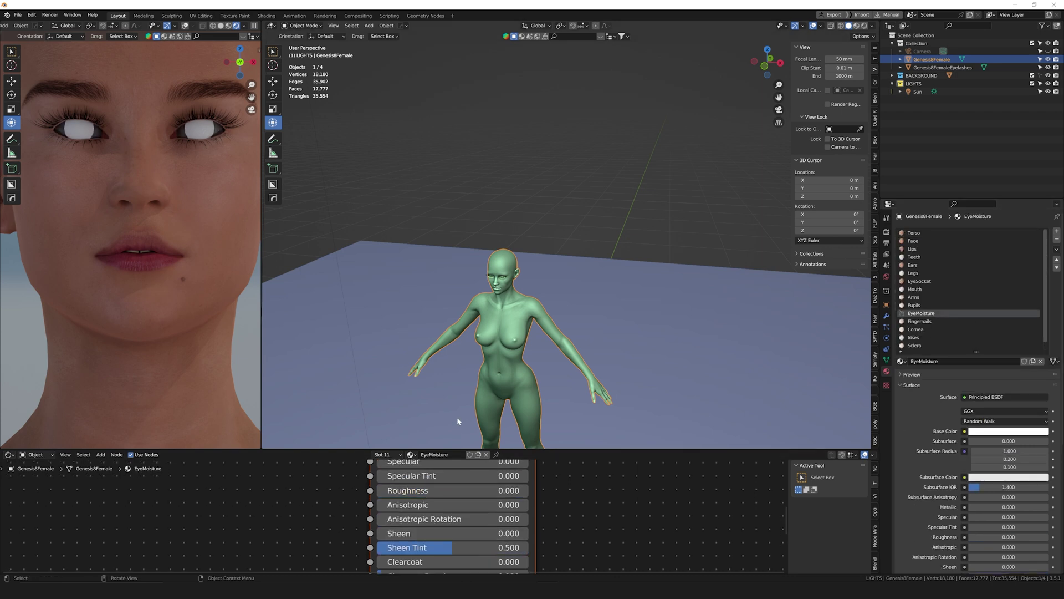
left_click(463, 498)
type("1")
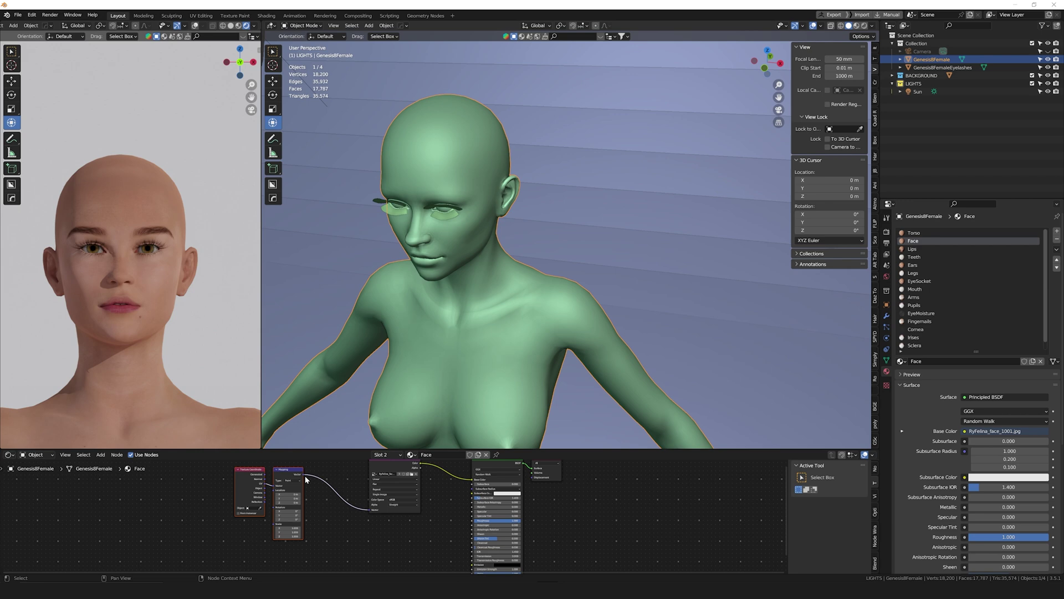
Step: Load the Felina face bump image into the Face material
left_click(416, 474)
scroll(561, 260, "down", 2)
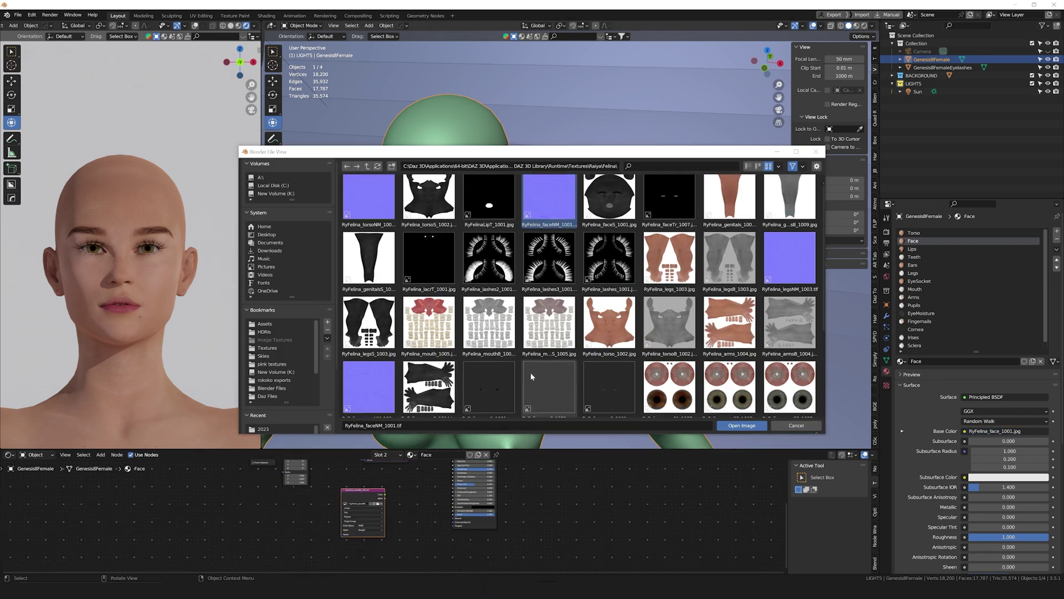
scroll(612, 281, "down", 3)
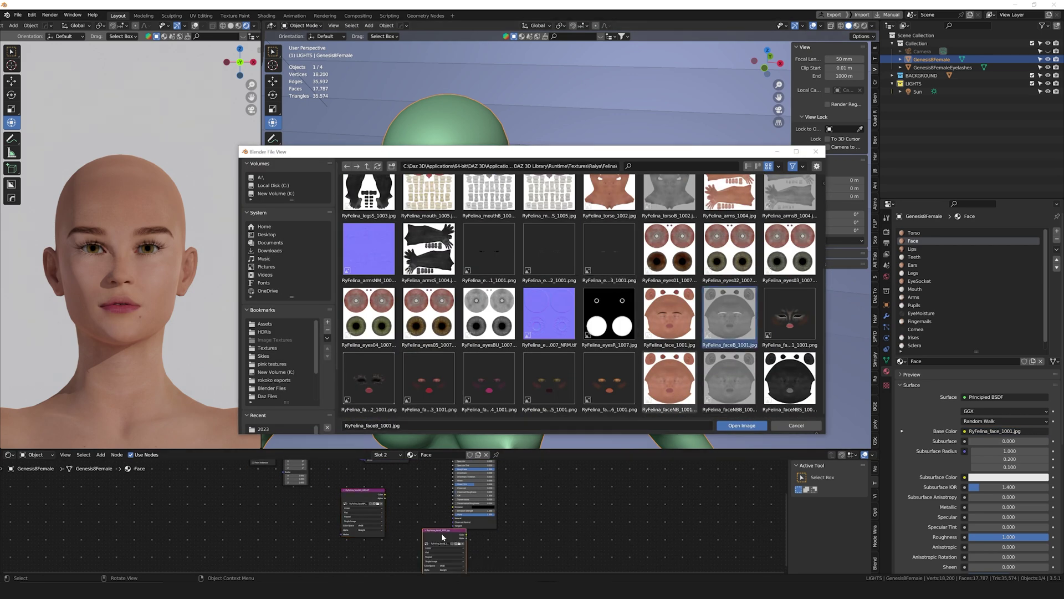
key("Return")
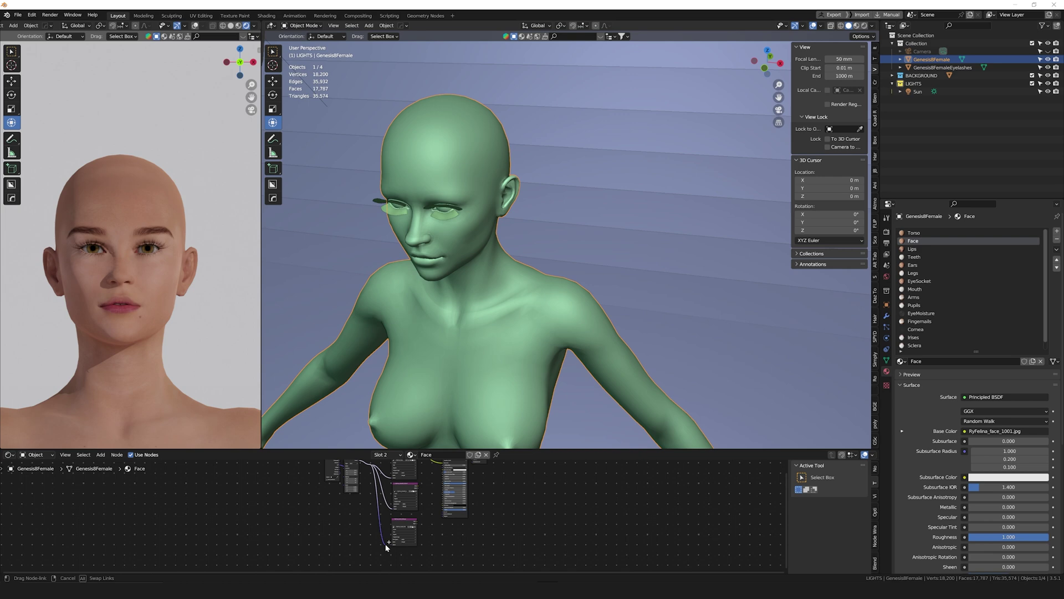
scroll(499, 532, "up", 2)
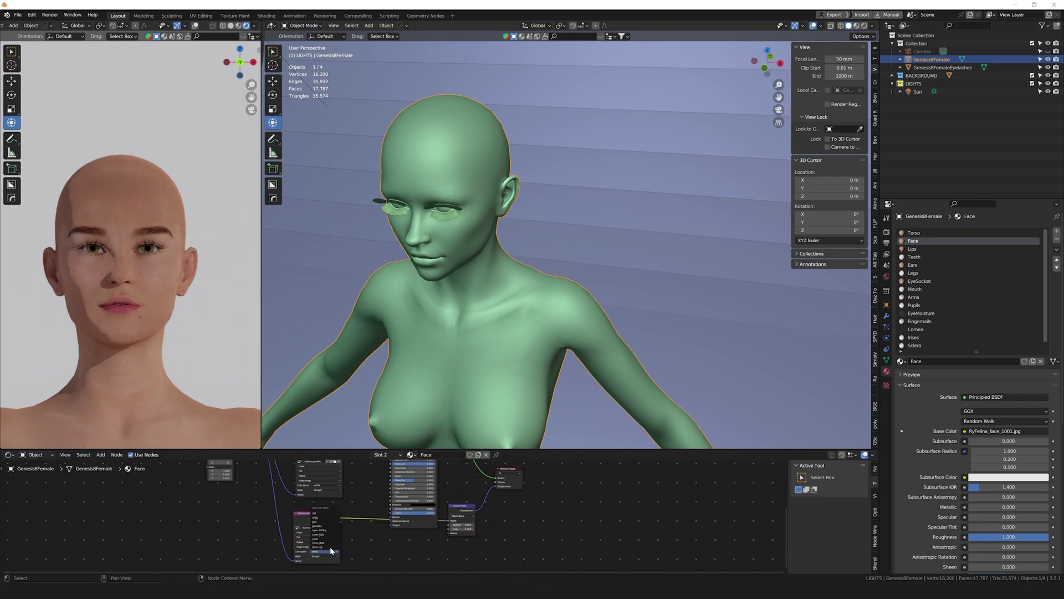
scroll(329, 513, "up", 3)
Step: Add a Normal Map node and set its normal map space
key("shift+a")
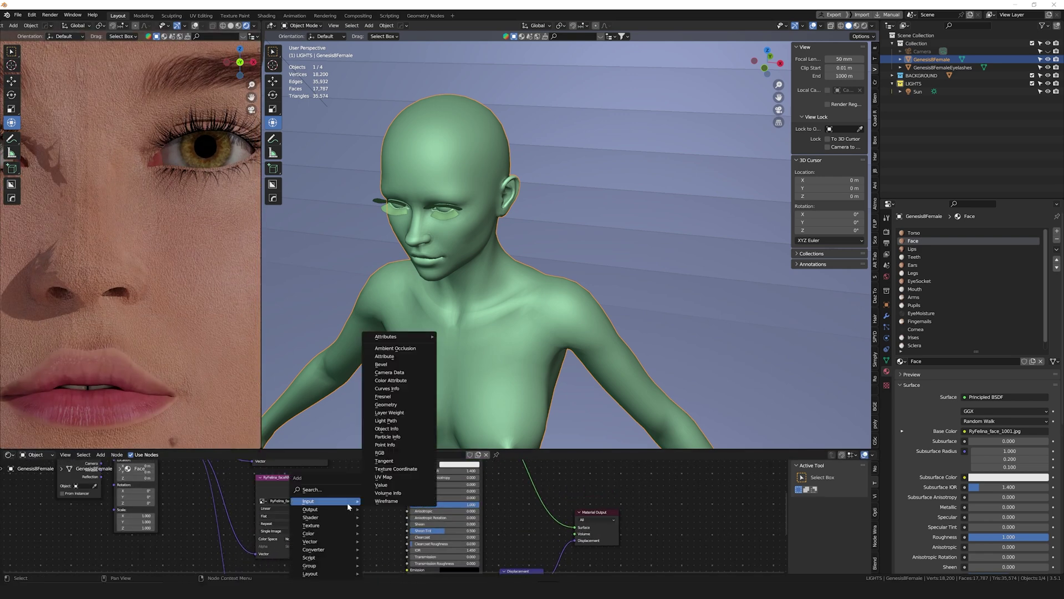
left_click(373, 502)
scroll(373, 503, "up", 2)
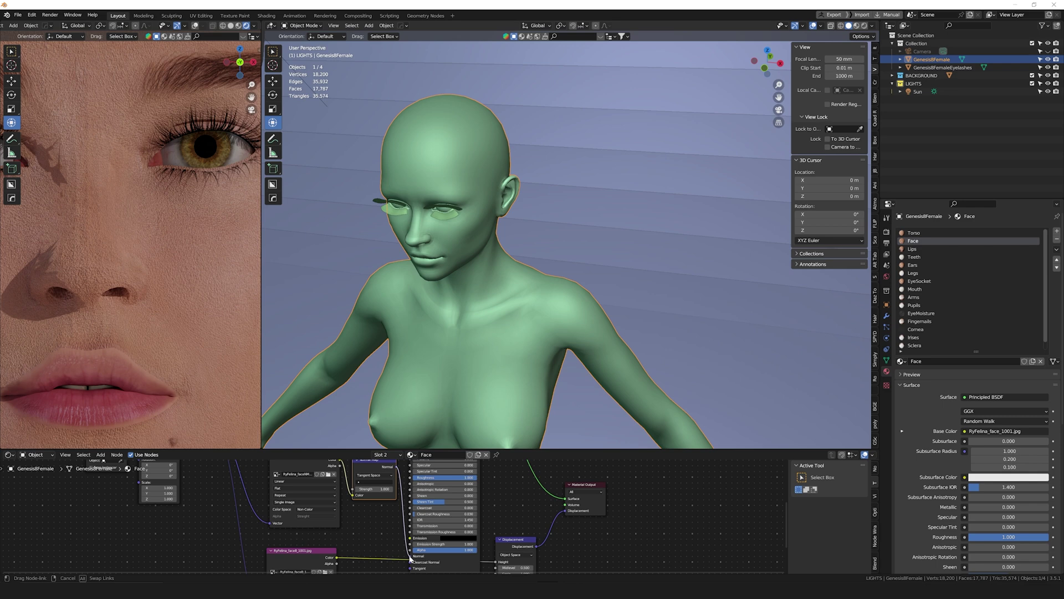
left_click(377, 486)
left_click(381, 502)
scroll(407, 474, "up", 3)
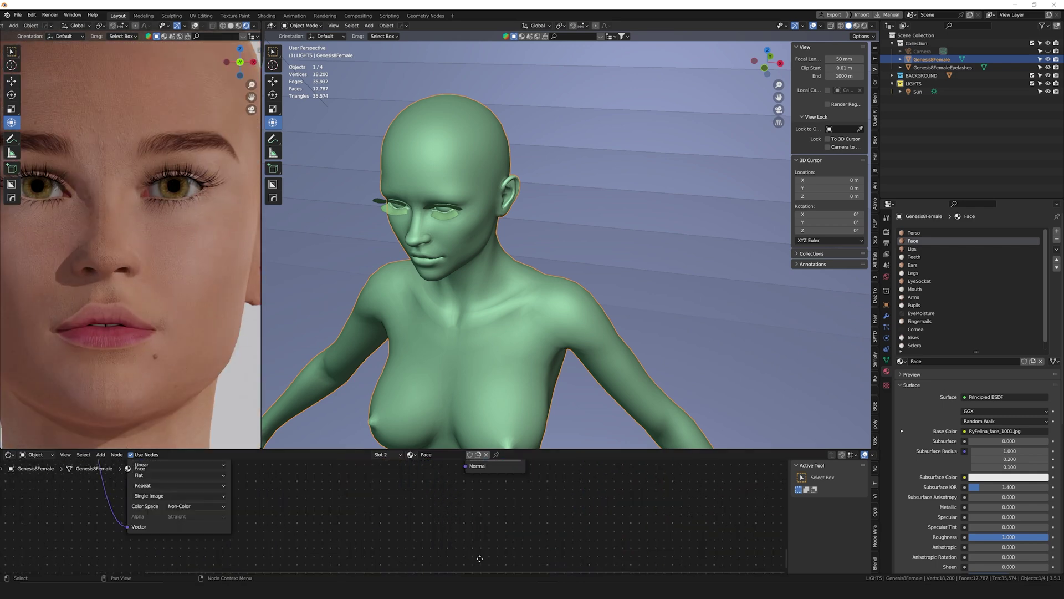
Step: Wire the normal map to Normal and the bump to displacement Height, scale 0.002
left_click_drag(408, 474, 334, 532)
middle_click_drag(333, 532, 358, 485)
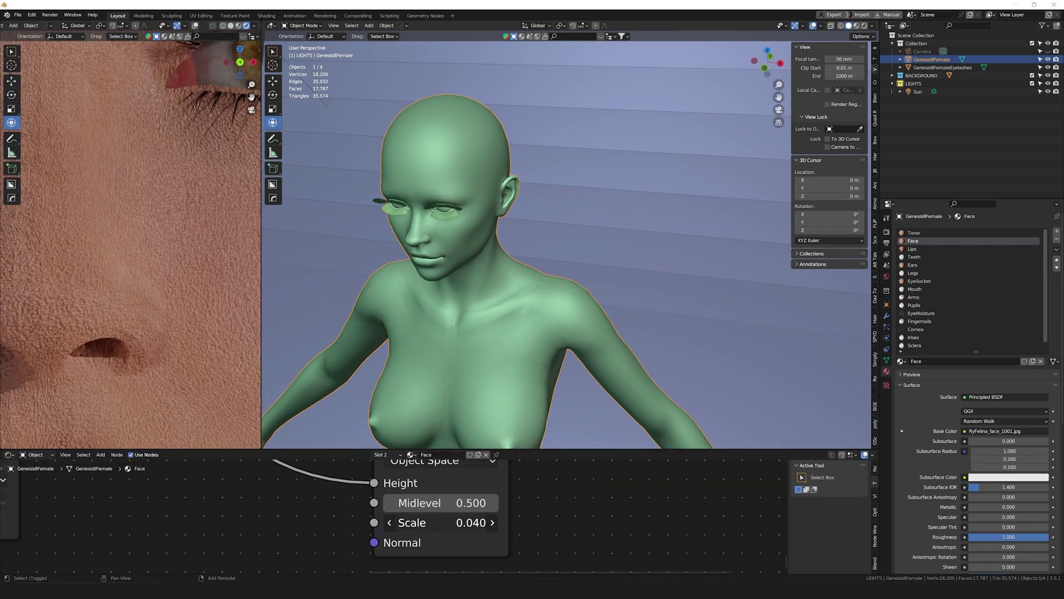
type("0.002")
key("Return")
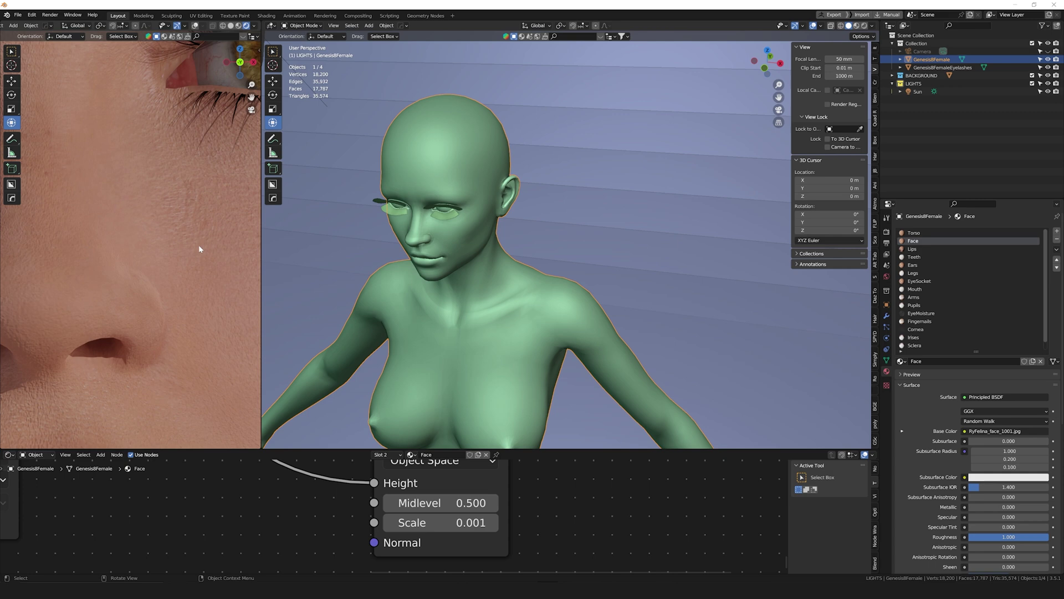
scroll(200, 248, "down", 4)
scroll(383, 510, "down", 4)
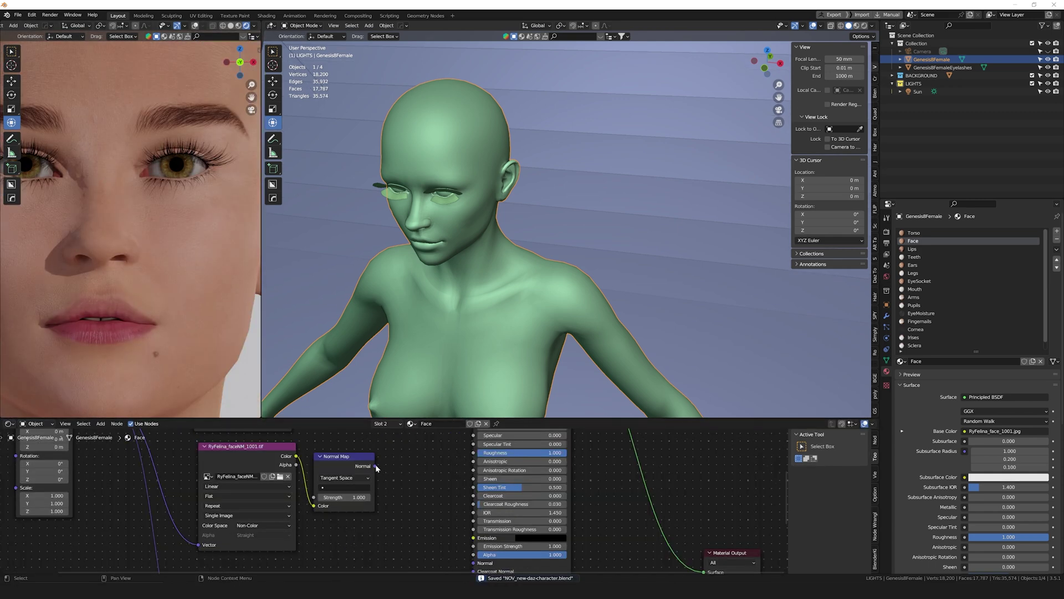
Step: Connect the normal map to Normal and plug the faceS map into Roughness as Non-Color
left_click_drag(376, 467, 465, 529)
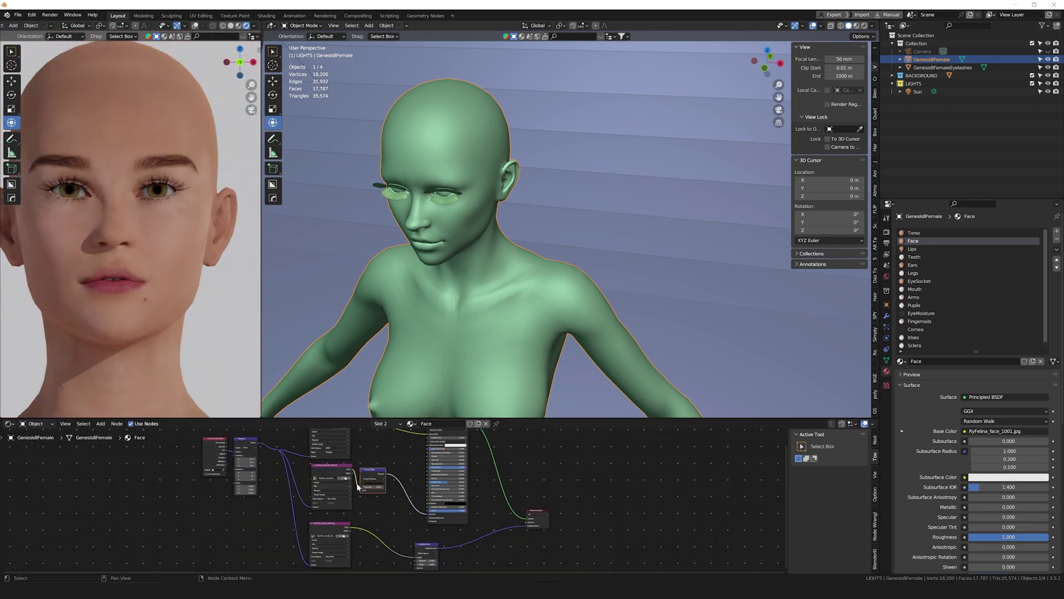
left_click_drag(337, 451, 389, 547)
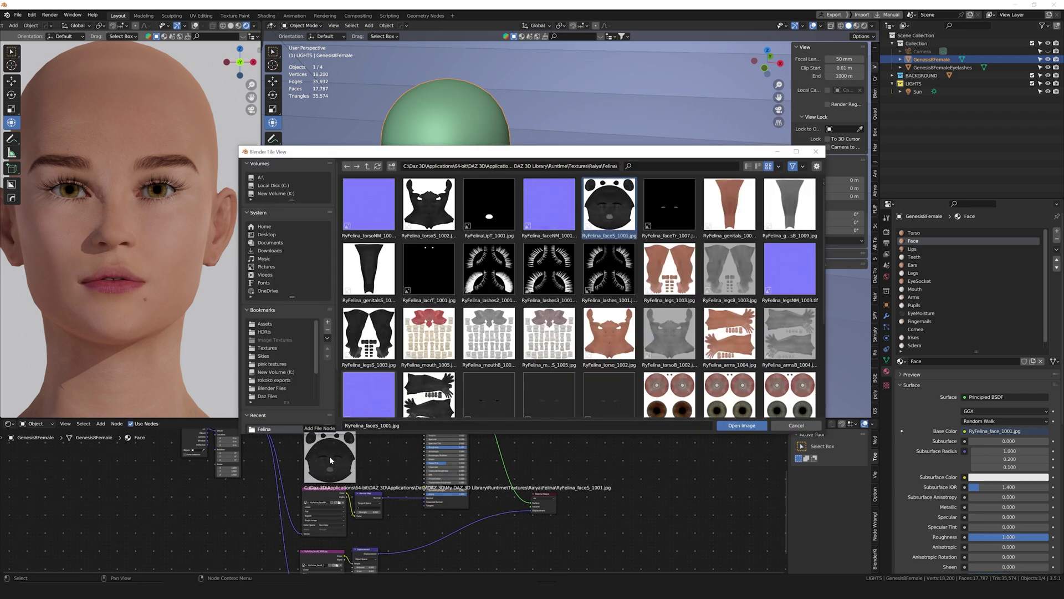
left_click_drag(331, 460, 330, 462)
scroll(644, 281, "down", 3)
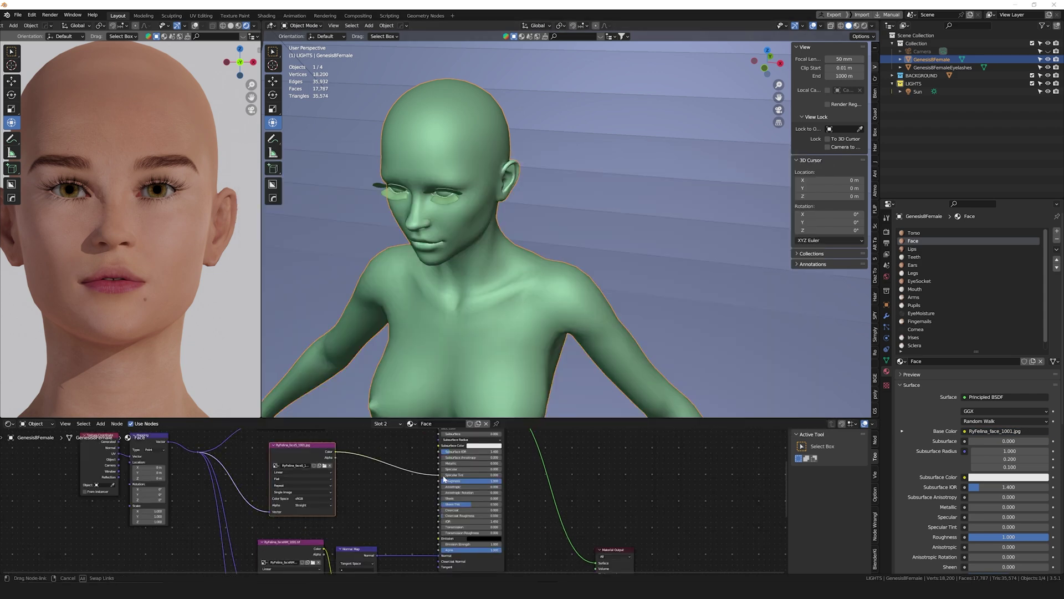
left_click_drag(444, 479, 442, 480)
scroll(235, 311, "down", 6)
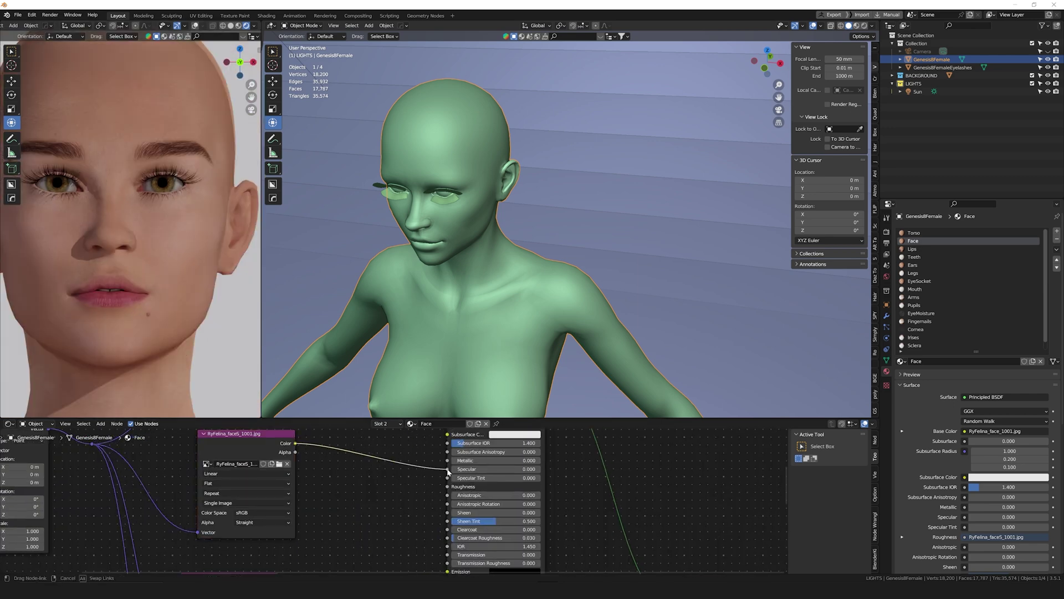
left_click(265, 513)
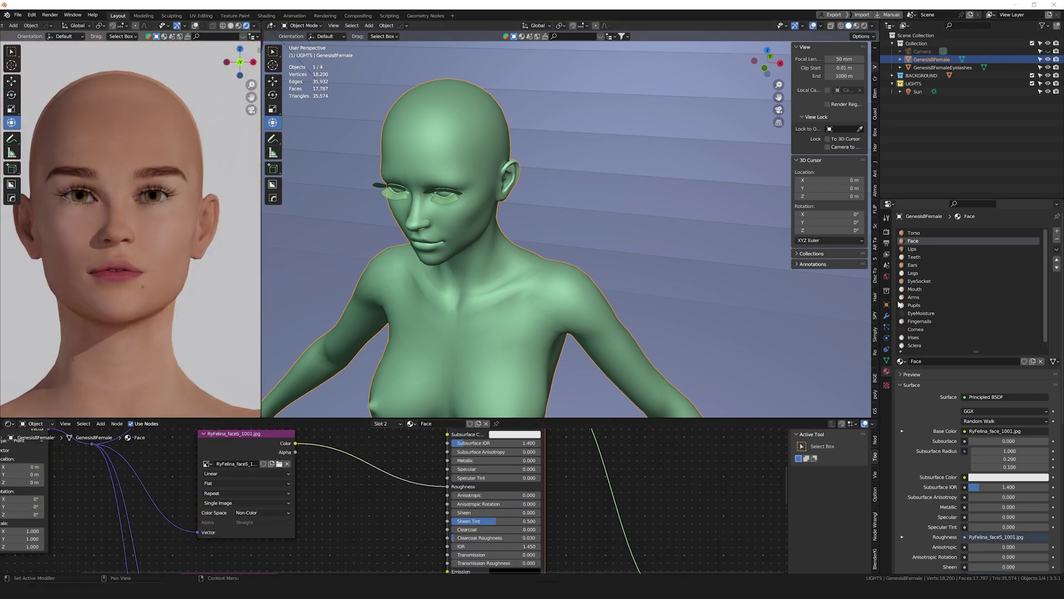
Step: Add a Smooth modifier to the body, then replace it with Subdivision Surface
left_click(942, 231)
left_click(970, 339)
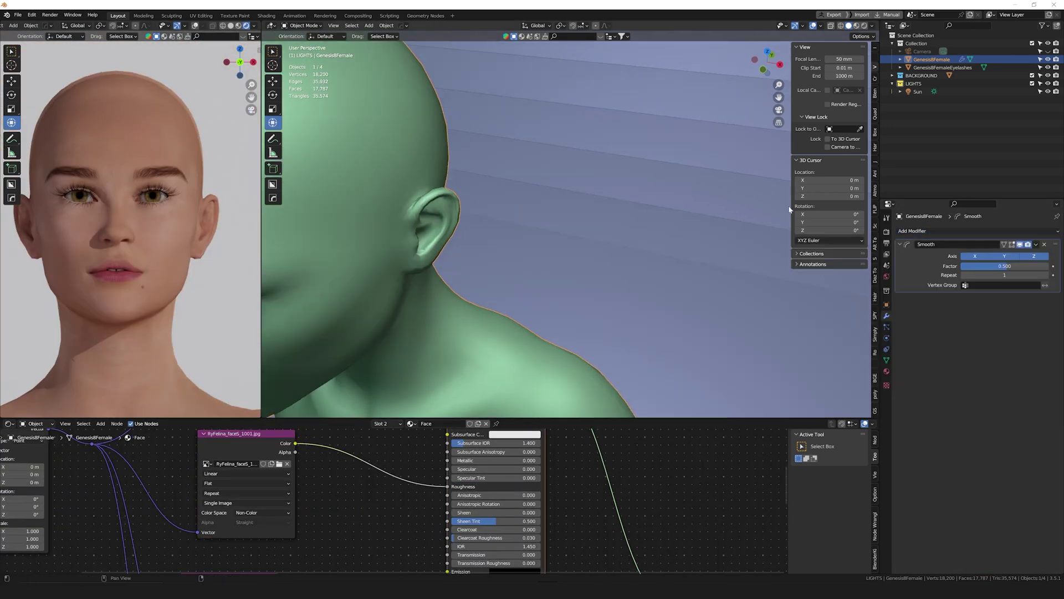
left_click_drag(1005, 266, 992, 266)
left_click(942, 231)
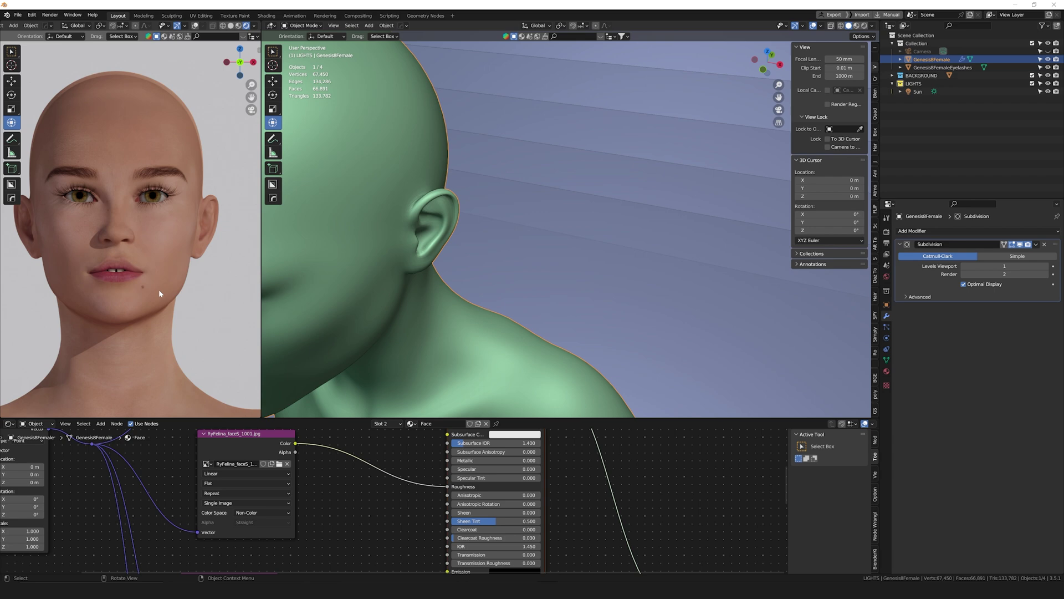
scroll(159, 289, "up", 5)
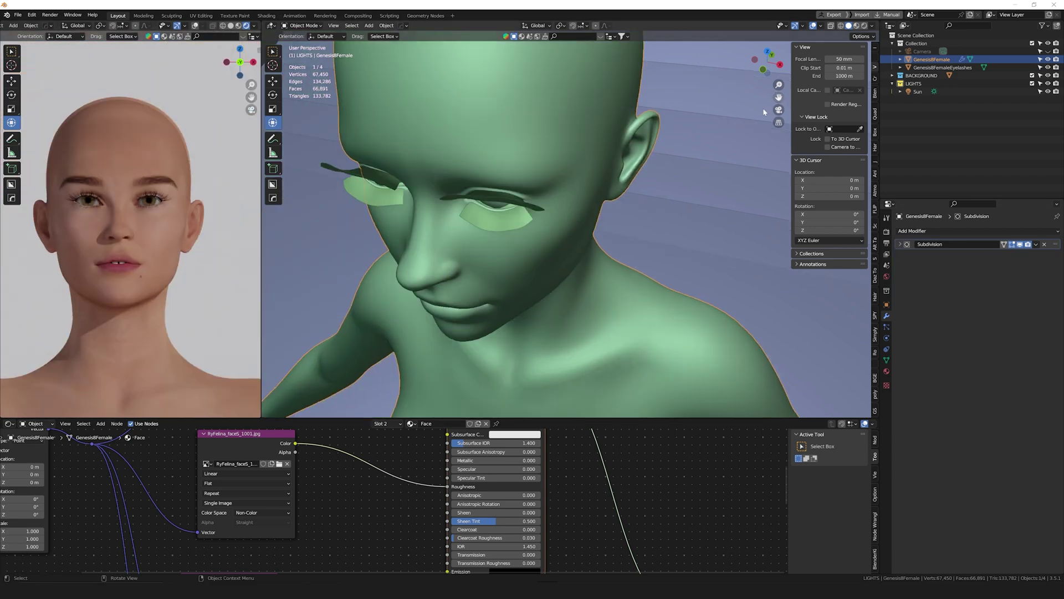
middle_click_drag(388, 222, 514, 220)
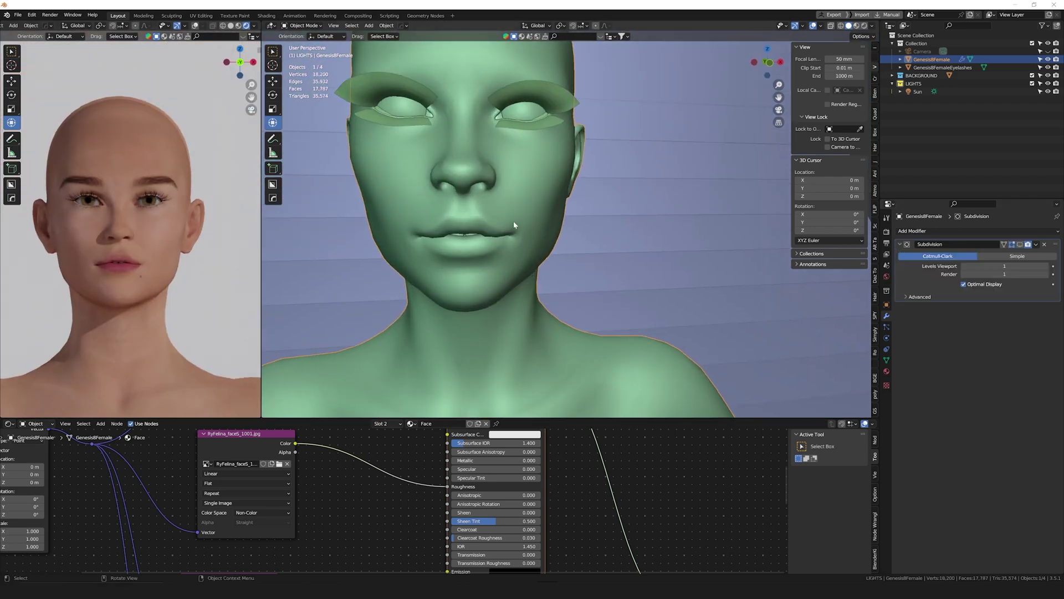
scroll(493, 238, "down", 3)
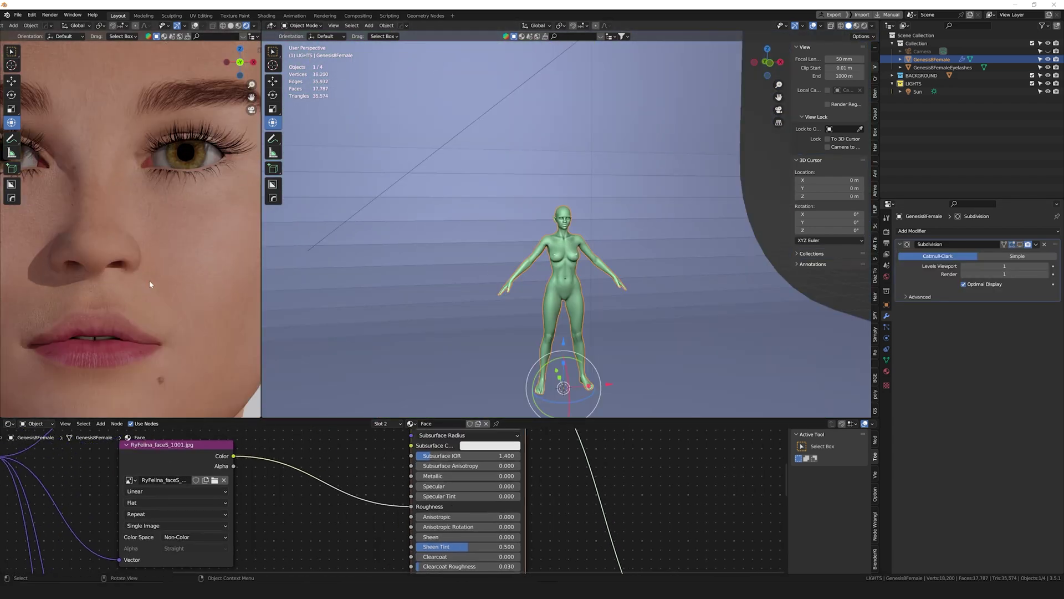
Step: Lower the face shader's Specular and raise Clearcoat to about 0.145
left_click_drag(468, 486, 452, 486)
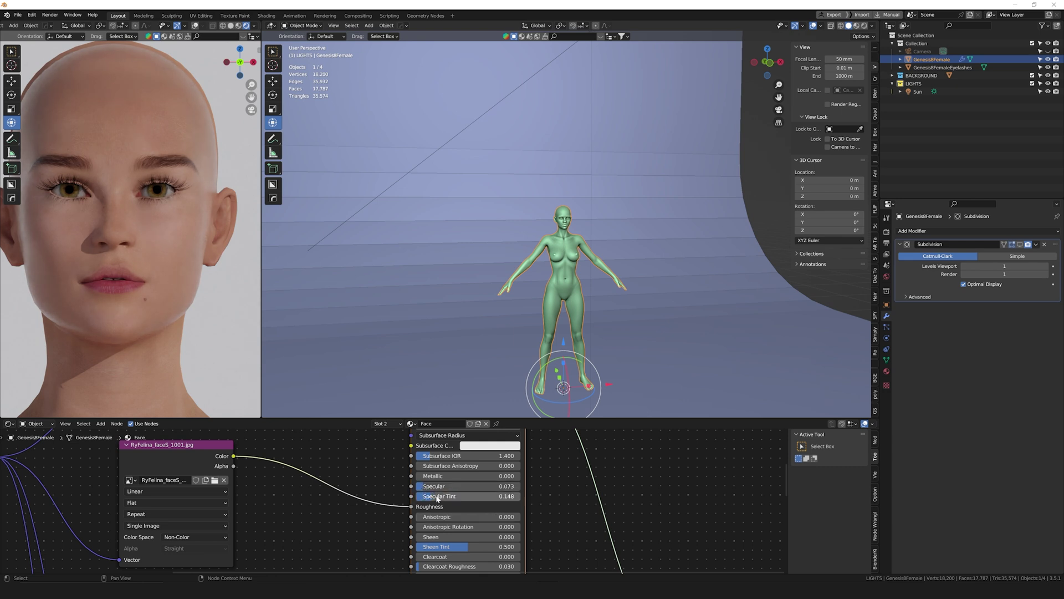
left_click_drag(290, 461, 381, 469)
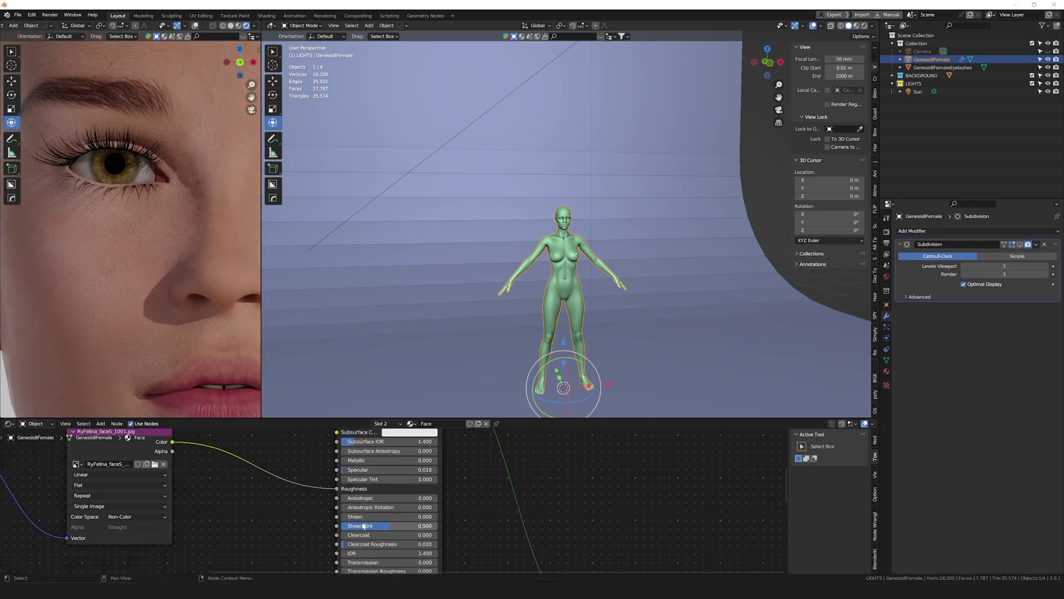
middle_click_drag(363, 525, 365, 490)
left_click_drag(355, 499, 386, 511)
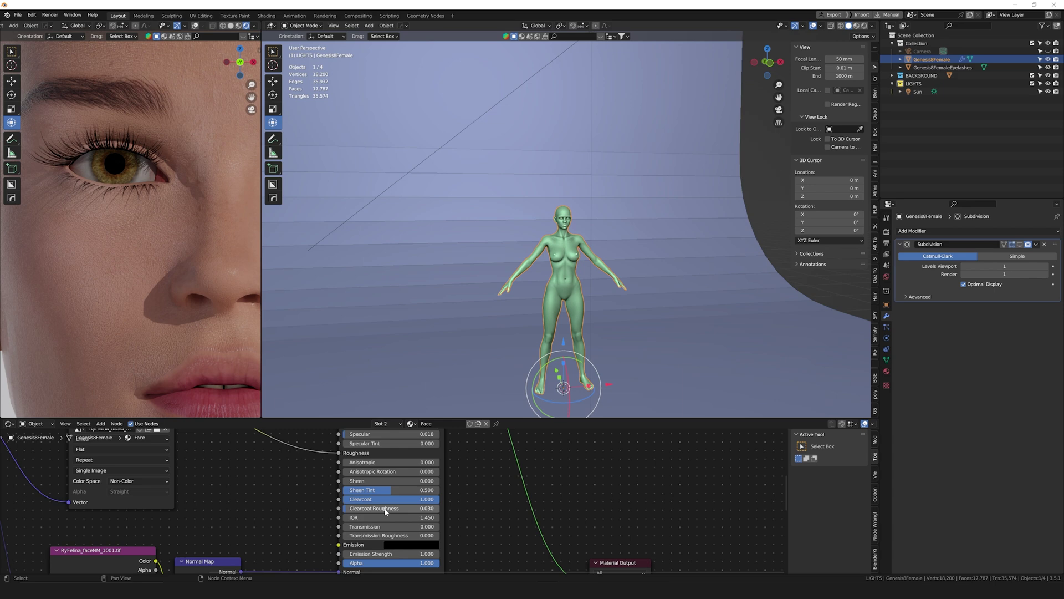
Step: Move the faceS texture link from Roughness to Specular
middle_click_drag(241, 446, 241, 472)
left_click_drag(339, 479, 341, 470)
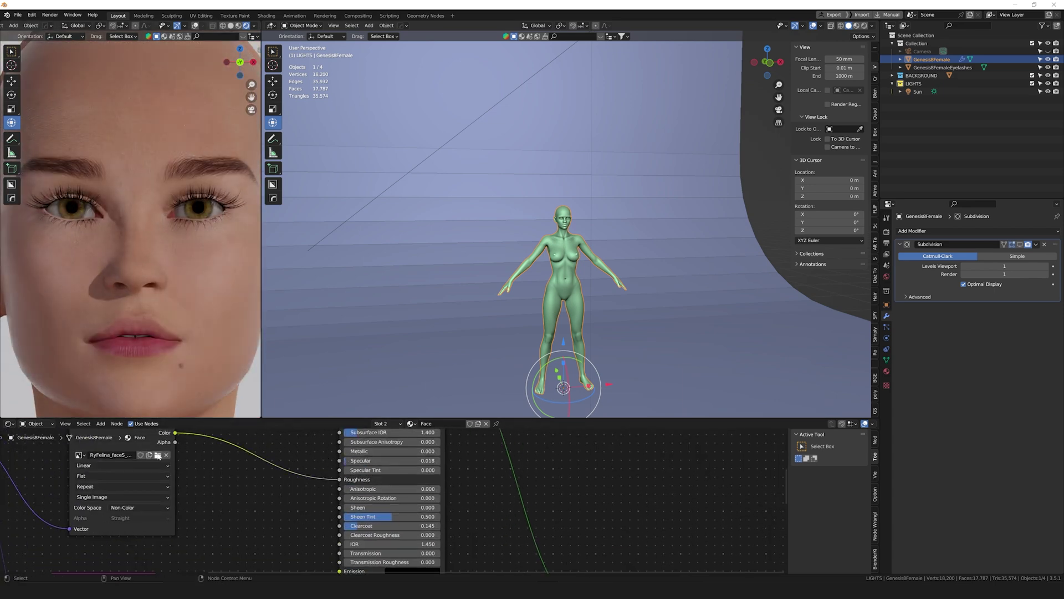
left_click_drag(341, 480, 339, 460)
scroll(118, 308, "down", 3)
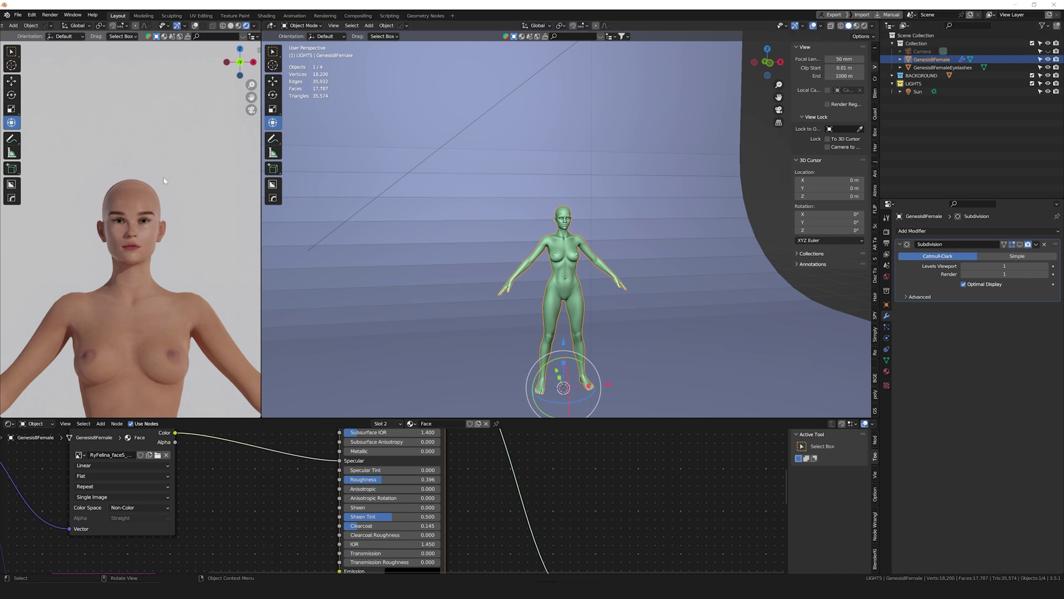
Step: Frame the whole Face material node tree and save the project
scroll(118, 308, "up", 2)
key("Home")
scroll(340, 556, "up", 5)
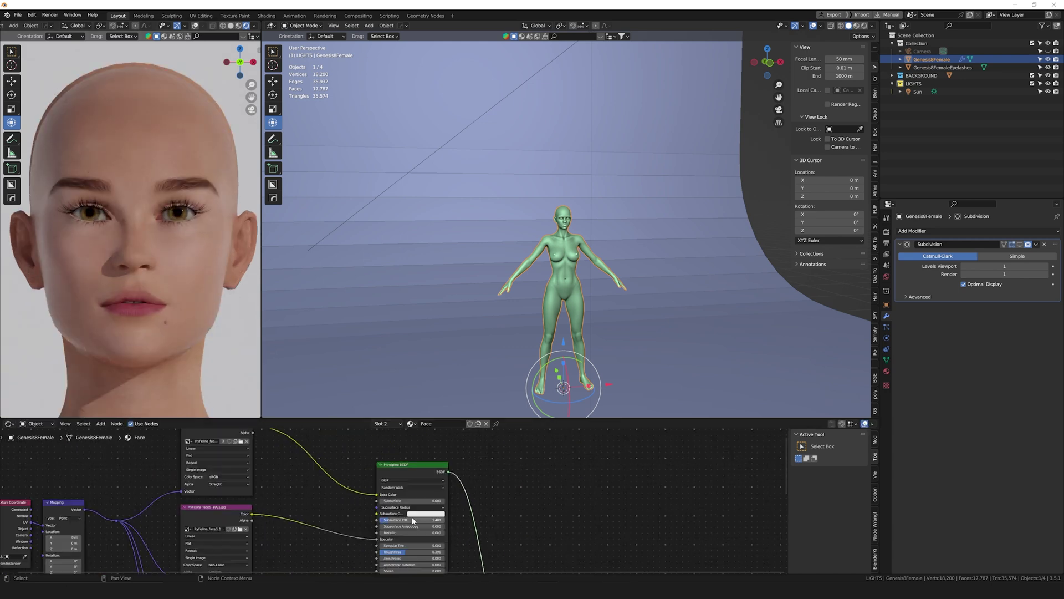
scroll(190, 258, "up", 3)
key("ctrl+s")
scroll(465, 506, "up", 2)
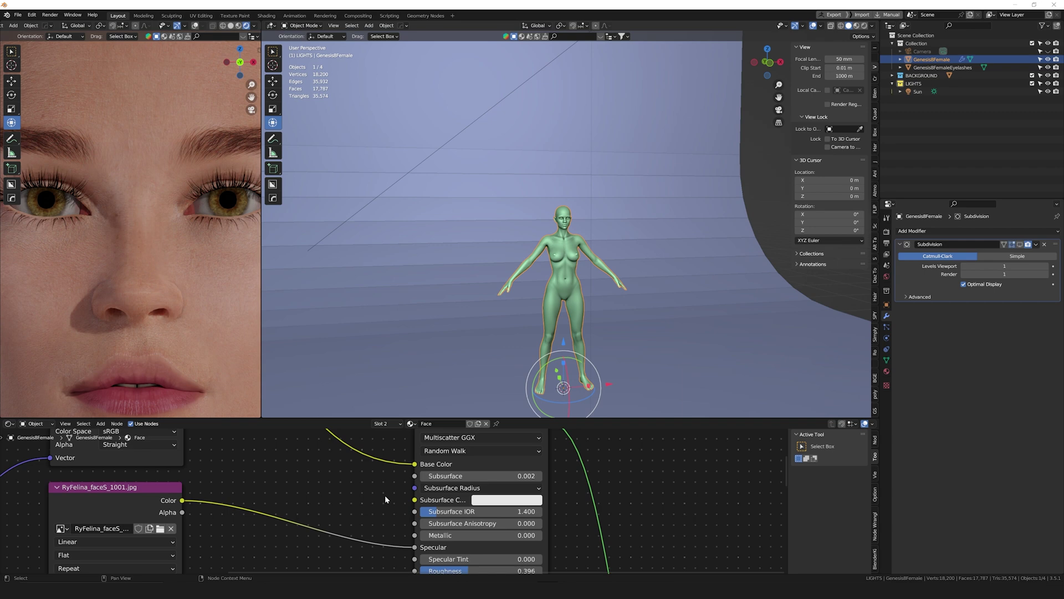
Step: Make the Face shader's subsurface colour red
left_click(506, 500)
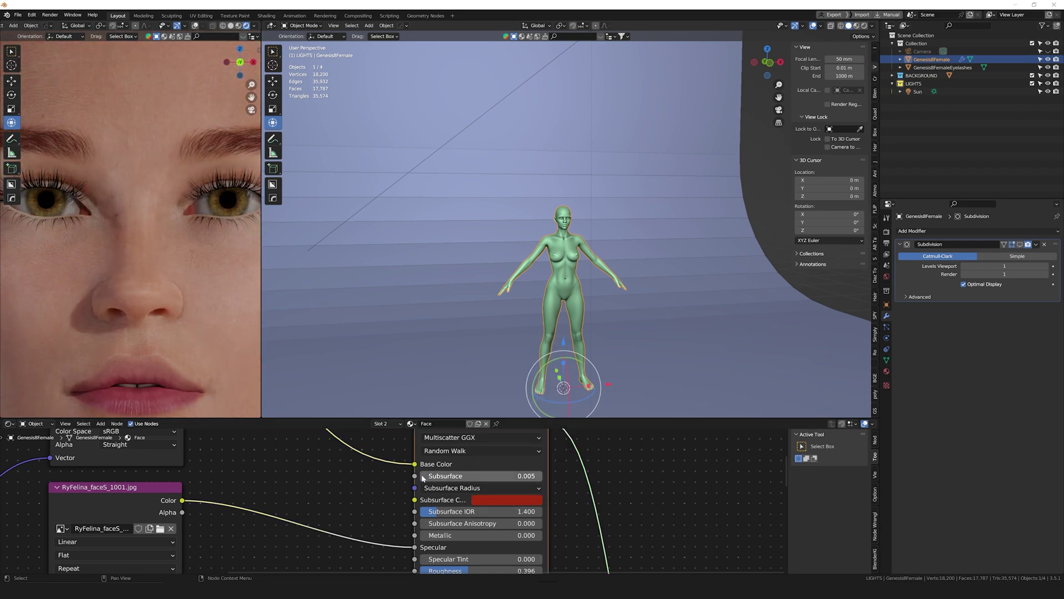
scroll(394, 499, "down", 5)
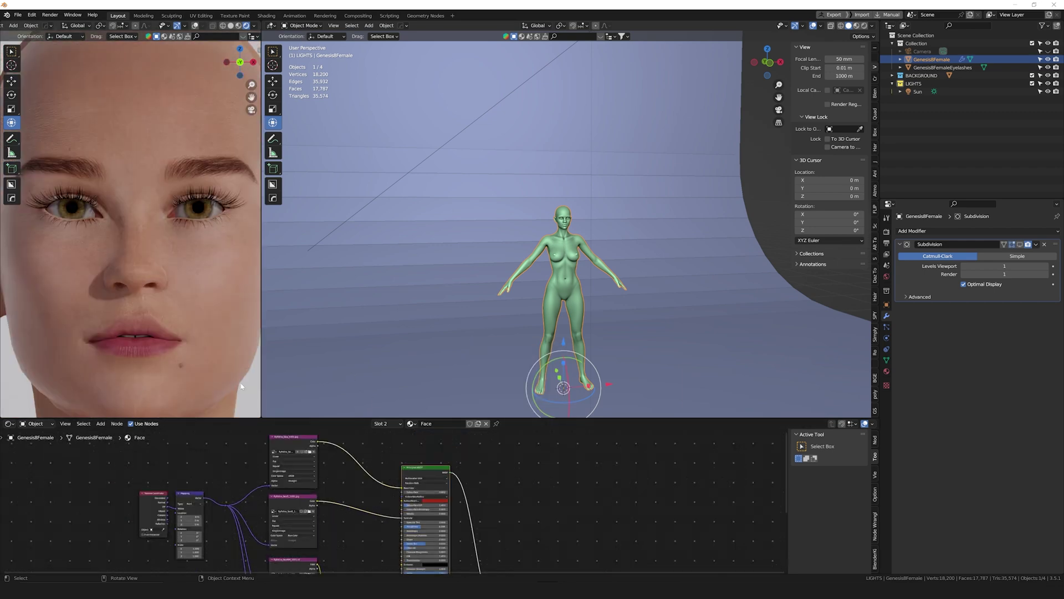
scroll(361, 448, "up", 3)
scroll(361, 448, "down", 3)
Step: Add a ColorRamp node driven by a Geometry node's Pointiness output
key("shift+a")
left_click(311, 485)
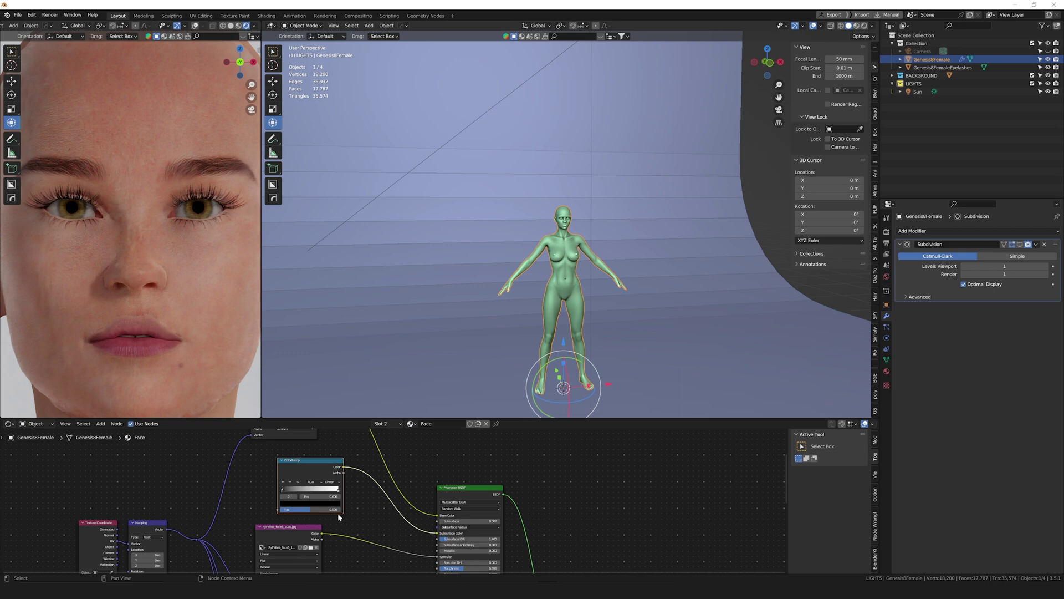
key("shift+a")
middle_click_drag(177, 432, 280, 440)
key("shift+a")
left_click(355, 332)
left_click(298, 486)
left_click_drag(315, 505, 430, 498)
Step: Set the ColorRamp to Ease interpolation, recolour a stop, and move the black stop to 0.498
scroll(388, 510, "up", 3)
left_click(457, 481)
left_click(452, 486)
scroll(250, 383, "down", 2)
scroll(249, 383, "up", 5)
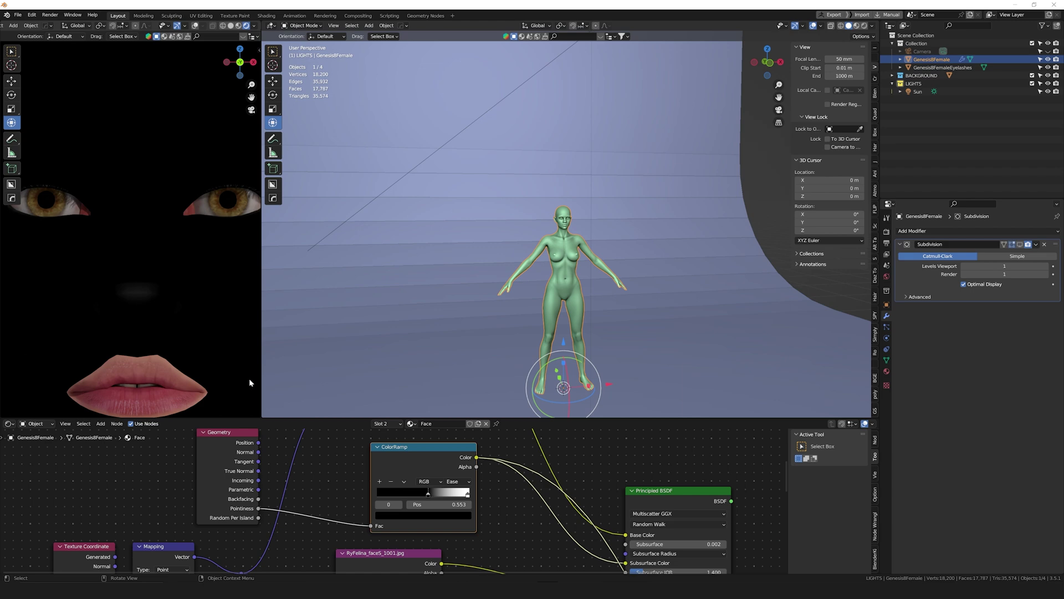
scroll(340, 494, "down", 5)
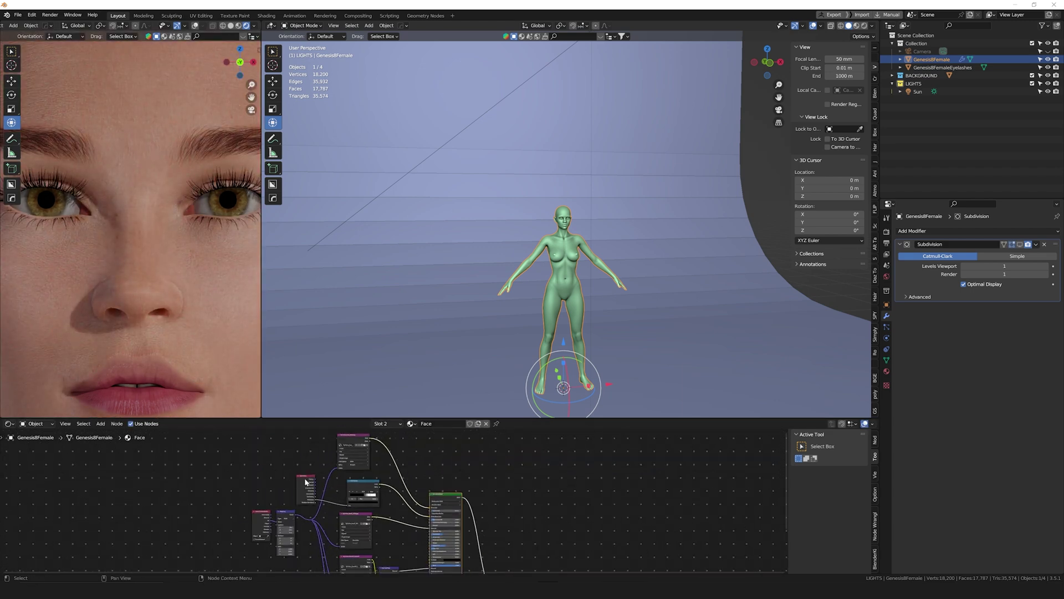
scroll(414, 524, "up", 5)
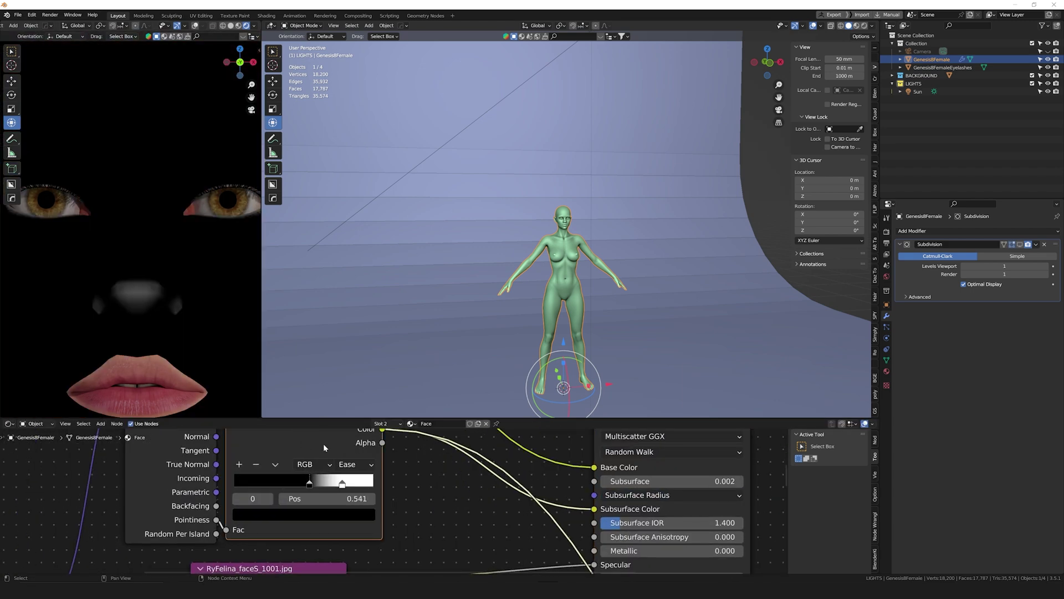
left_click(361, 480)
scroll(388, 499, "down", 1)
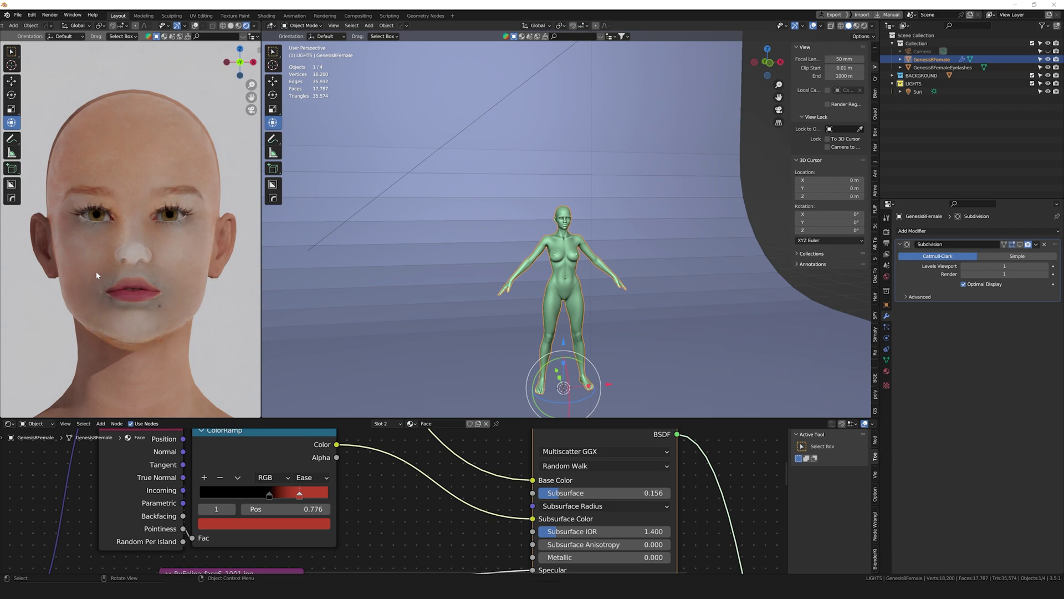
scroll(145, 330, "up", 3)
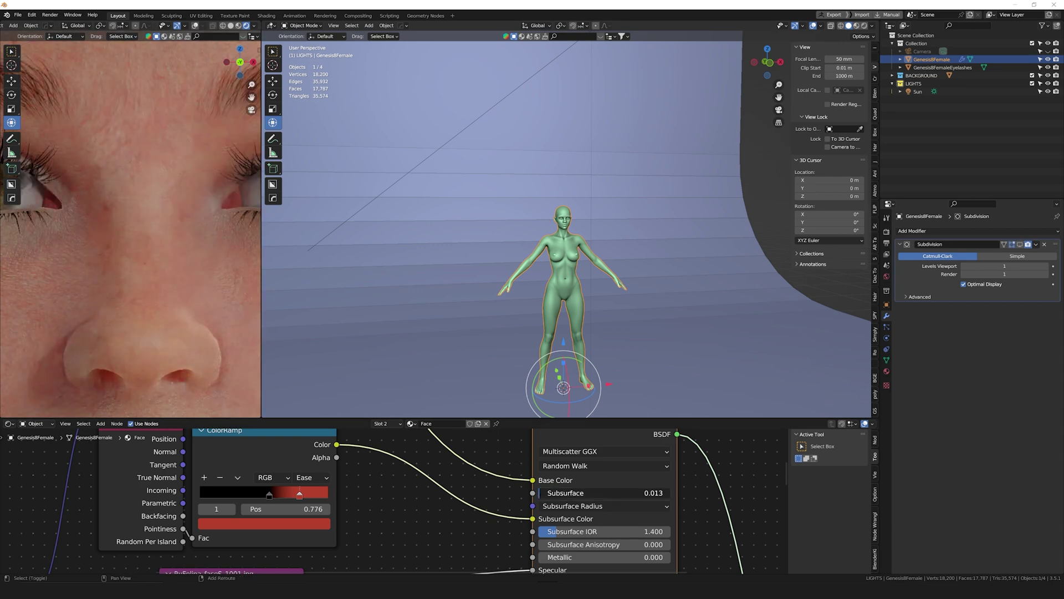
scroll(178, 305, "down", 4)
scroll(177, 305, "up", 3)
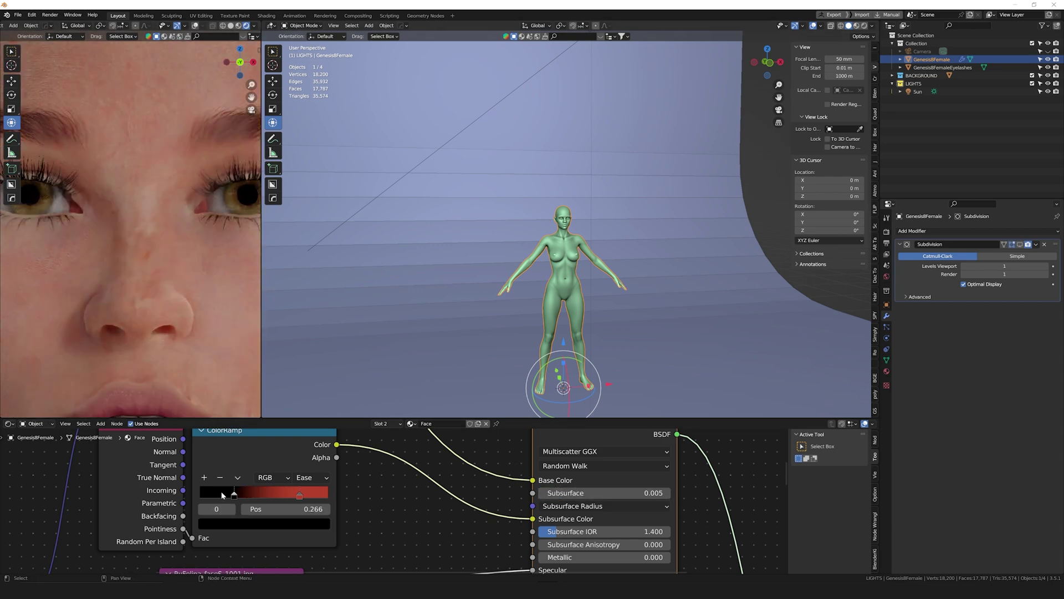
left_click_drag(222, 495, 266, 494)
Step: Set the Normal Map node to Tangent Space
scroll(179, 340, "up", 3)
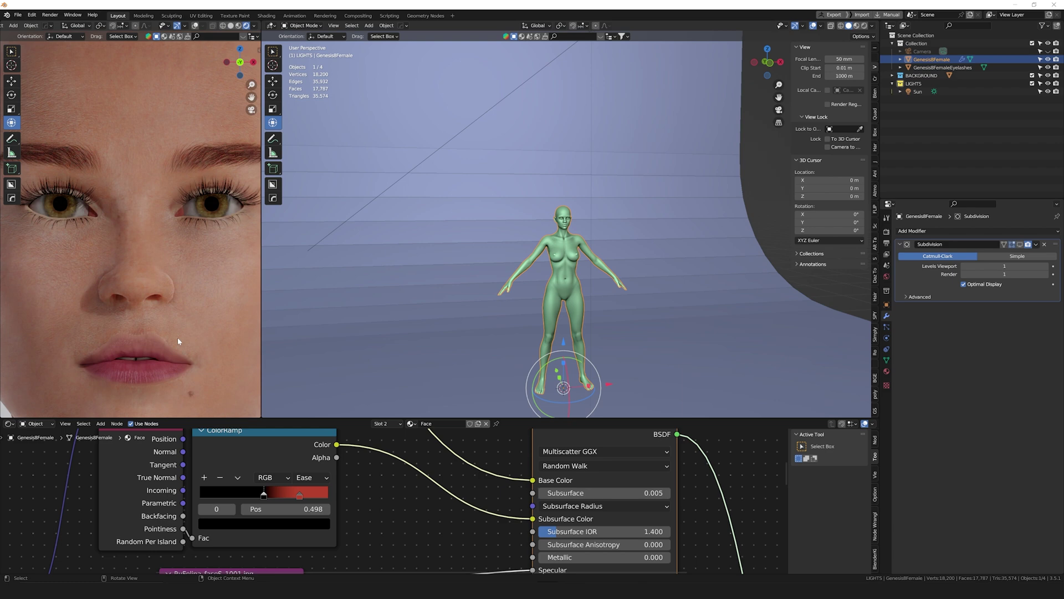
middle_click_drag(388, 532, 141, 513)
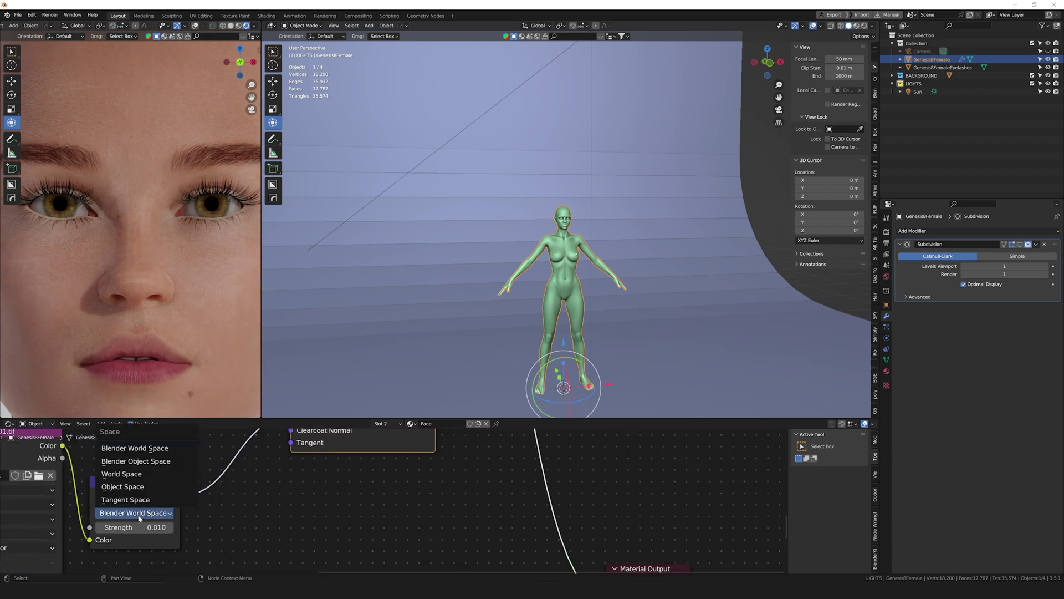
left_click(126, 499)
scroll(167, 527, "down", 3)
scroll(198, 563, "down", 2)
Step: Lower the Bump node's strength and connect it to the shader's Normal input
left_click_drag(244, 472, 205, 472)
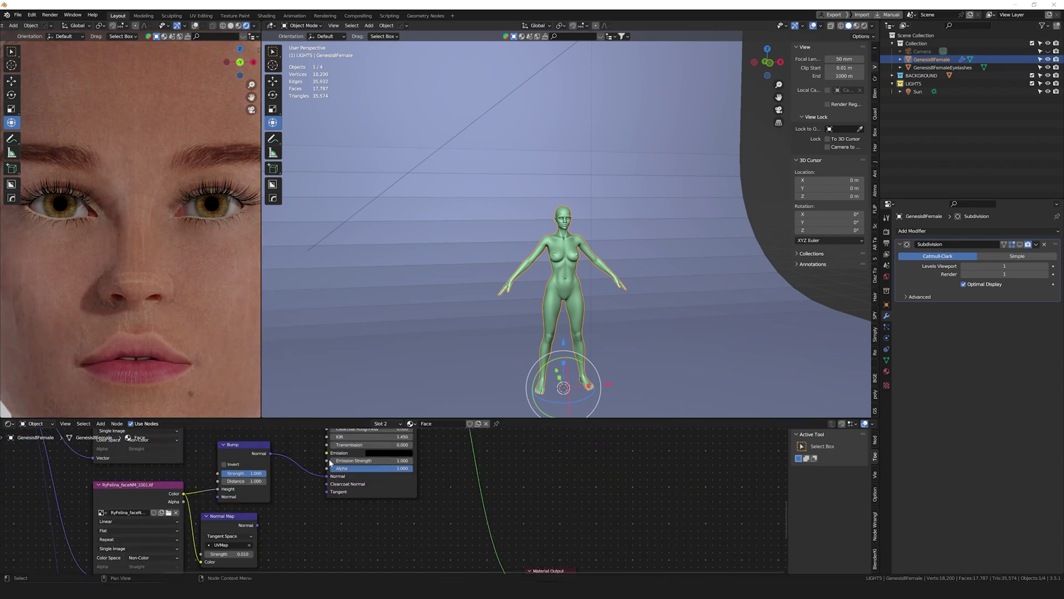
scroll(329, 458, "up", 2)
scroll(172, 356, "up", 3)
left_click_drag(327, 476, 309, 454)
scroll(308, 454, "down", 3)
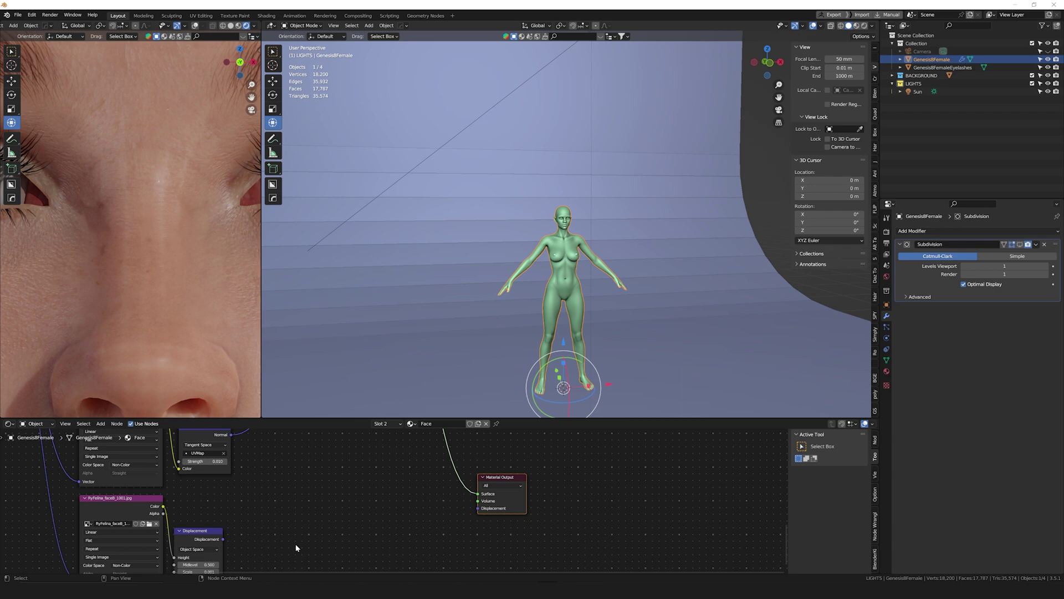
scroll(262, 499, "up", 6)
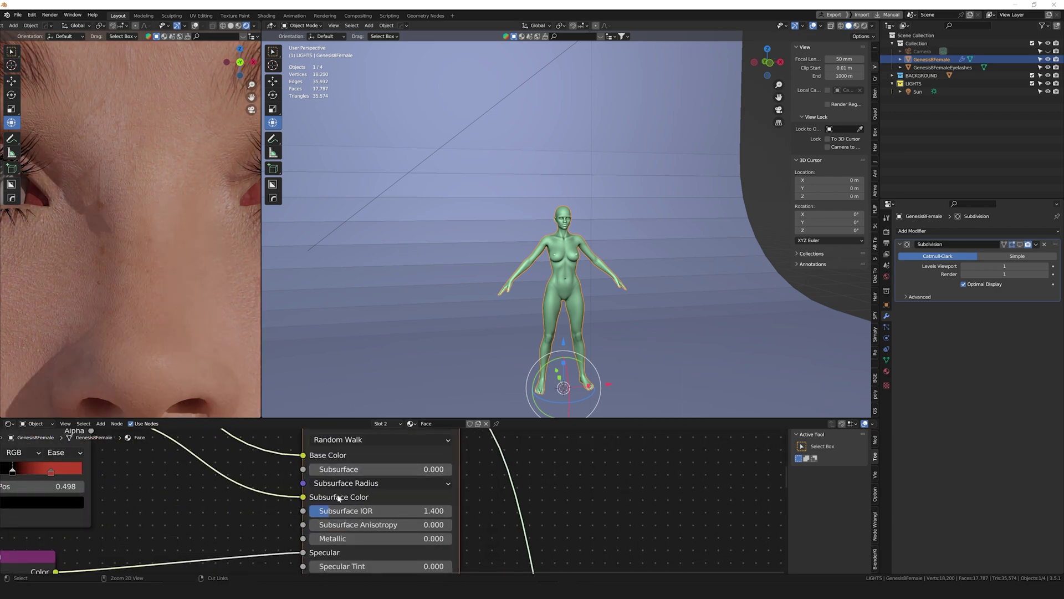
scroll(339, 497, "down", 4)
Step: Set the subsurface amount to 0.005 and reconnect the Principled BSDF to the output
left_click_drag(426, 497, 432, 498)
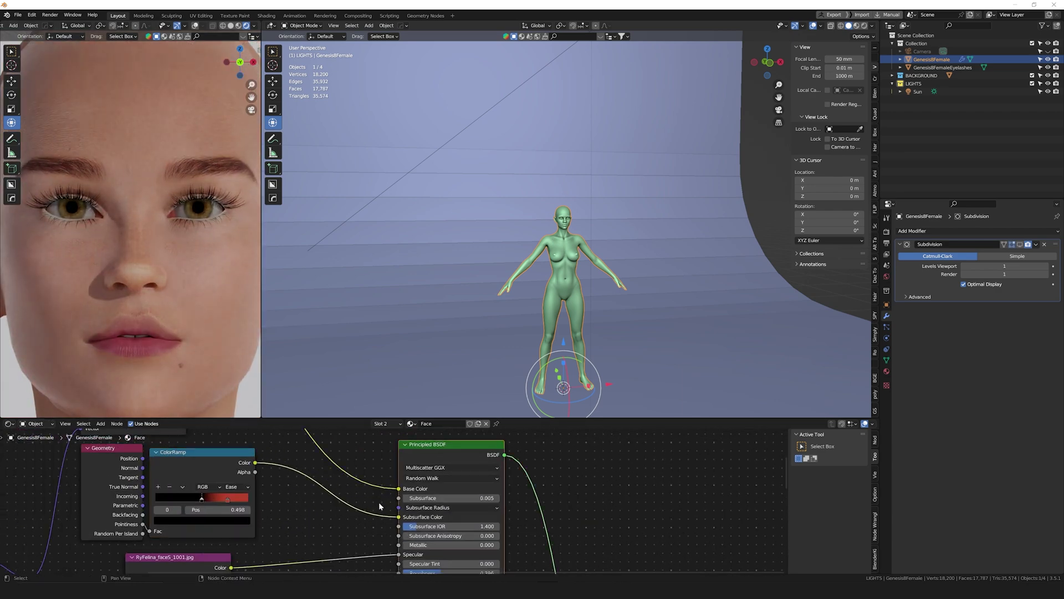
scroll(379, 505, "up", 2)
scroll(379, 506, "down", 3)
scroll(156, 356, "up", 3)
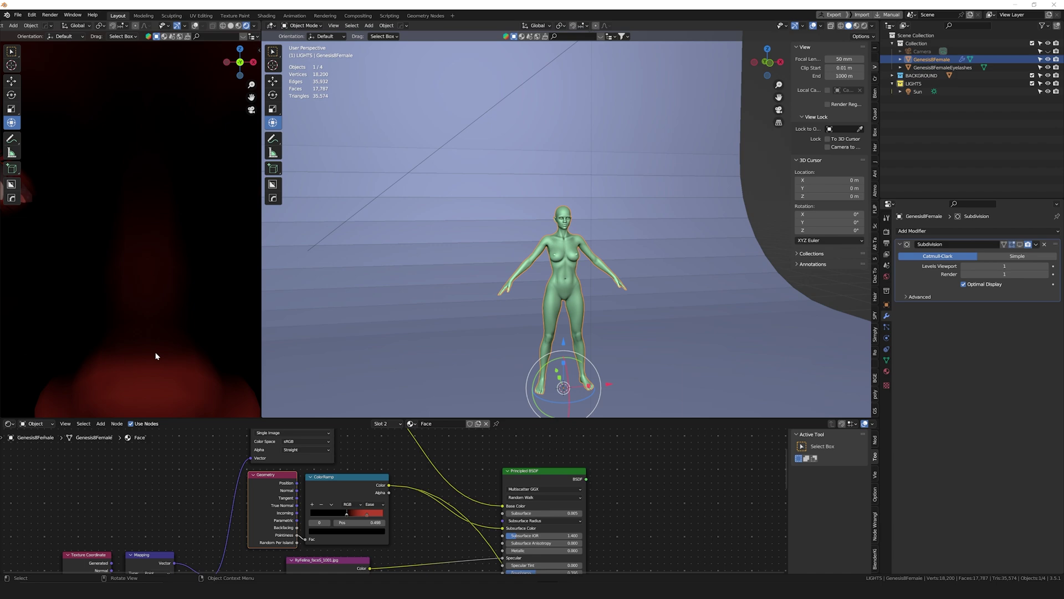
left_click(488, 448, "ctrl+shift")
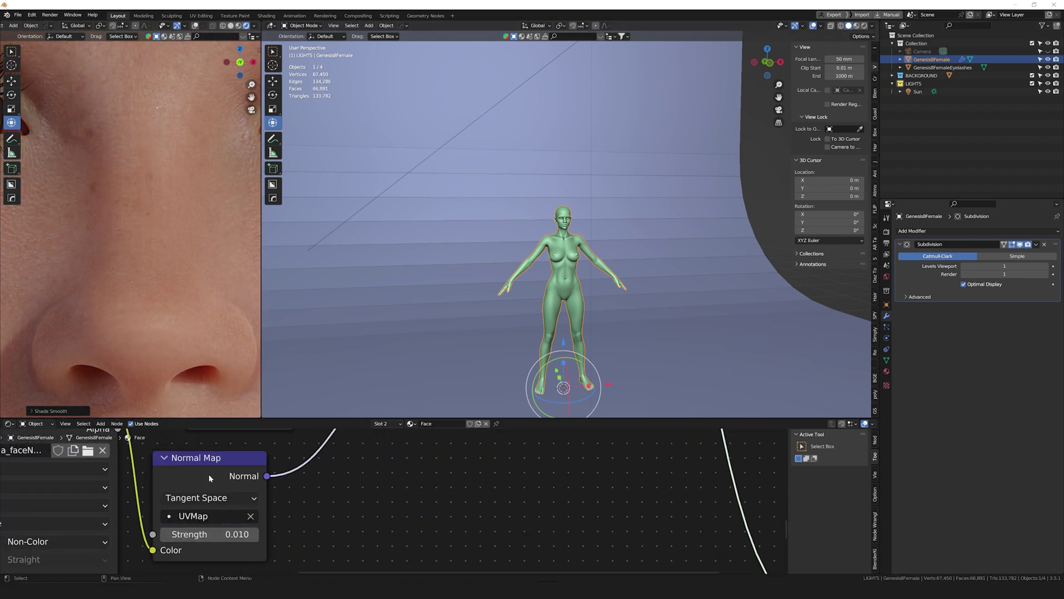
Step: Zoom in and out on the rendered face to check the skin detail
scroll(333, 499, "down", 4)
scroll(407, 511, "up", 1)
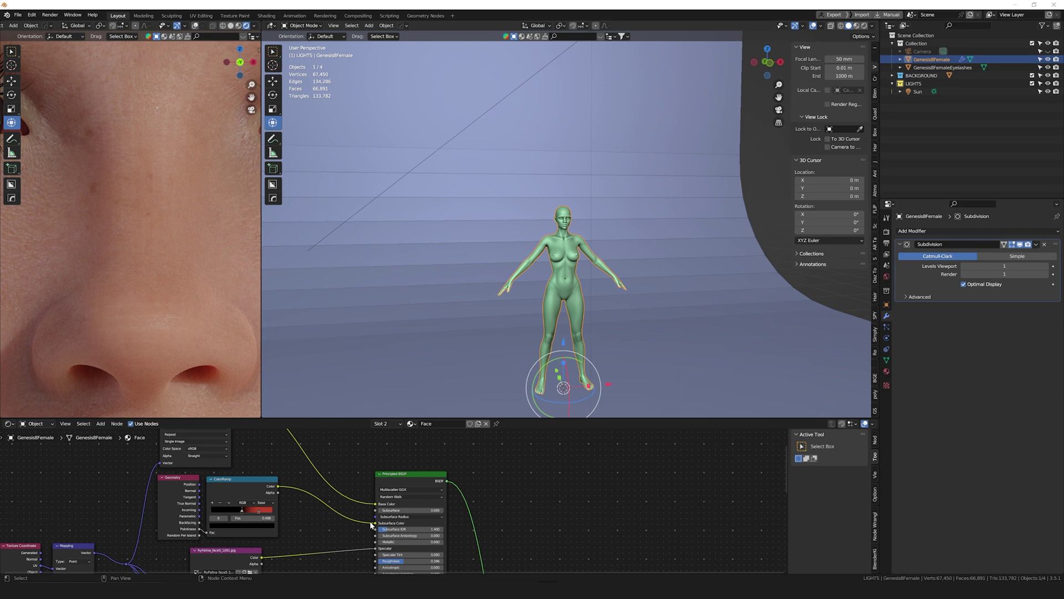
scroll(363, 501, "up", 2)
scroll(207, 306, "down", 8)
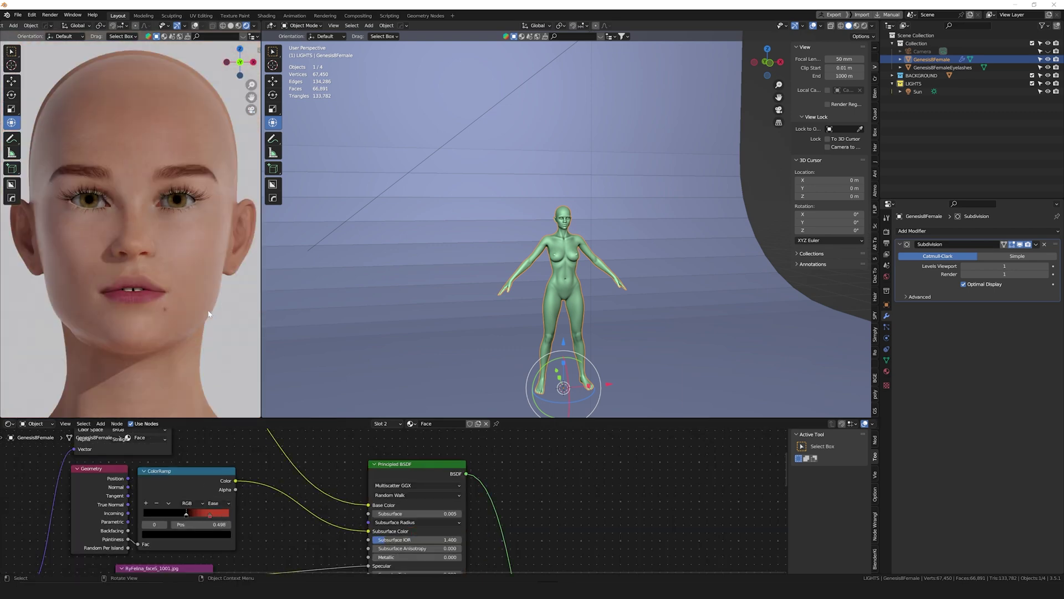
scroll(188, 294, "down", 2)
scroll(166, 282, "up", 2)
scroll(144, 271, "up", 2)
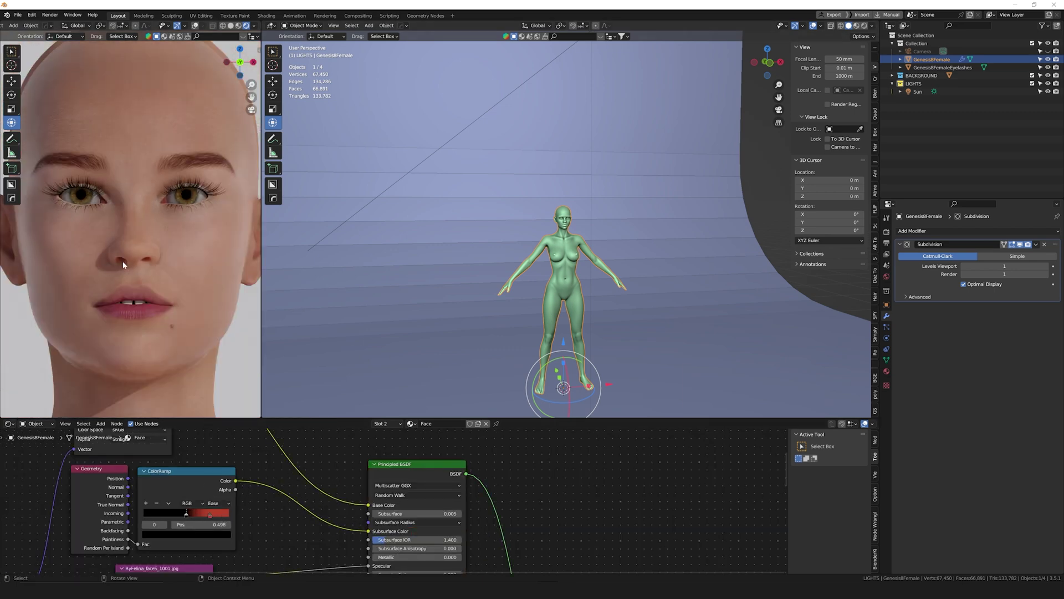
scroll(131, 265, "down", 2)
scroll(132, 265, "up", 2)
scroll(132, 265, "down", 1)
scroll(257, 451, "down", 6)
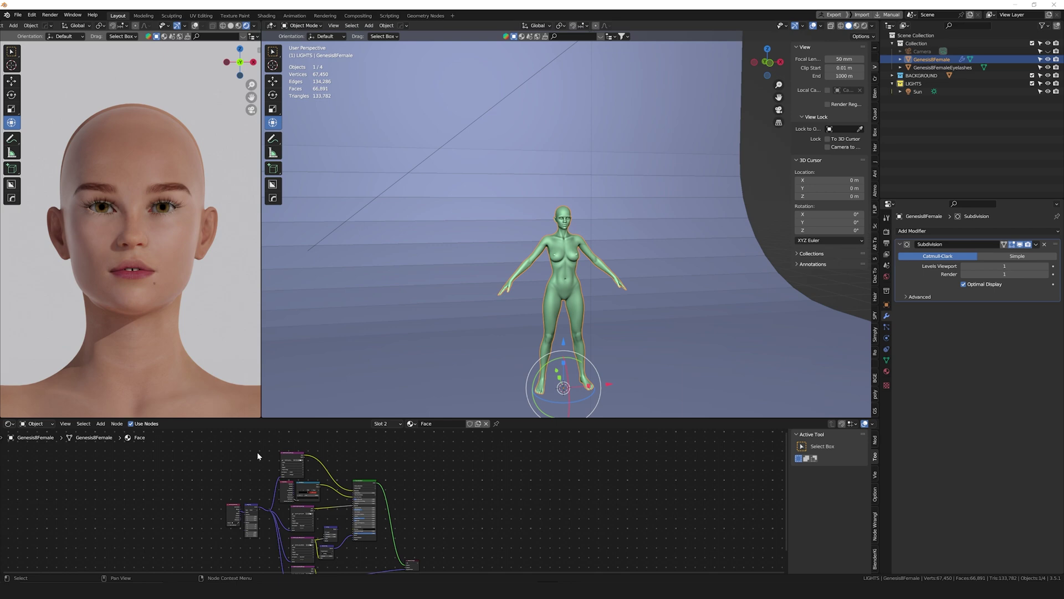
Step: Open the body's material settings and show the Torso material's shader nodes
scroll(132, 265, "up", 3)
left_click(886, 371)
left_click(914, 232)
scroll(364, 451, "up", 4)
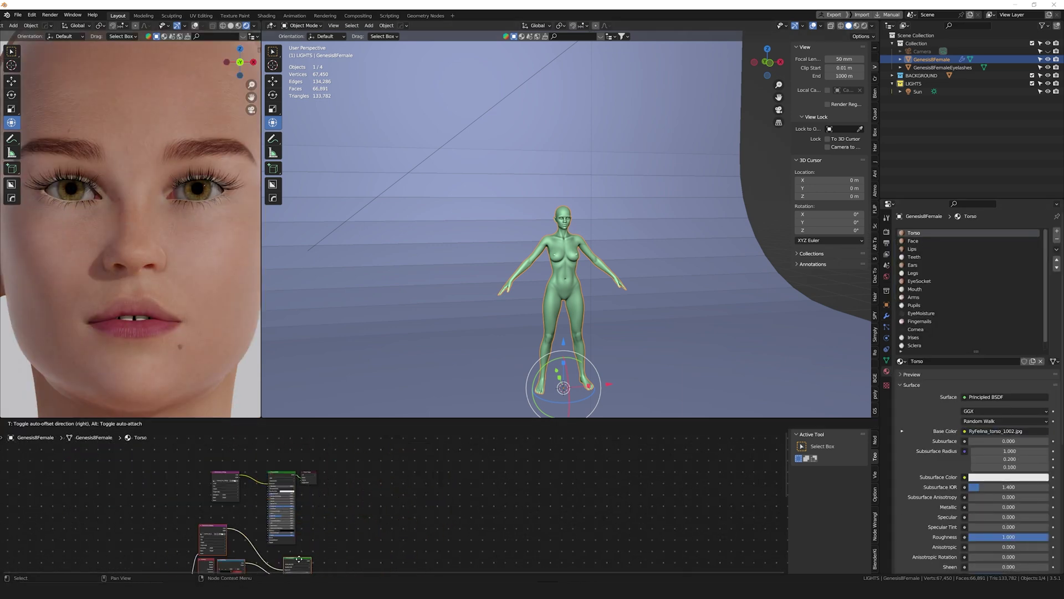
scroll(364, 452, "up", 3)
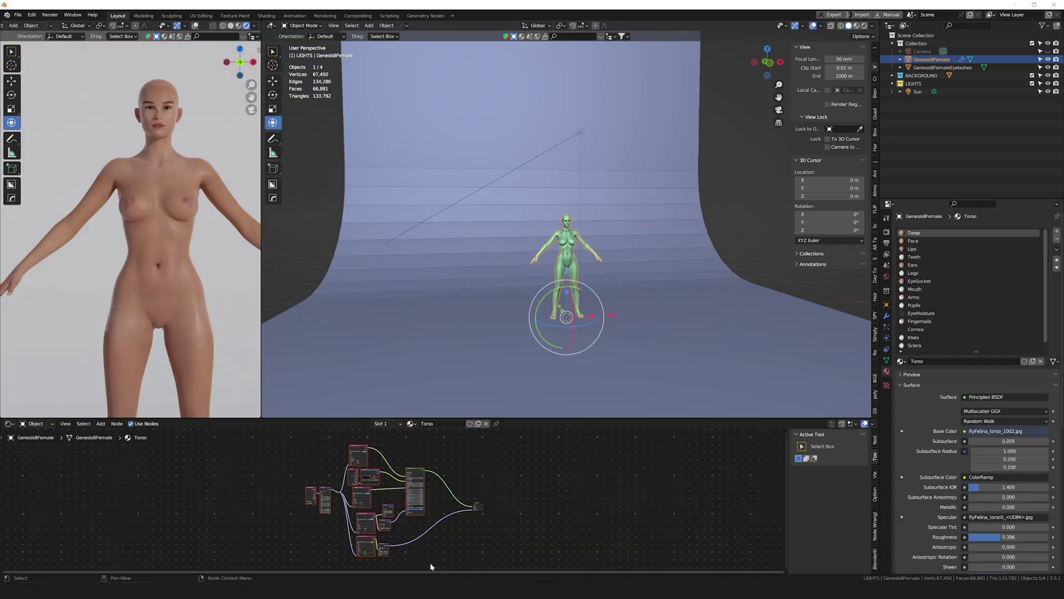
scroll(482, 474, "up", 3)
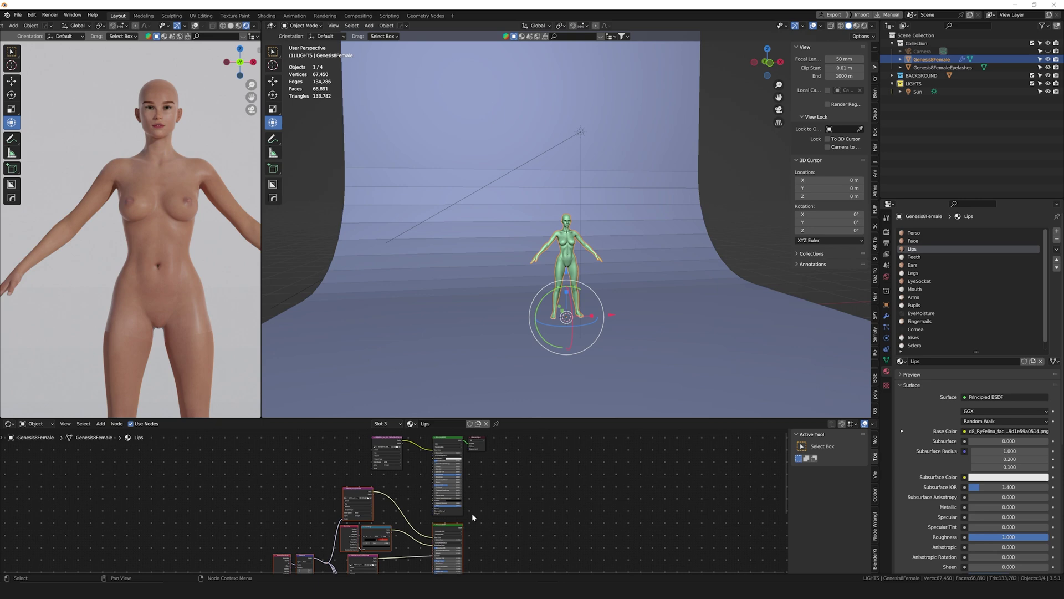
scroll(414, 508, "up", 1)
Step: Feed the Lips shader the RyFelina_faceS face texture instead of the torso map, and save
left_click_drag(282, 489, 341, 403)
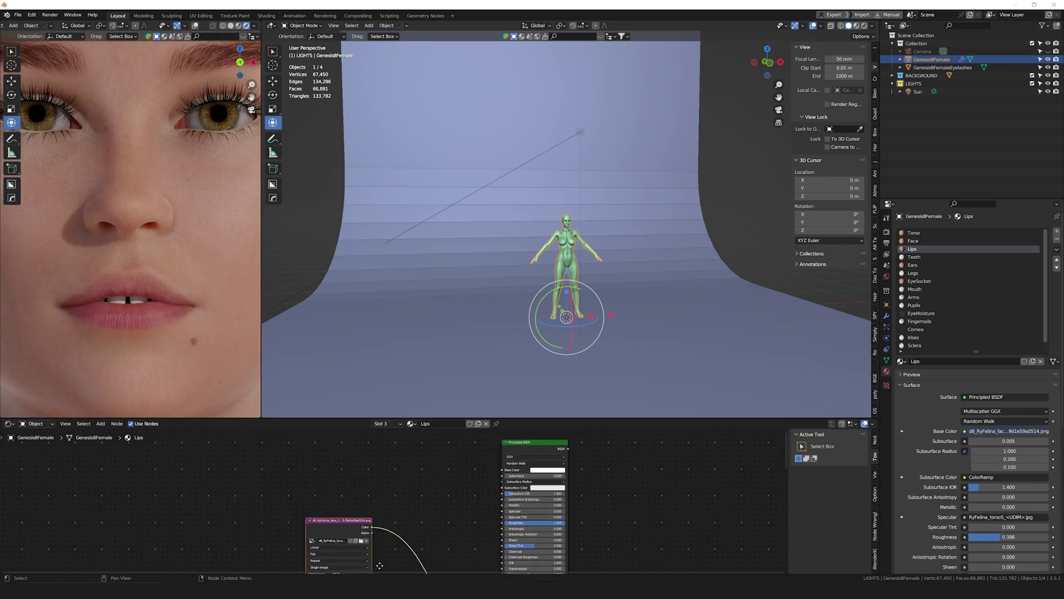
left_click(361, 521)
left_click(815, 151)
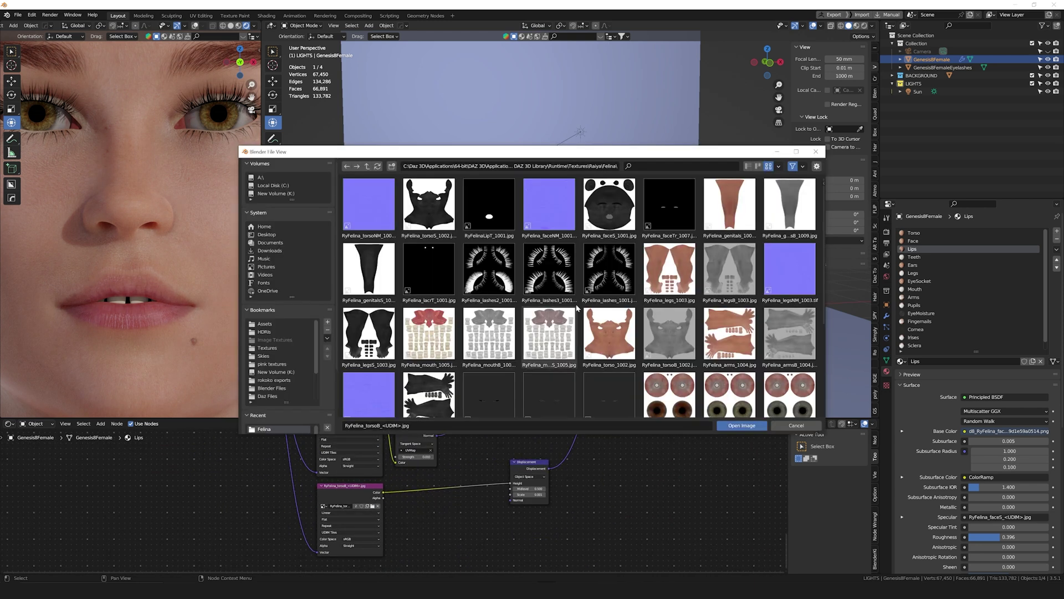
scroll(532, 288, "down", 3)
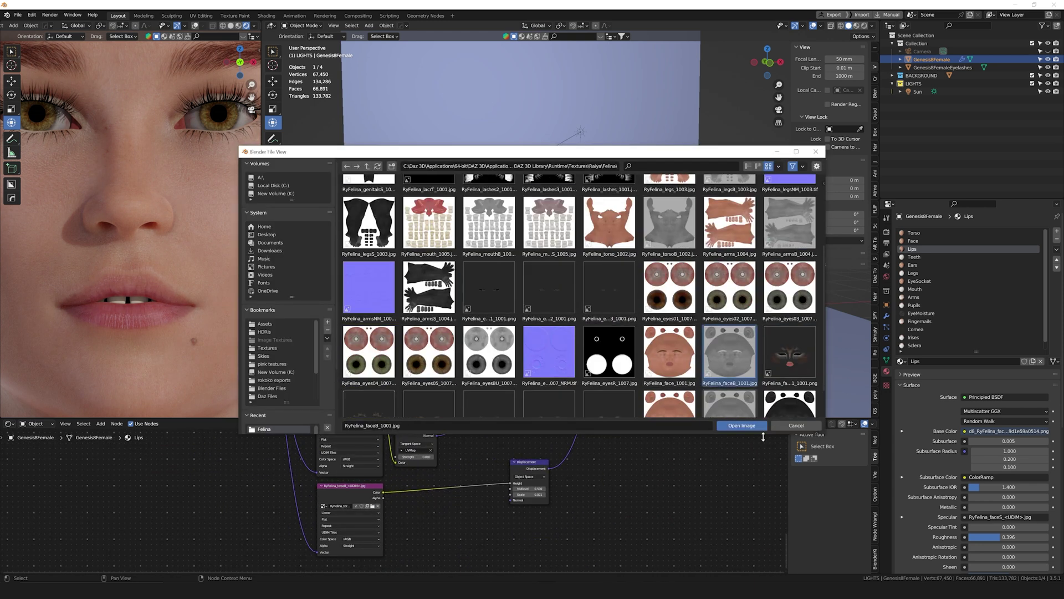
key("ctrl+s")
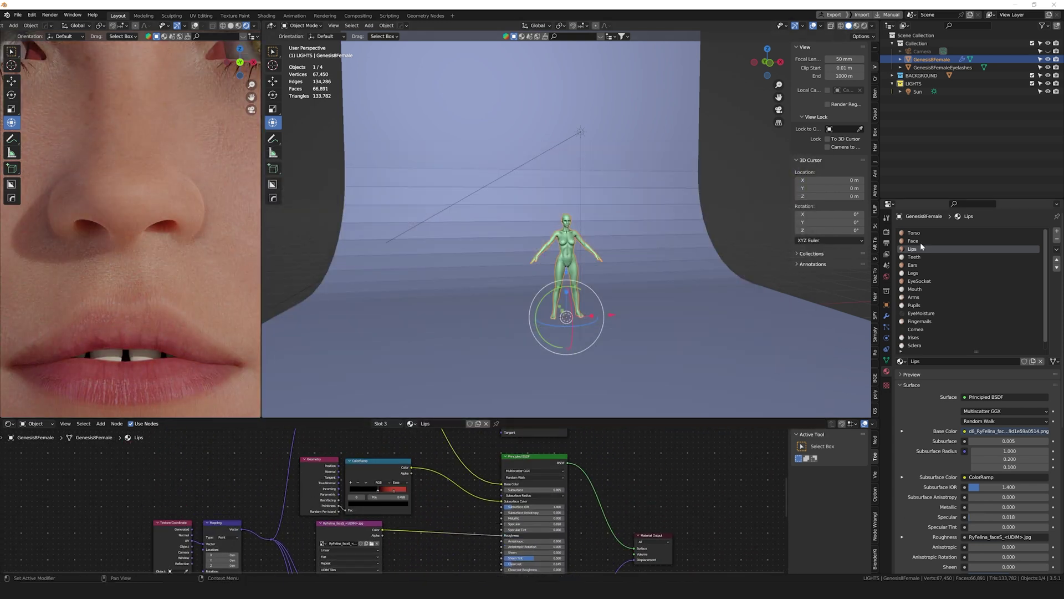
Step: Look through the Face and Teeth materials' shader nodes for comparison
left_click(915, 242)
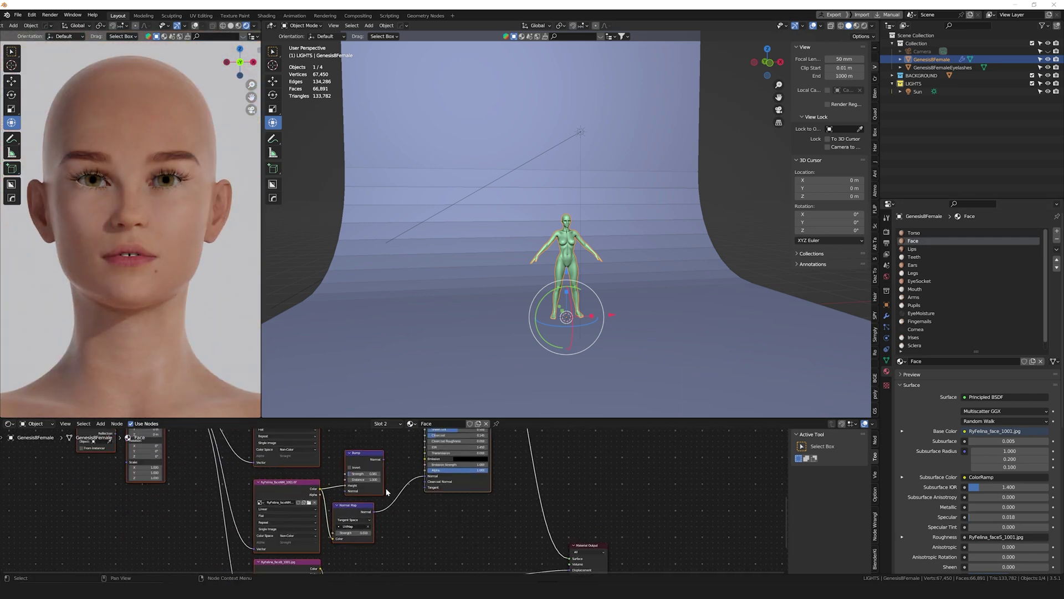
left_click(920, 249)
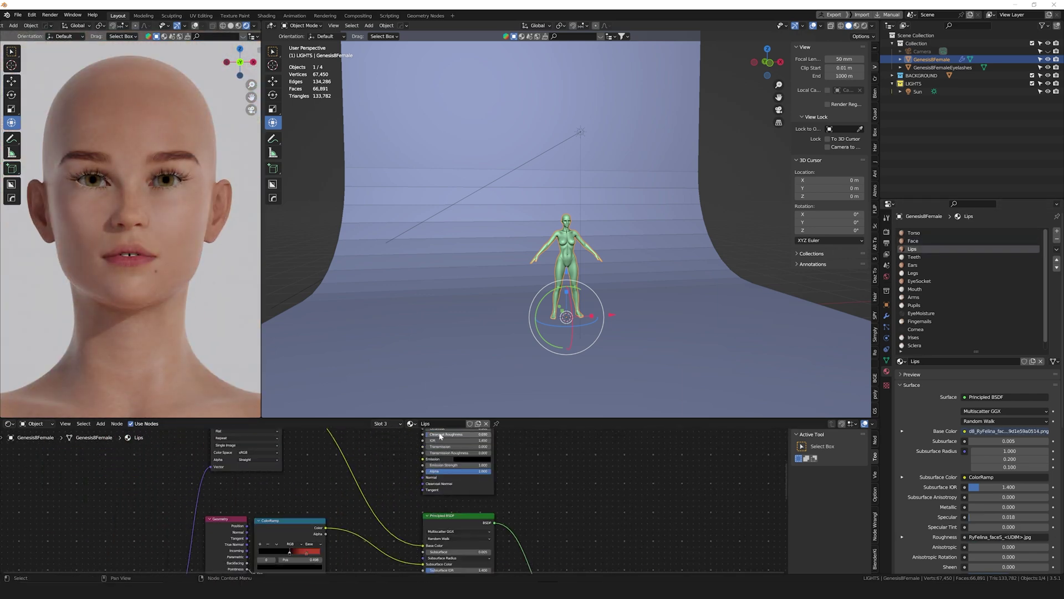
left_click(921, 256)
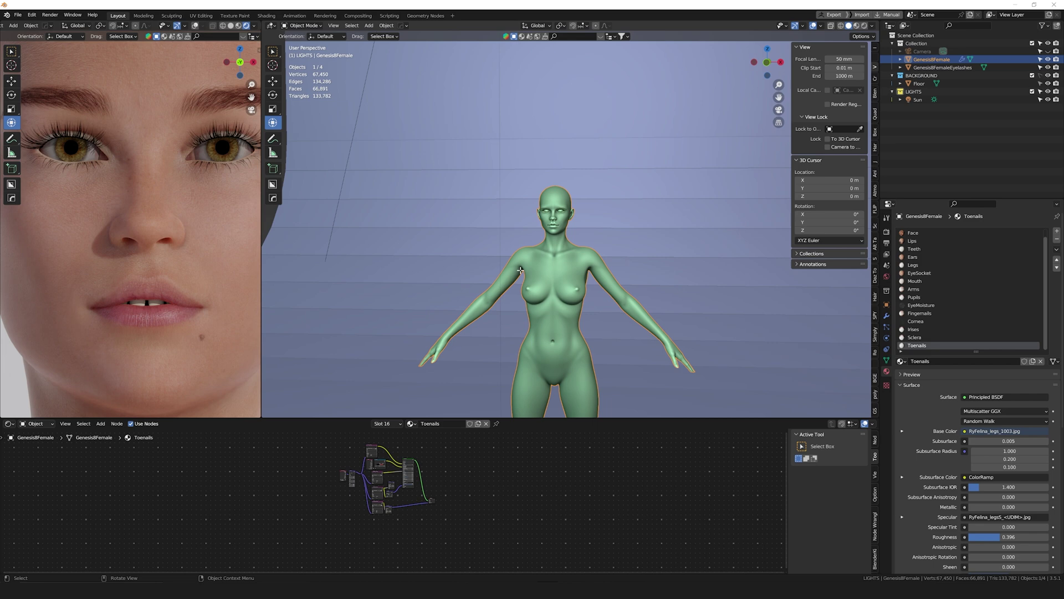
Step: Hide the body and teeth geometry so only the eyes remain visible
key("h")
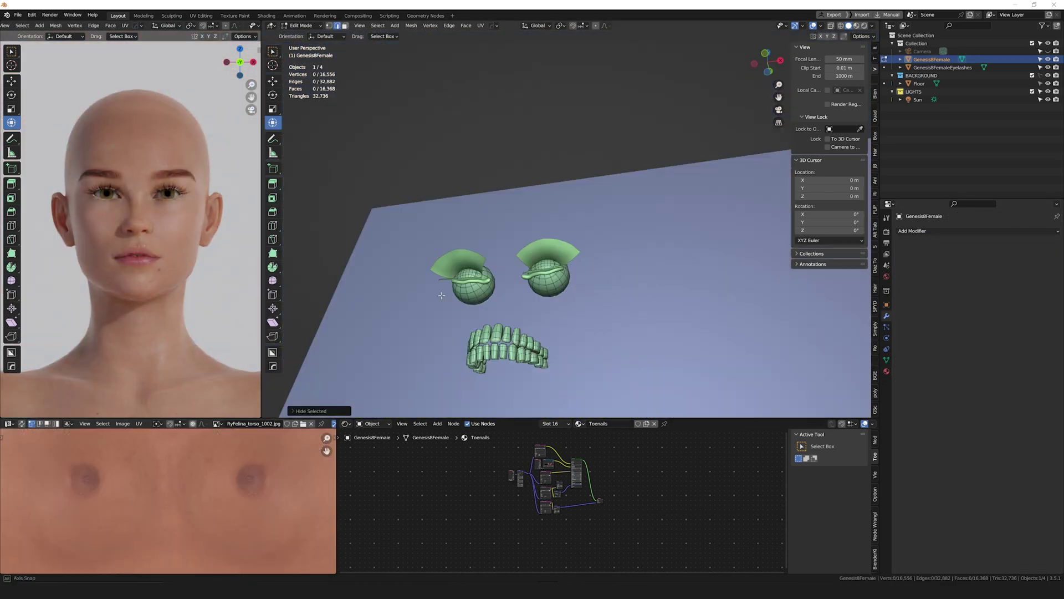
key("alt+h")
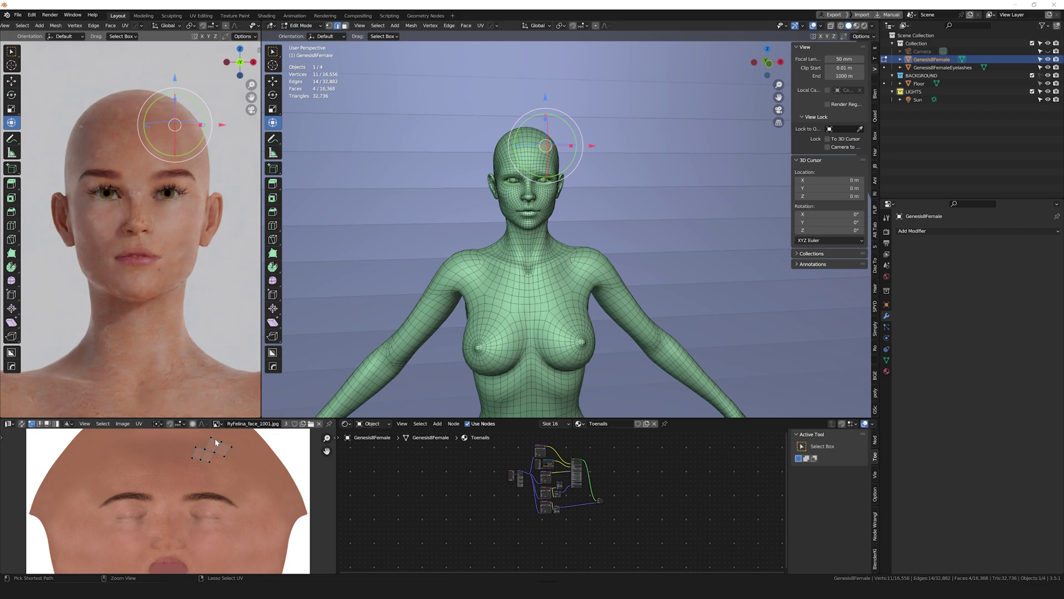
key("h")
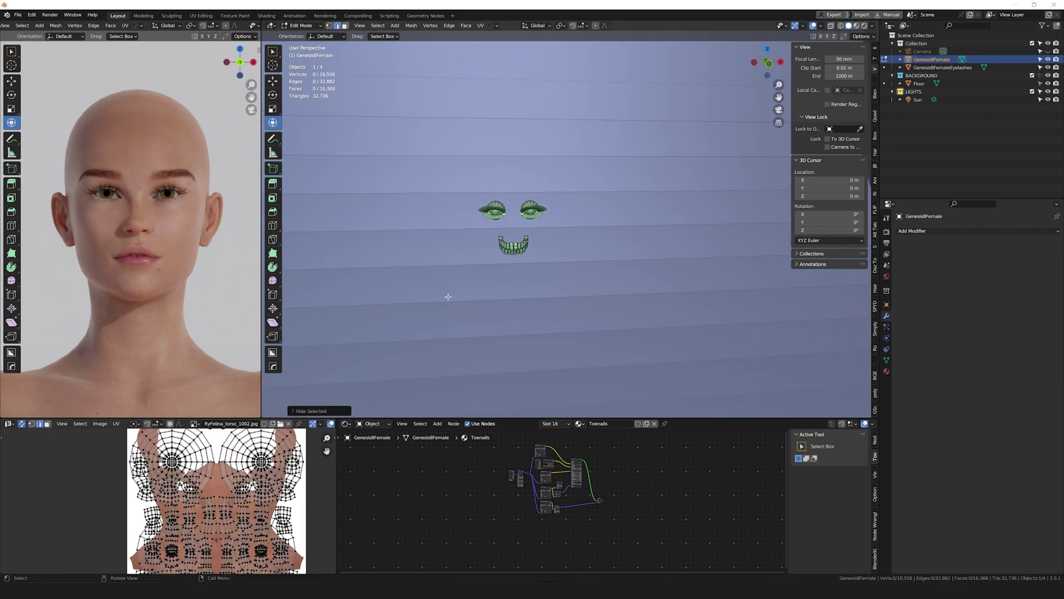
key("alt+h")
scroll(563, 231, "up", 10)
scroll(567, 196, "up", 3)
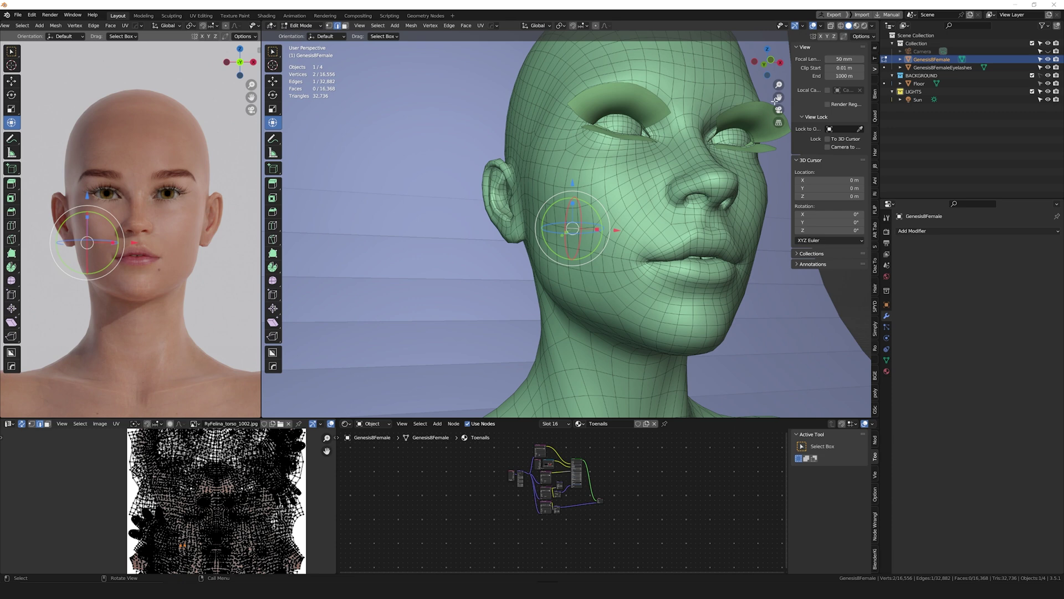
key("h")
scroll(547, 181, "up", 6)
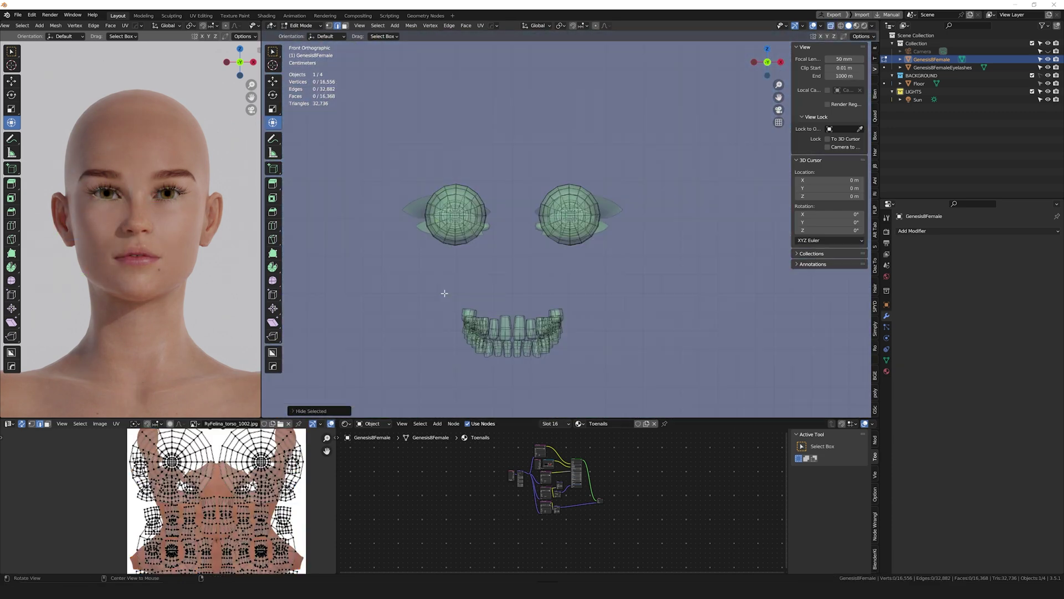
key("l")
left_click(886, 359)
key("h")
Step: Separate the right eye into its own object named Genesis8Female_Eye-R
left_click_drag(509, 133, 693, 281)
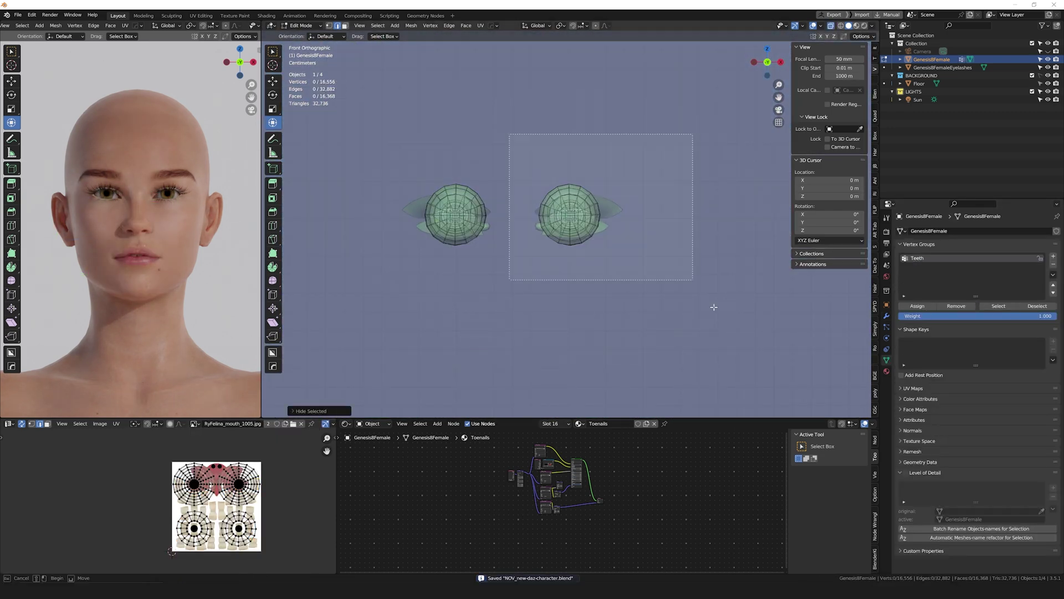
key("ctrl+l")
key("p")
key("s")
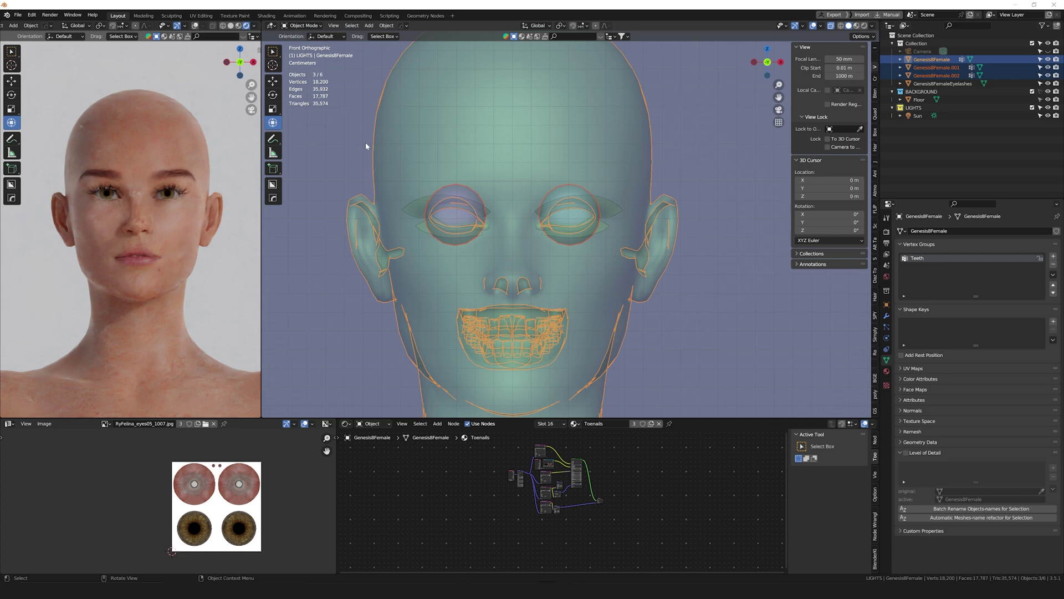
key("Tab")
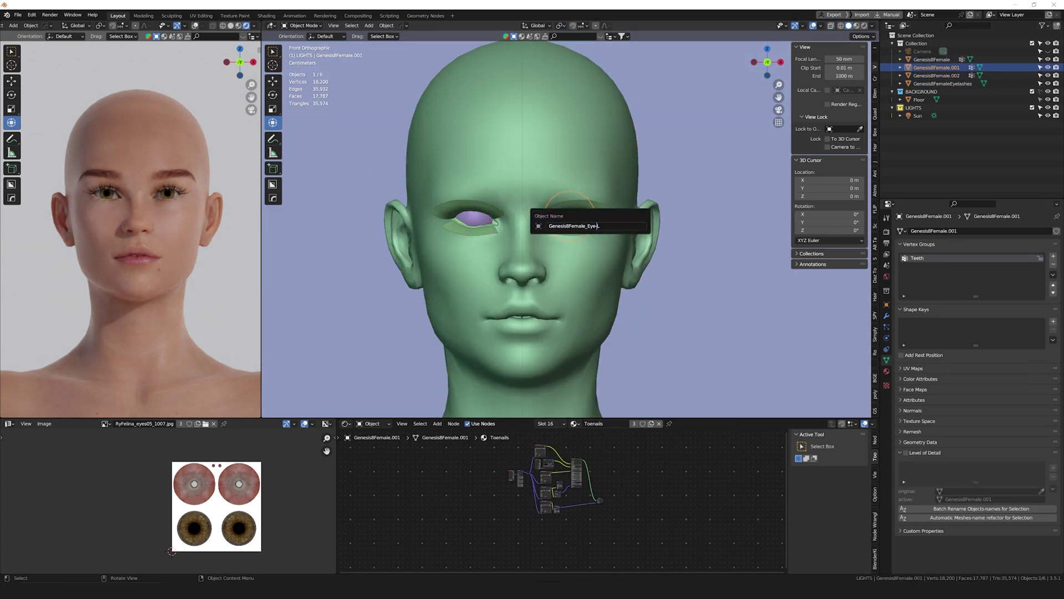
type("-R")
key("Return")
scroll(565, 222, "down", 5)
middle_click_drag(566, 222, 588, 199)
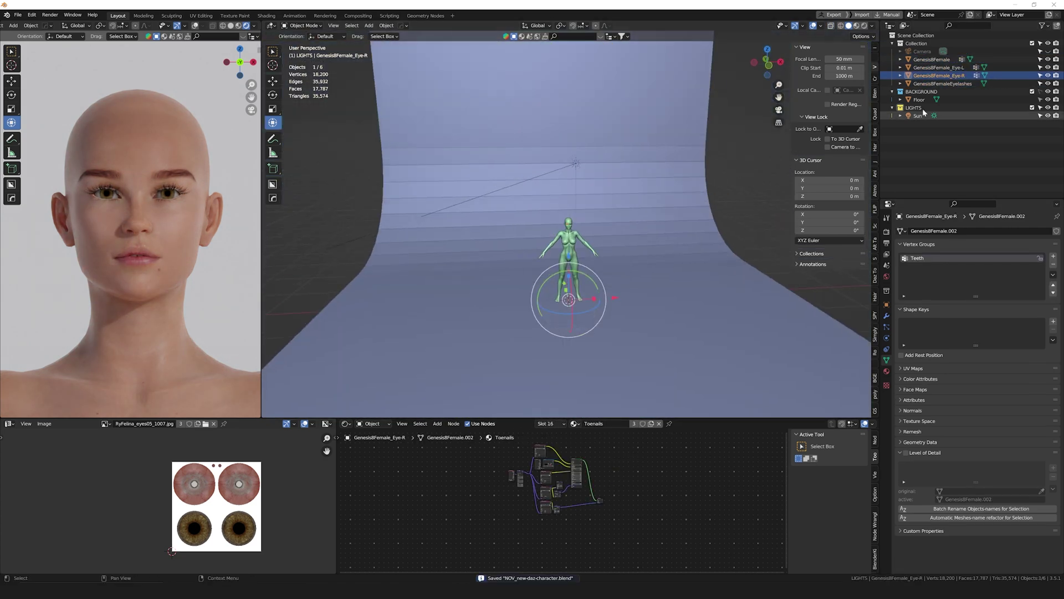
Step: Name the new collection 'Character' and deselect all objects
type("Character")
key("Return")
key("alt+a")
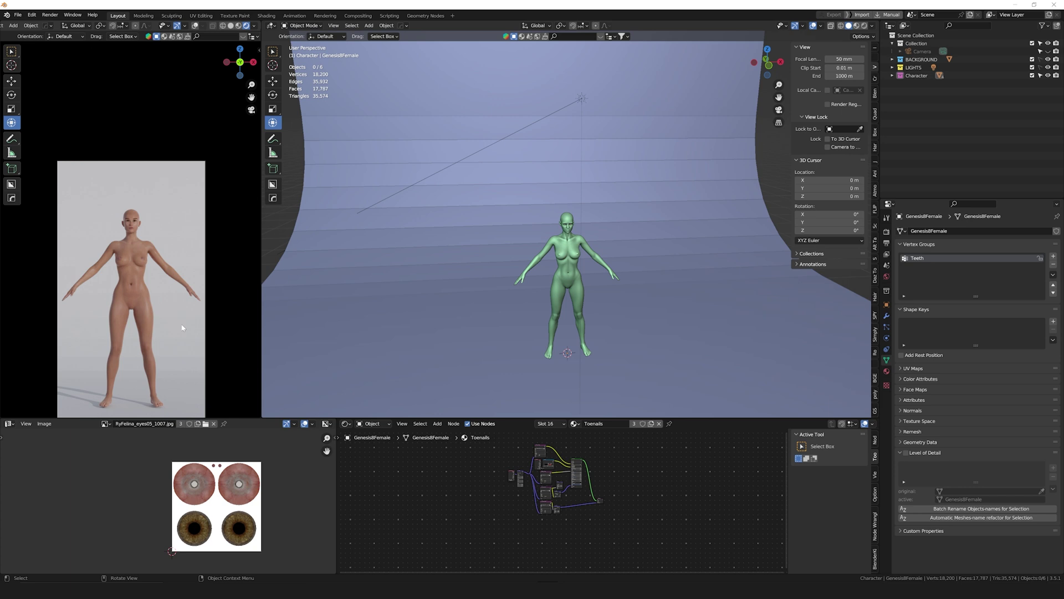
Step: Select the eyelashes object and widen the sculpt brush list to two columns
scroll(410, 204, "up", 4)
scroll(554, 249, "up", 3)
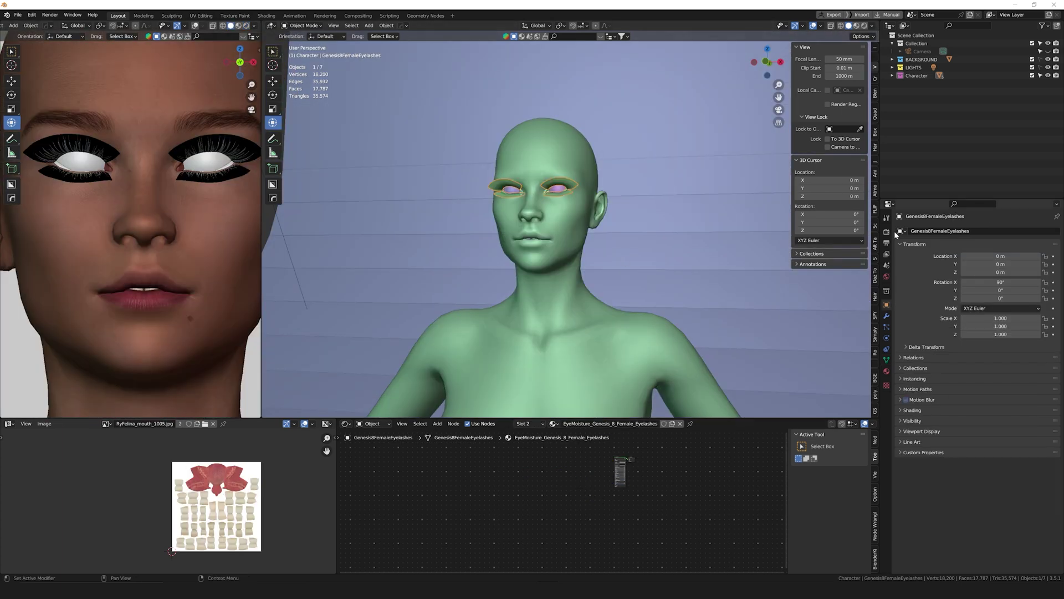
left_click(979, 515)
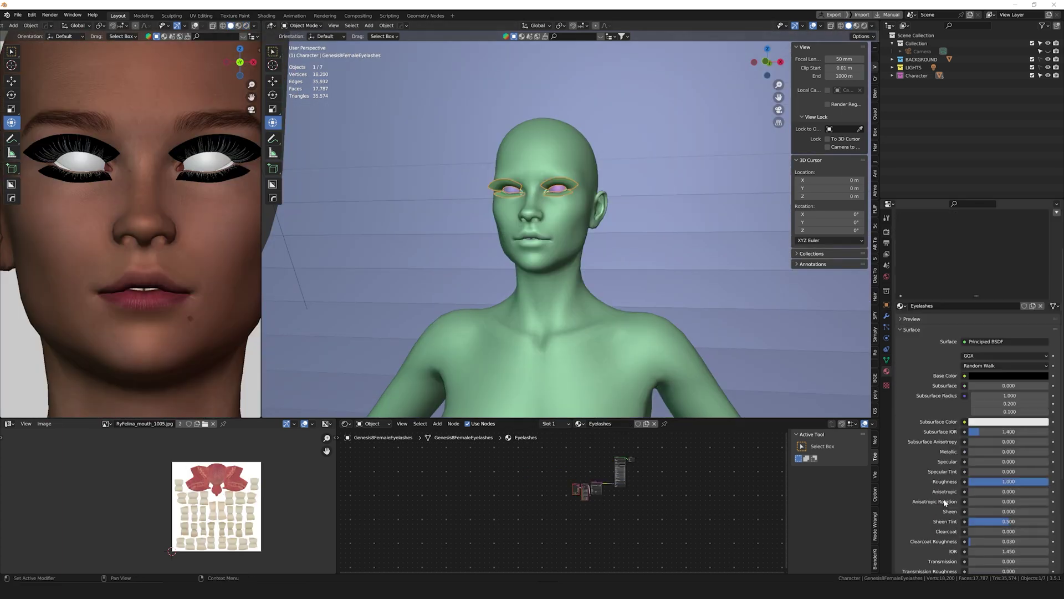
scroll(928, 546, "down", 5)
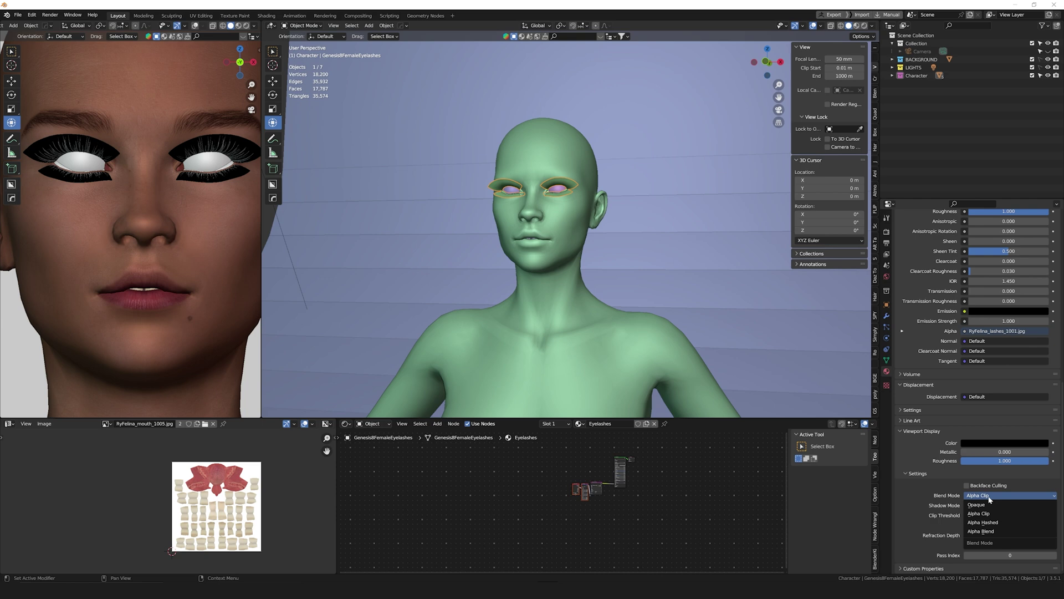
left_click_drag(283, 156, 300, 156)
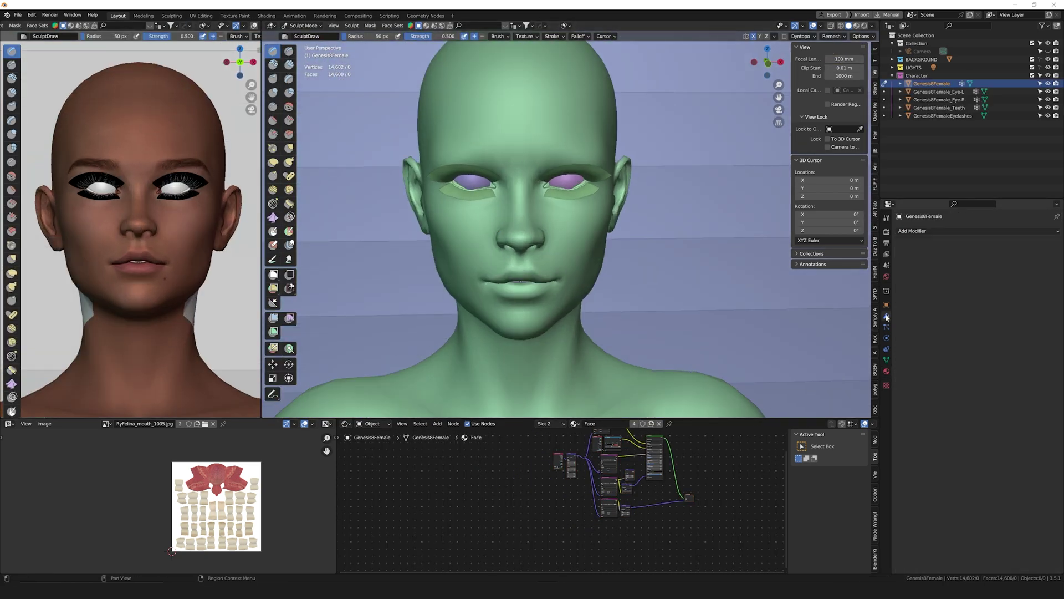
Step: Inspect the head from below and the side, return to Object Mode, and face front
scroll(516, 215, "up", 3)
mouse_move(486, 180)
middle_mouse_down()
mouse_move(520, 240)
mouse_move(495, 293)
mouse_move(489, 267)
middle_mouse_up()
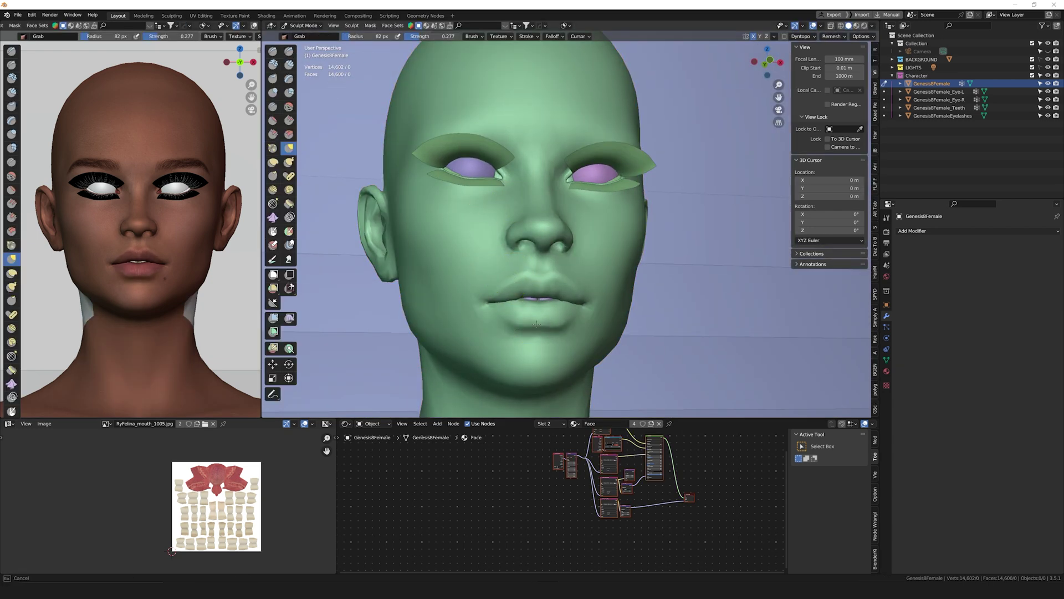
middle_click_drag(508, 304, 460, 299)
key("ctrl+Tab")
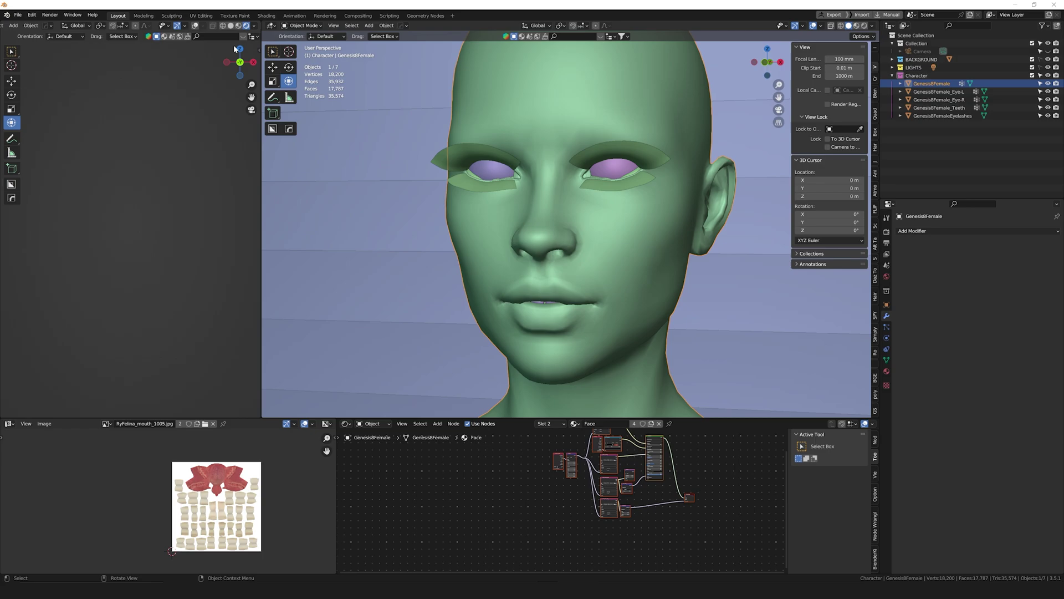
middle_click_drag(554, 260, 635, 243)
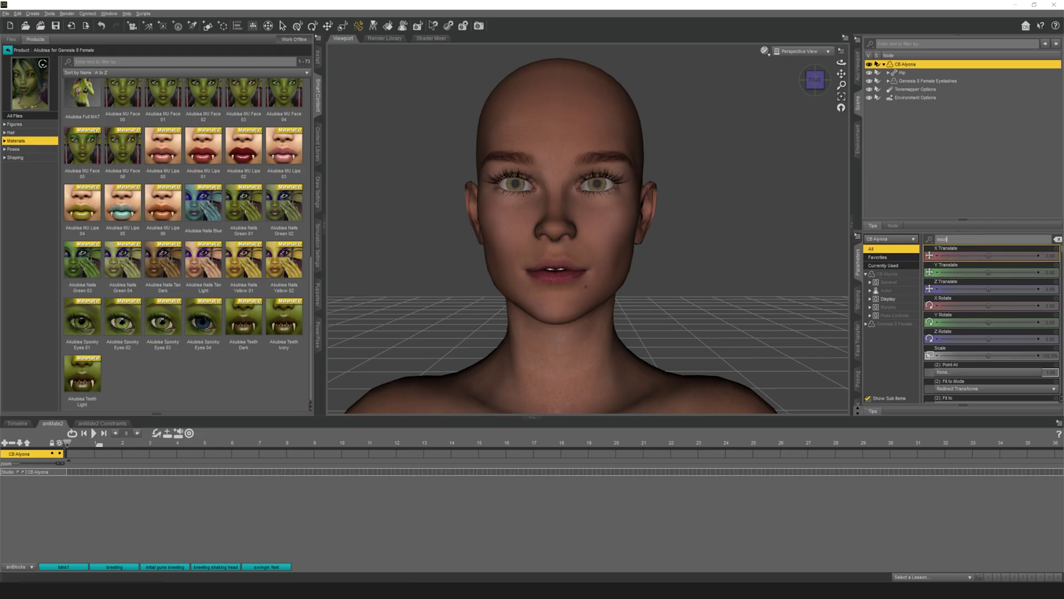
Step: Dial the mouth into a fanged smile and switch the viewport to NVIDIA Iray
left_click_drag(969, 300, 998, 300)
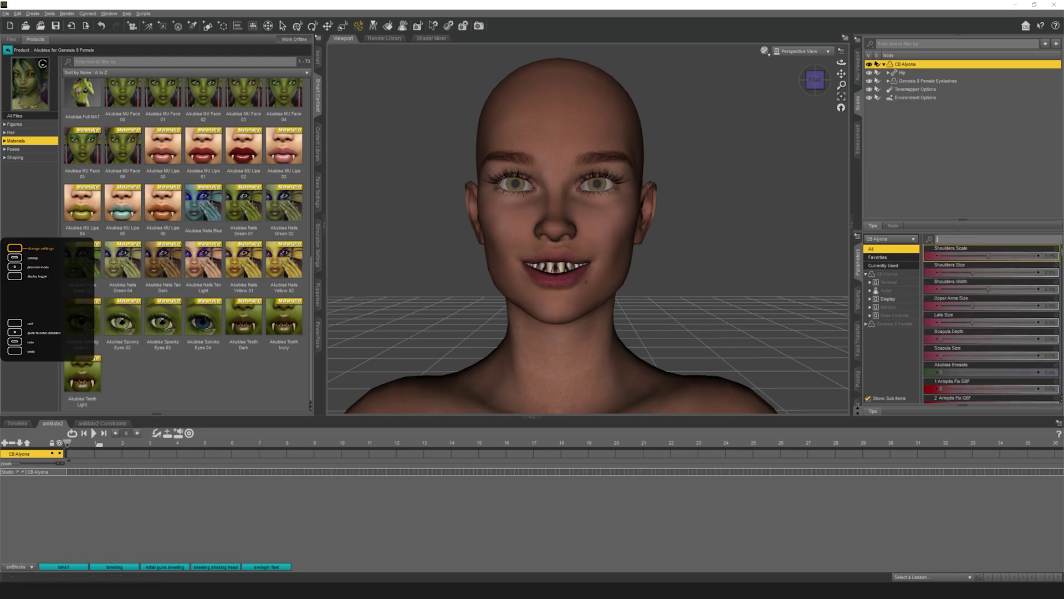
left_click(858, 300)
scroll(980, 295, "down", 3)
left_click(765, 51)
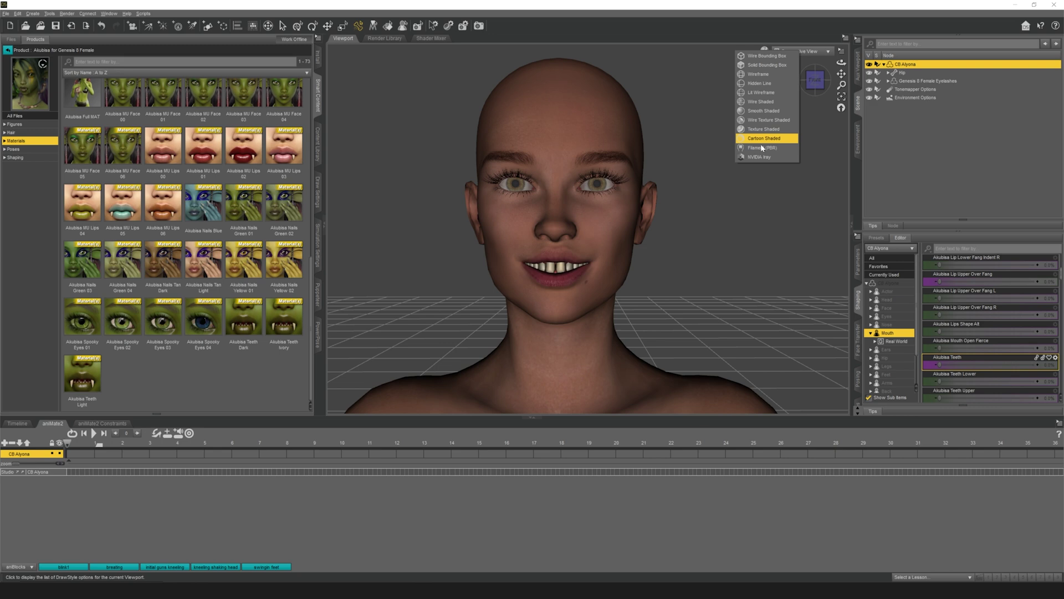
left_click(768, 136)
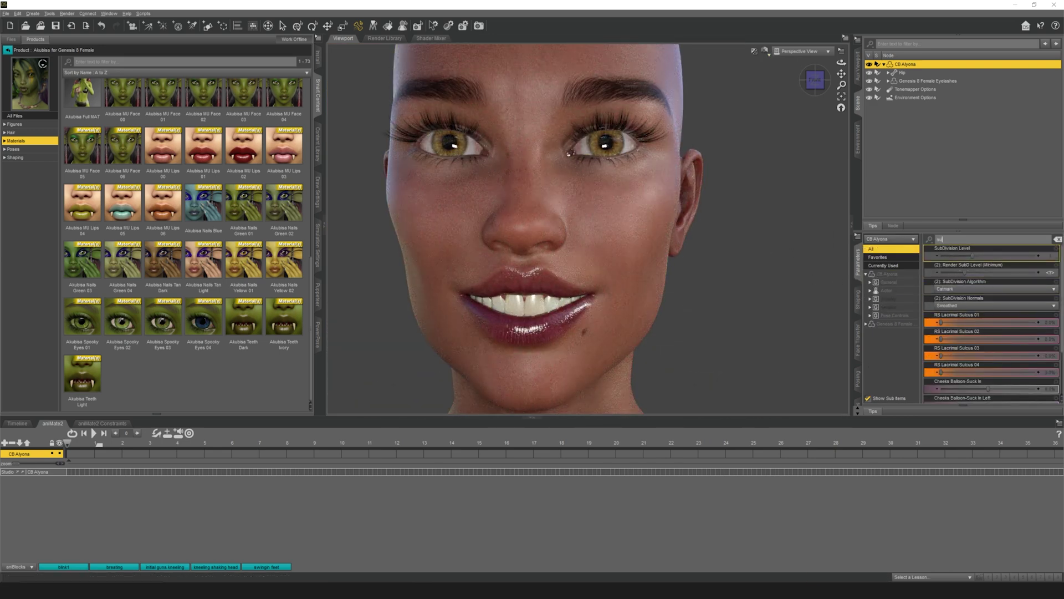
Step: Search properties for 'mouth' and confirm the NOV_character_01_subdv0 OBJ export file
key("BackSpace")
key("BackSpace")
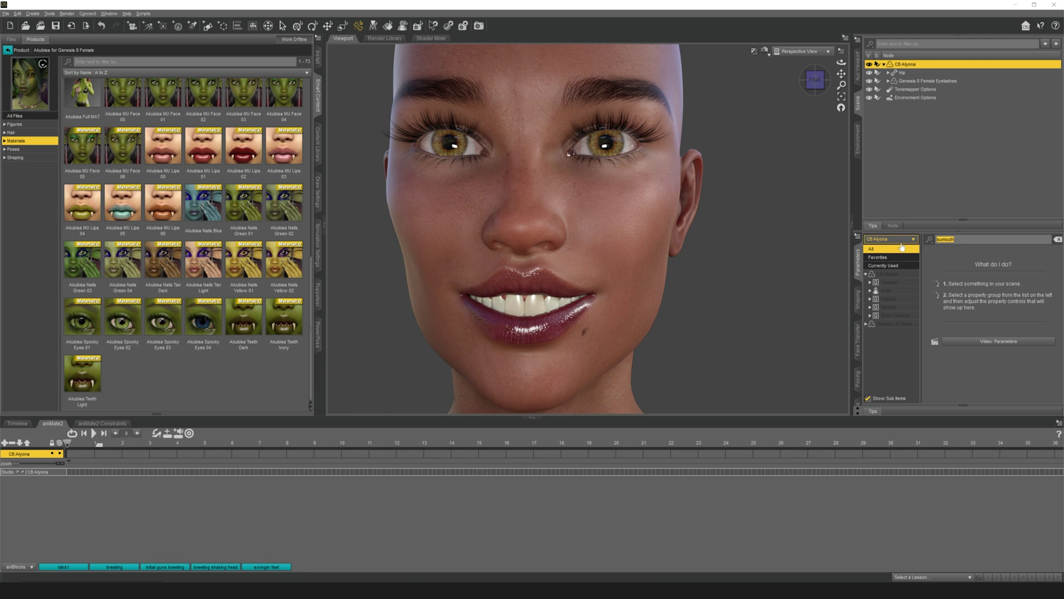
type("mouth")
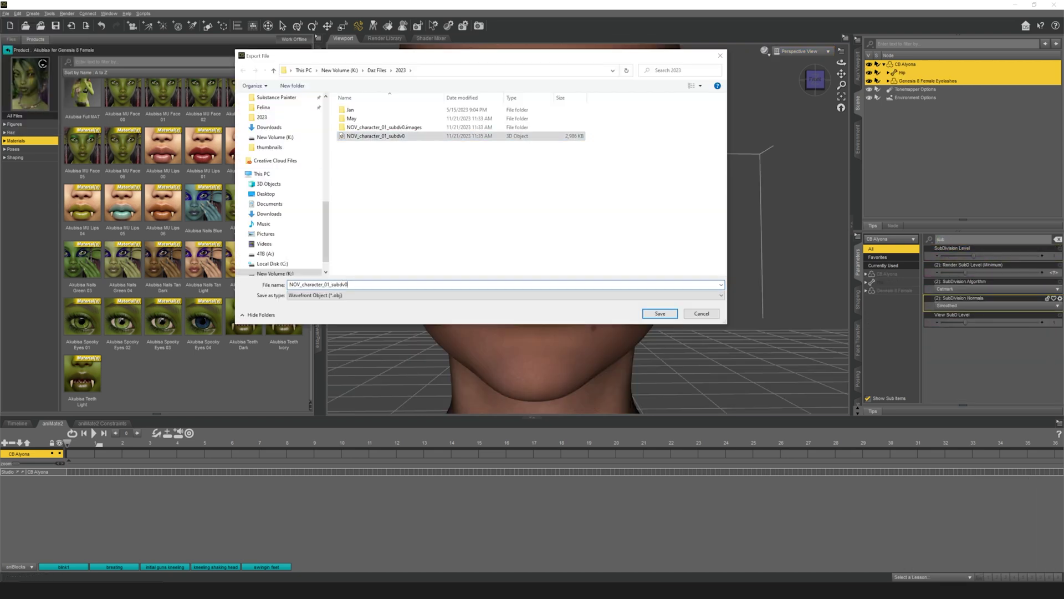
key("Return")
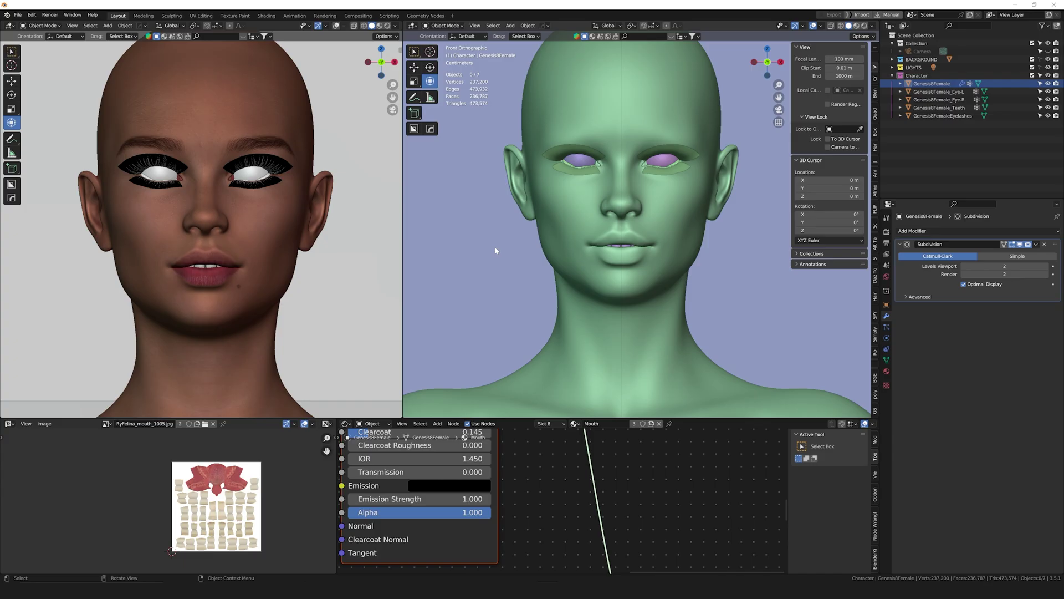
Step: Import the exported NOV_character_01_subdv0 Wavefront OBJ file
left_click(17, 15)
left_click(127, 244)
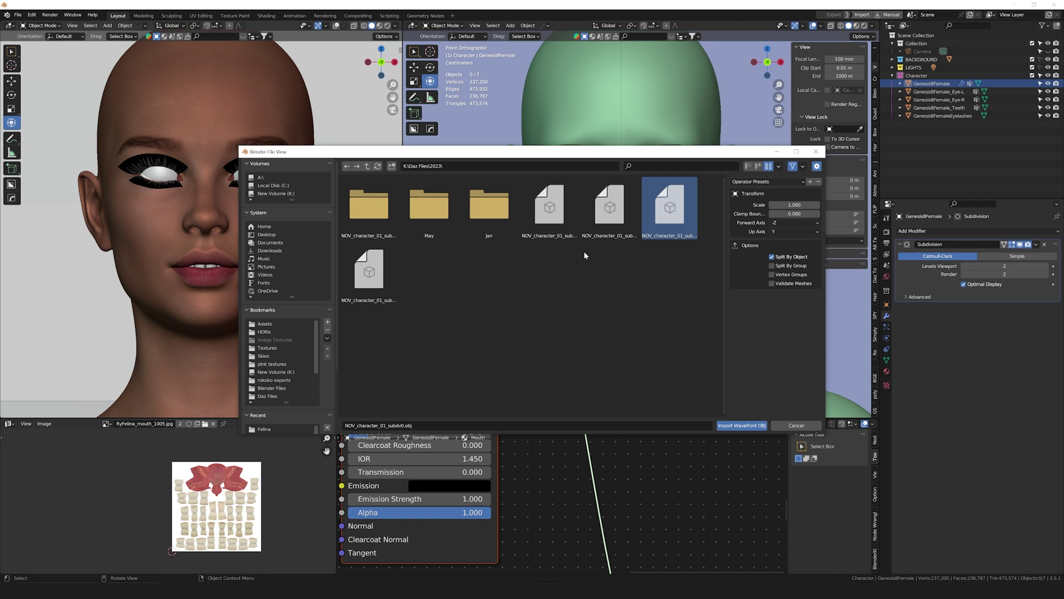
left_click(549, 208)
left_click(741, 425)
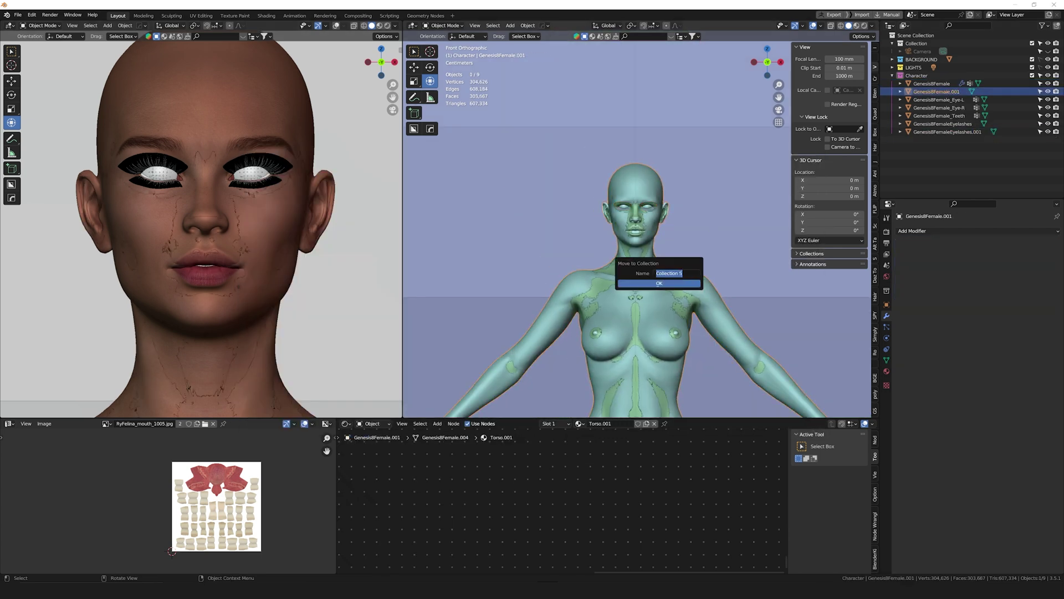
Step: Move the imported figure into a new 'new import' collection and hide the Character collection
type("new import")
key("Return")
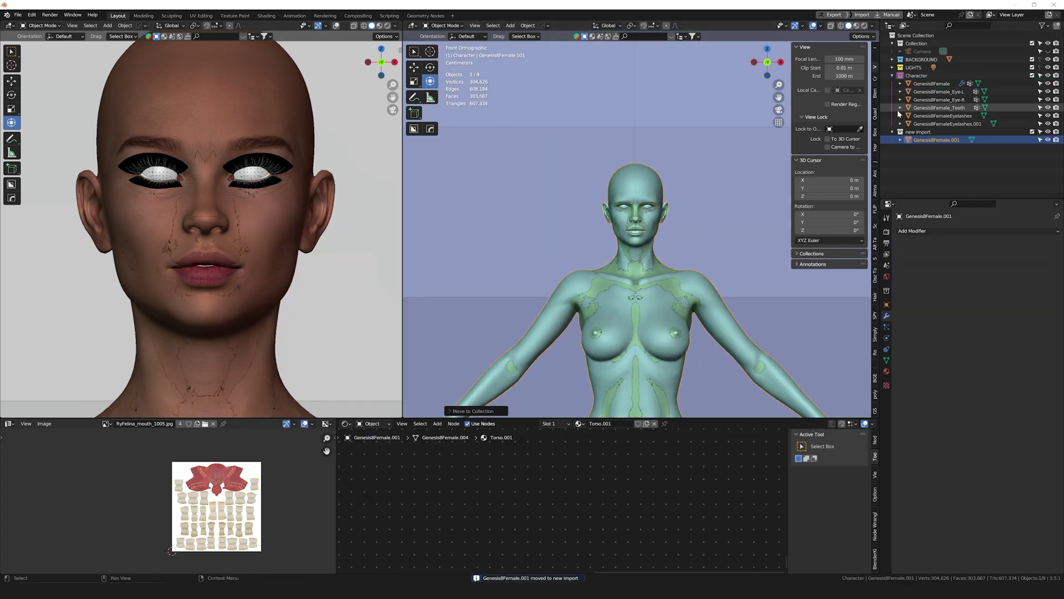
left_click(1047, 75)
key("KP_Decimal")
left_click(1047, 75)
left_click(1048, 75)
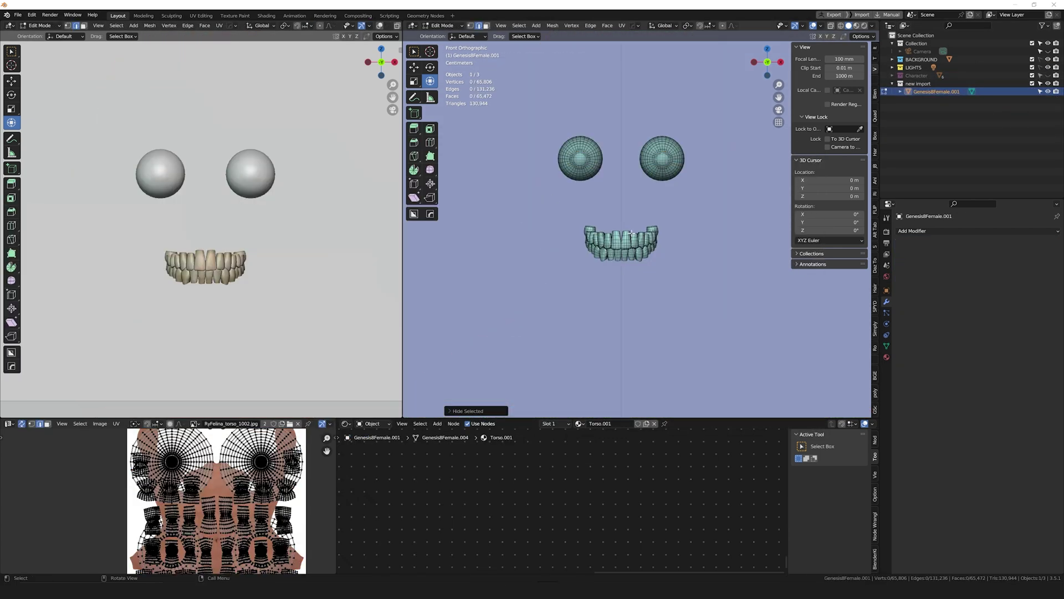
scroll(488, 188, "up", 3)
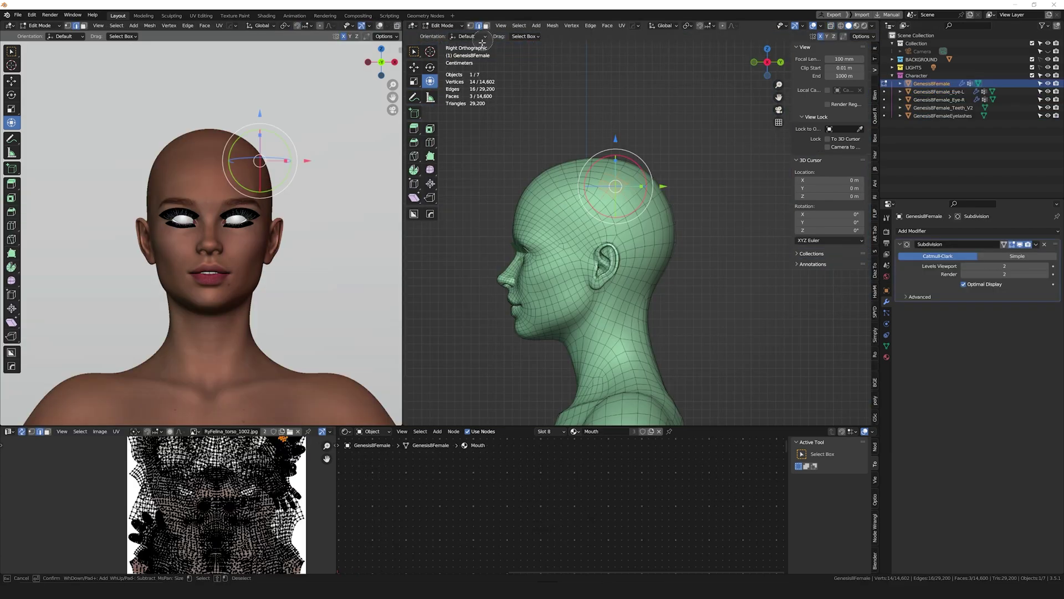
Step: Circle-select the crown faces of the scalp with X-ray turned on
scroll(593, 159, "up", 2)
left_click(593, 159)
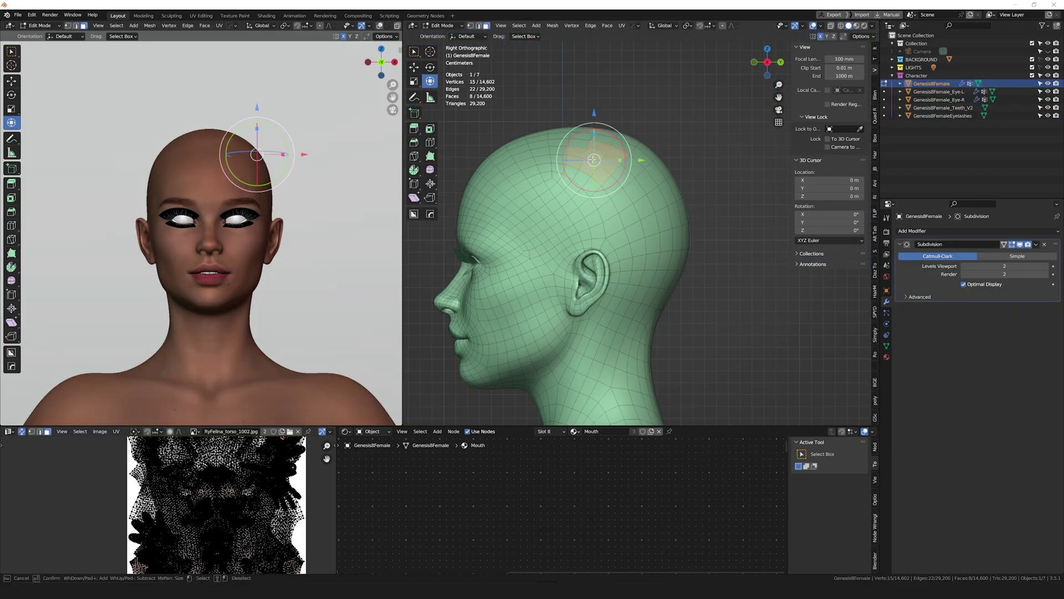
key("alt+z")
key("c")
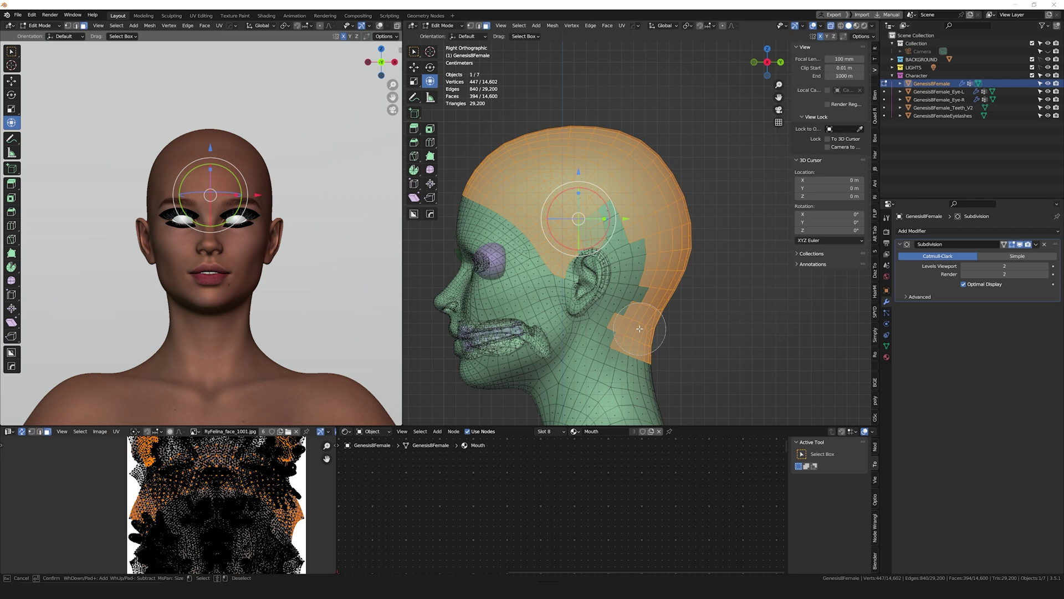
key("Escape")
scroll(600, 286, "up", 2)
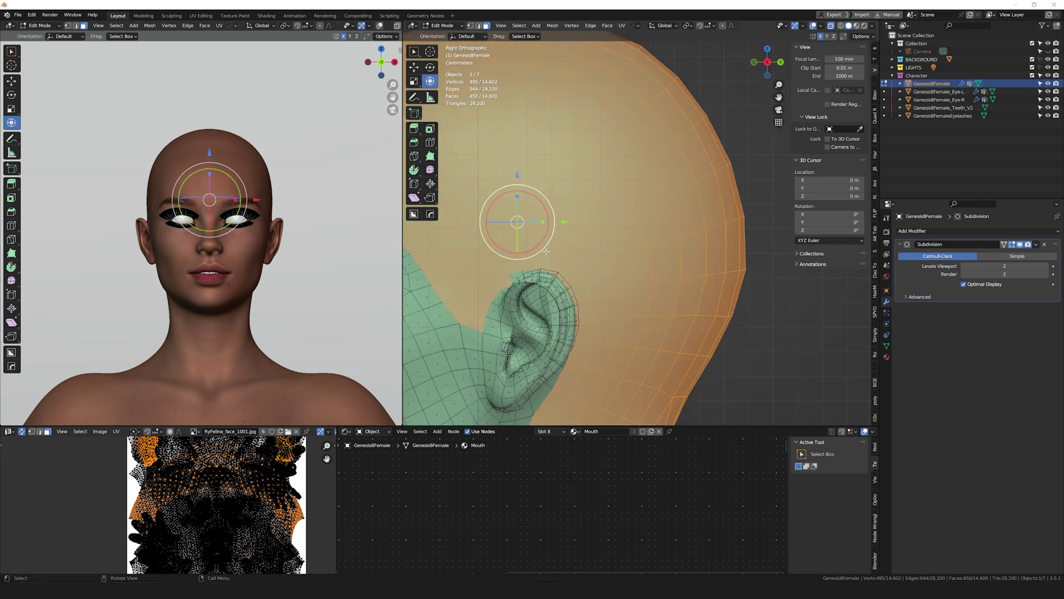
middle_click_drag(546, 251, 607, 277)
Step: Extend the scalp selection over the back of the head and along the hairline
key("c")
left_click(571, 260)
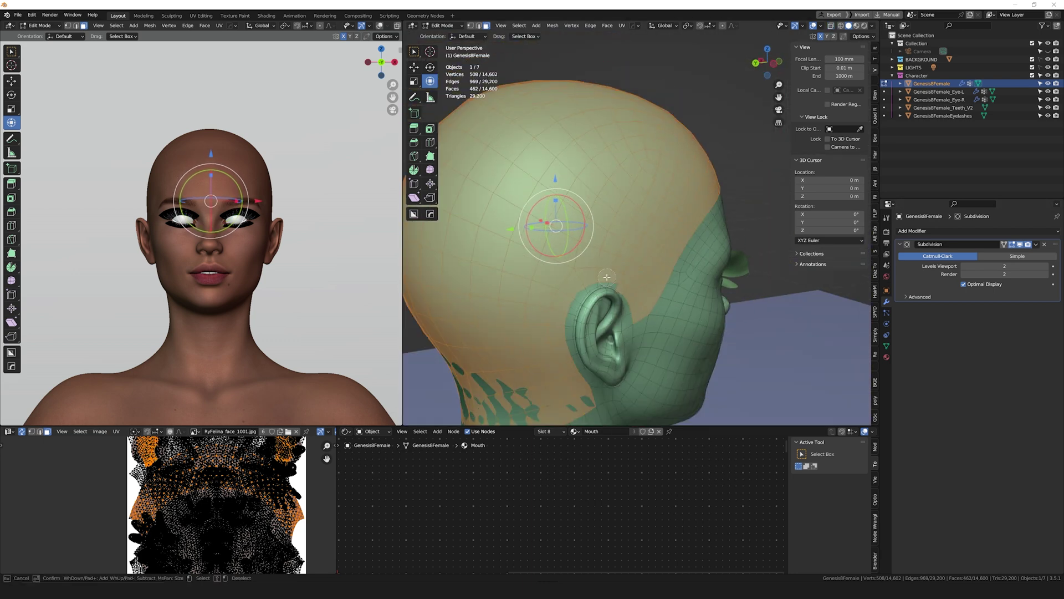
middle_click_drag(594, 382, 541, 268)
key("c")
left_click(541, 267)
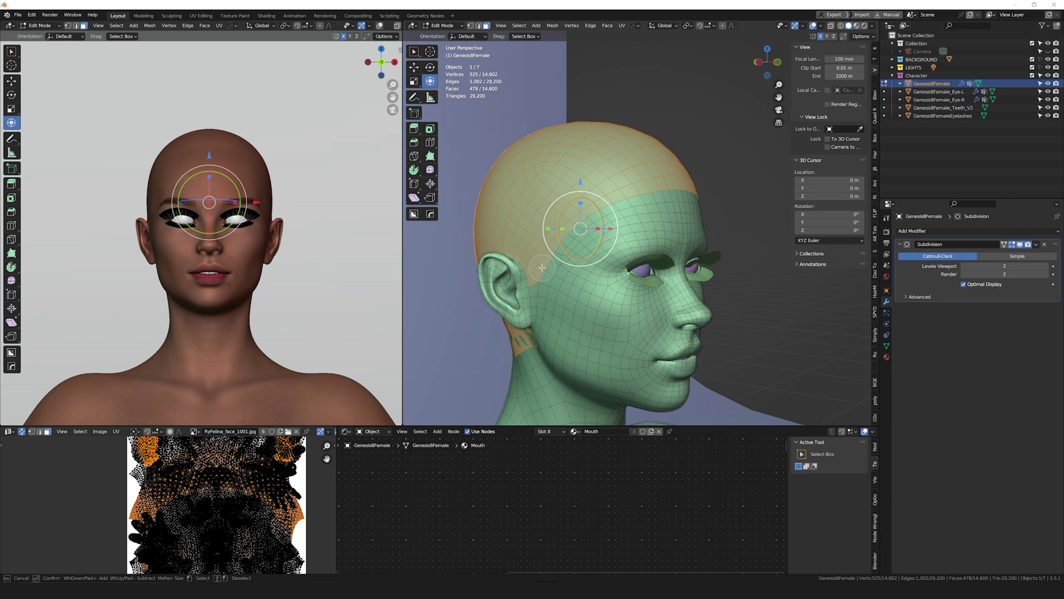
left_click(641, 189)
key("Escape")
middle_click_drag(640, 190, 582, 233)
Step: Assign the selected scalp faces to a new vertex group named Scalp
left_click(887, 346)
key("ctrl+s")
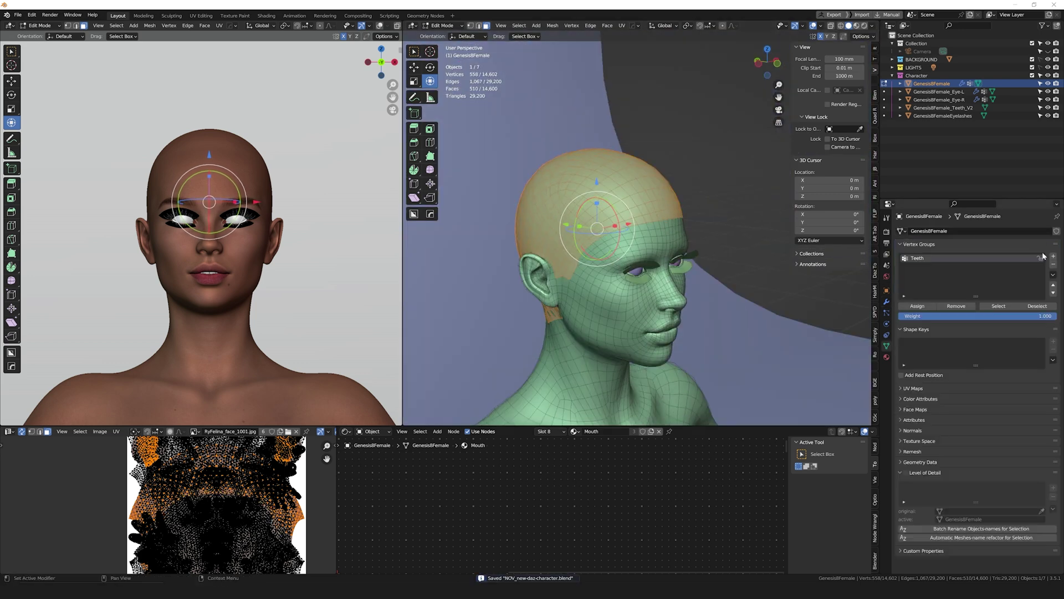
type("Scalp")
key("Return")
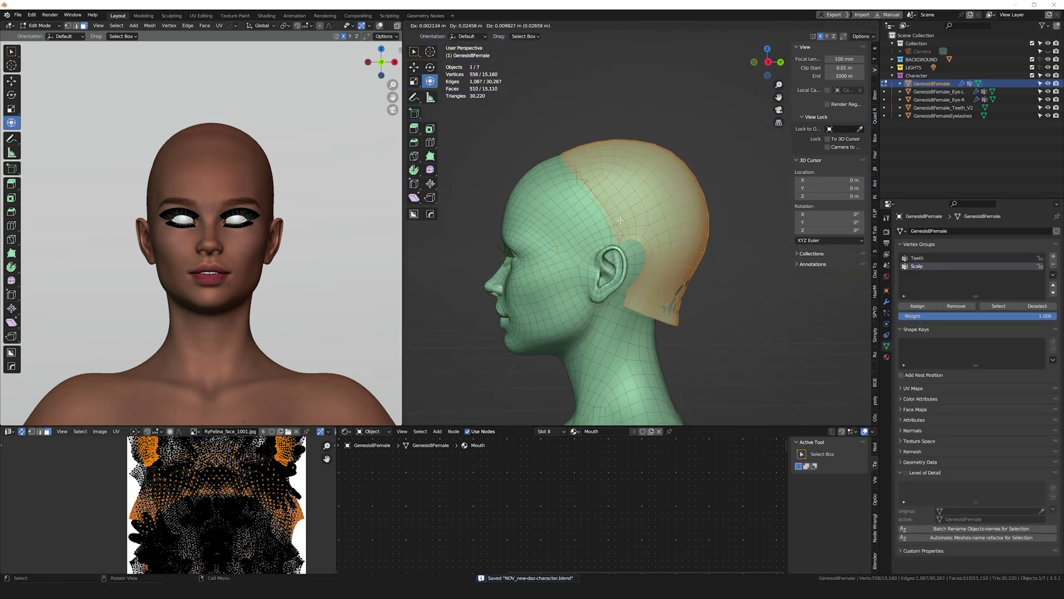
Step: Separate the scalp into its own object, GenesisFemale.001, and select it
key("Tab")
left_click(886, 357)
left_click(796, 253)
left_click(620, 211)
key("ctrl+s")
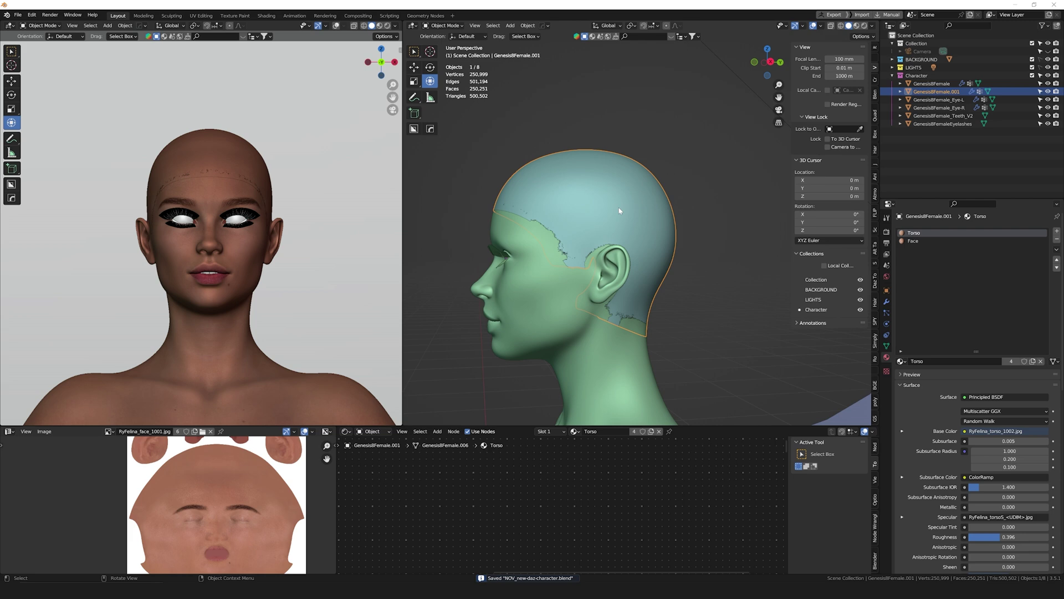
Step: Rename the separated scalp object to Genesis8Female_Scalp
type("Scalp")
key("Return")
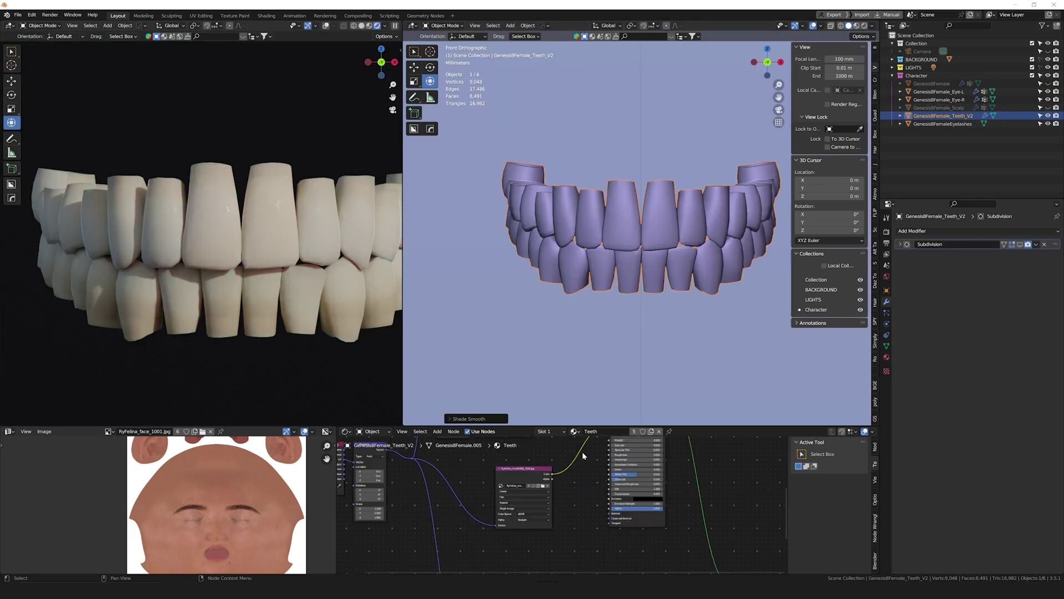
scroll(585, 506, "up", 5)
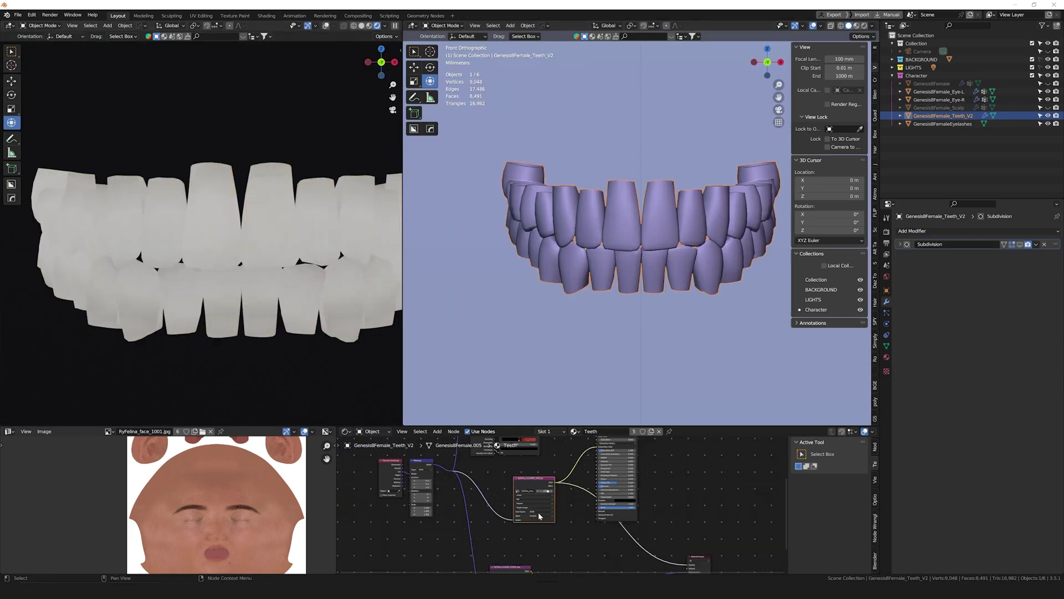
scroll(585, 505, "up", 3)
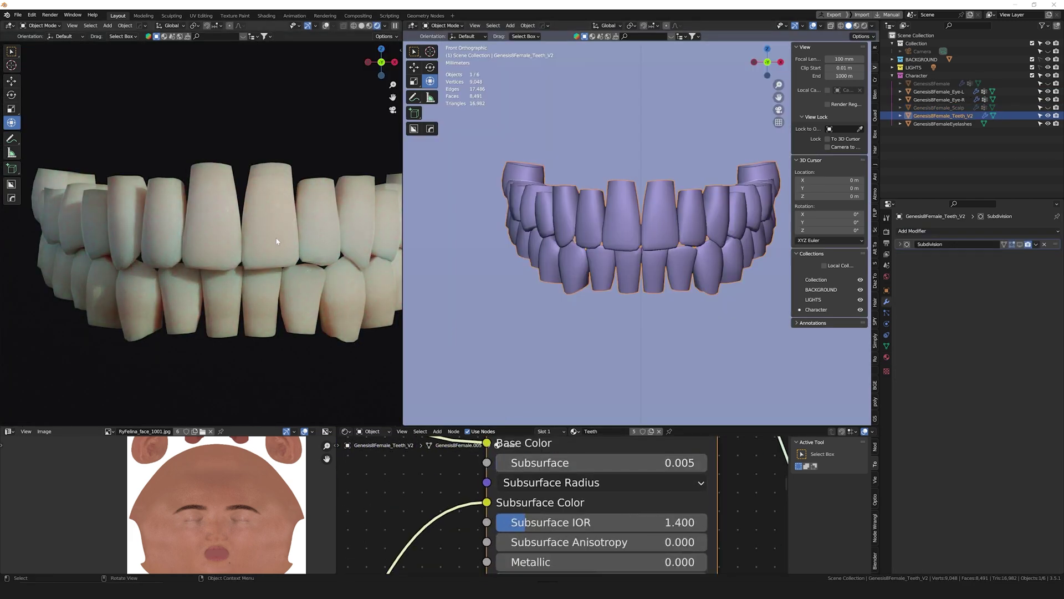
scroll(571, 497, "down", 5)
Step: In the teeth shader, set the Mix node blend mode to Add and pick a light B colour
key("shift+a")
scroll(552, 475, "up", 3)
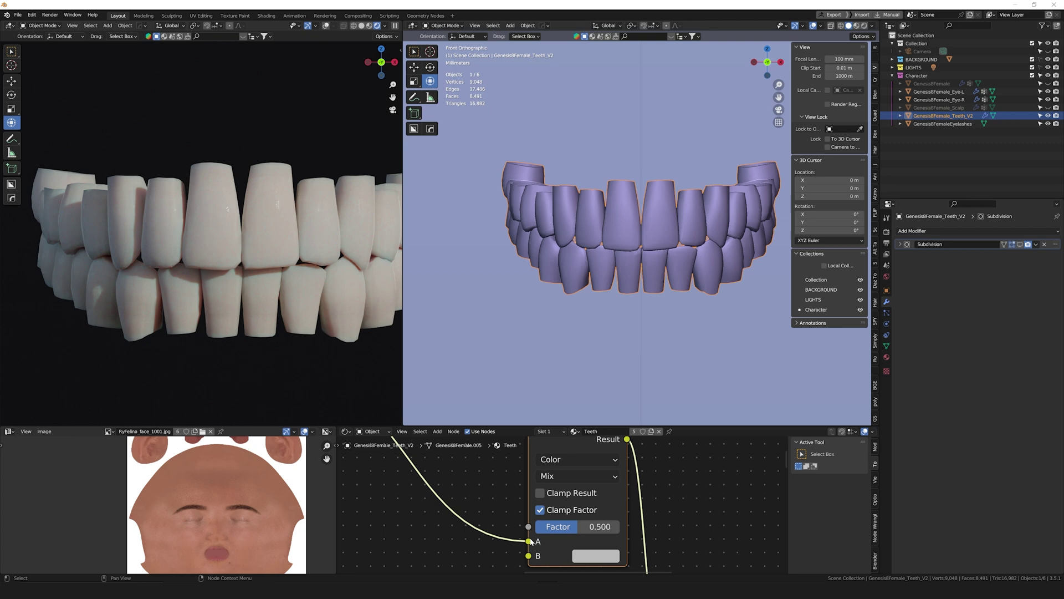
left_click(554, 480)
left_click(576, 349)
scroll(582, 499, "up", 1)
left_click(582, 525)
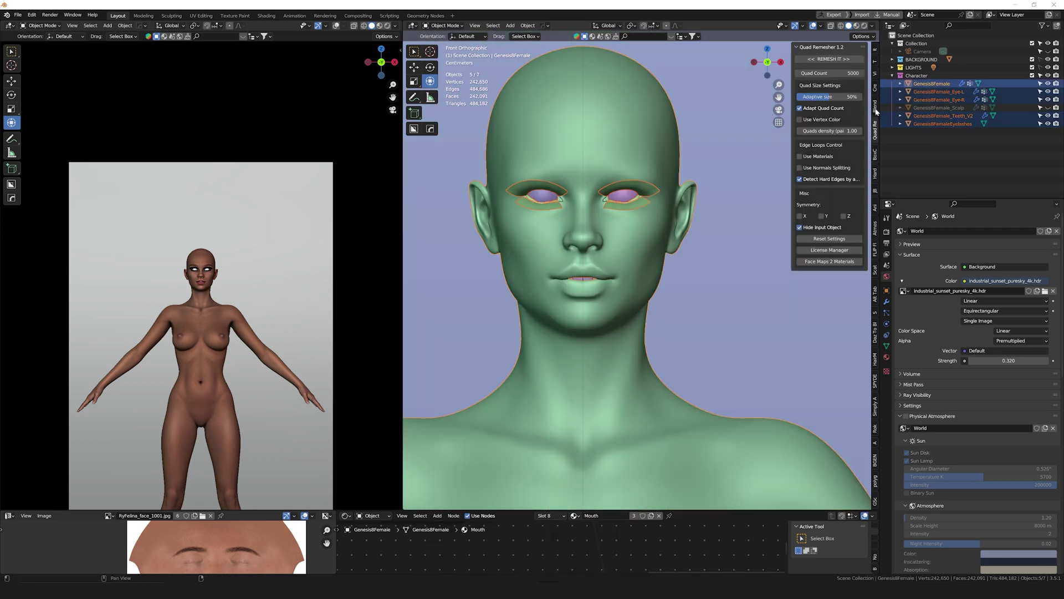
Step: Open the Auto-Rig Pro settings and begin placing the facial rig markers
left_click(874, 115)
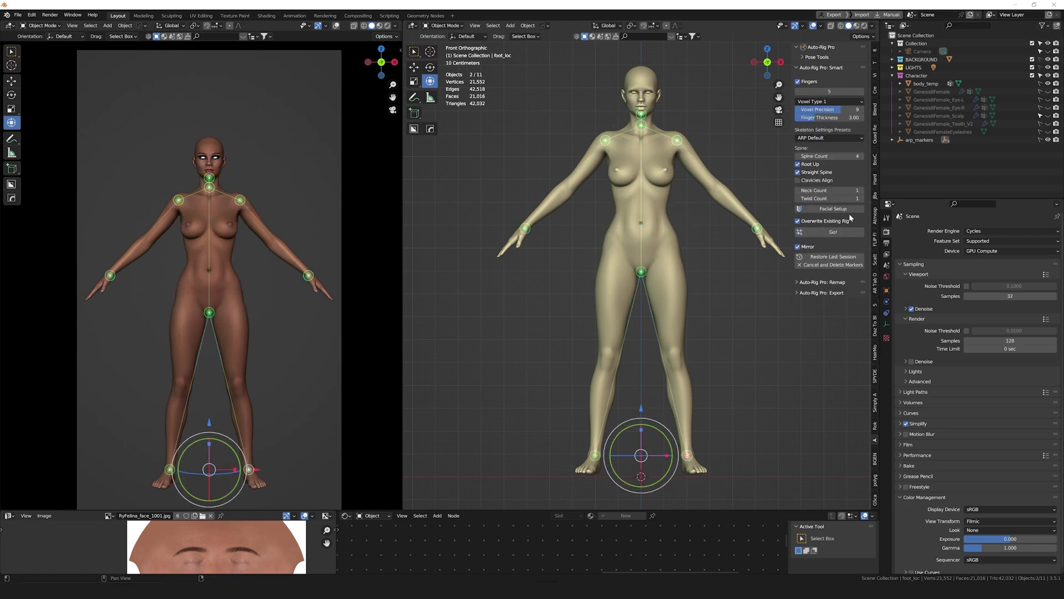
left_click(849, 211)
key("ctrl+s")
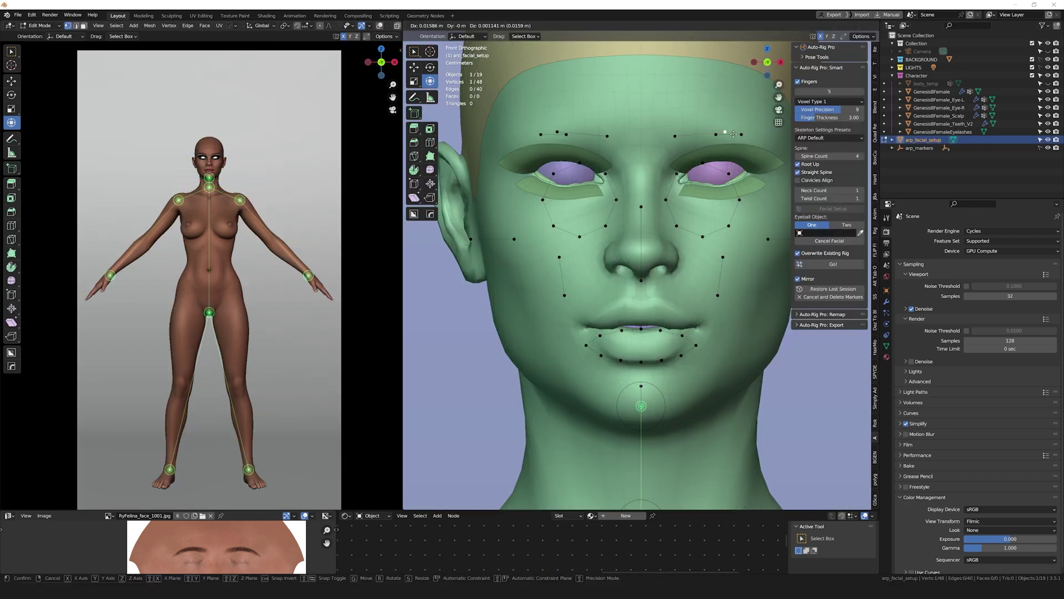
scroll(734, 134, "down", 2, "ctrl")
scroll(698, 129, "up", 1)
Step: Move the eyebrow, cheek and lower-lip markers into place on the textured face
left_click(857, 26)
key("g")
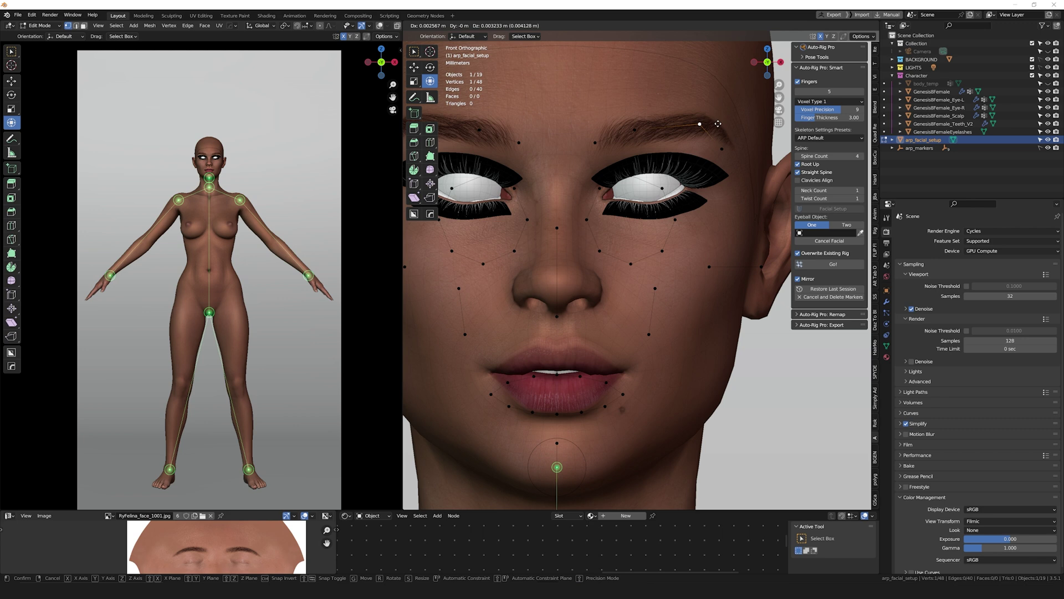
scroll(693, 205, "down", 1)
left_click(742, 268)
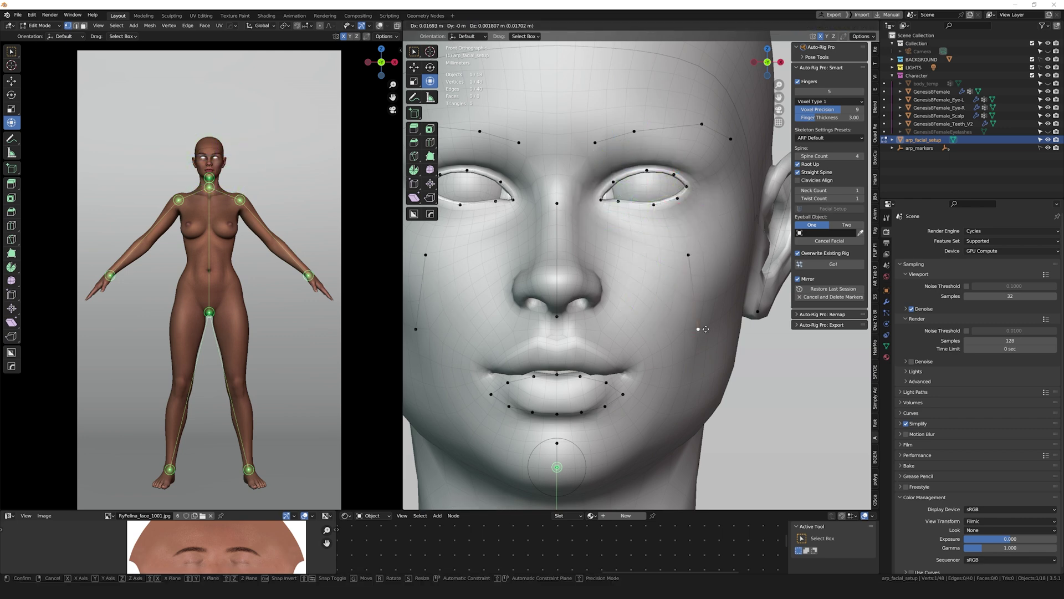
left_click(570, 494)
left_click_drag(482, 375, 615, 409)
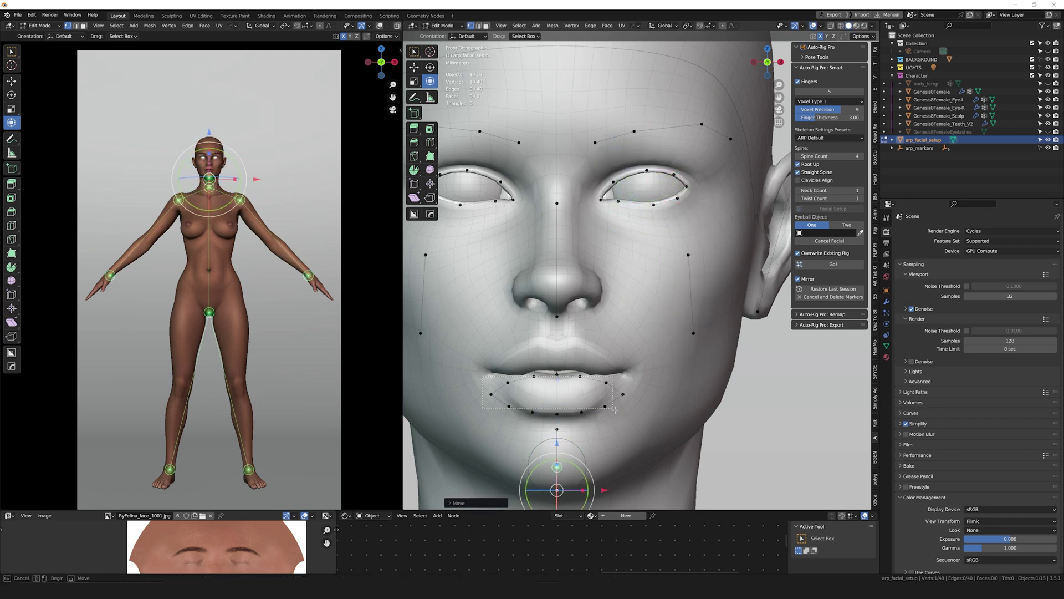
scroll(535, 355, "down", 4)
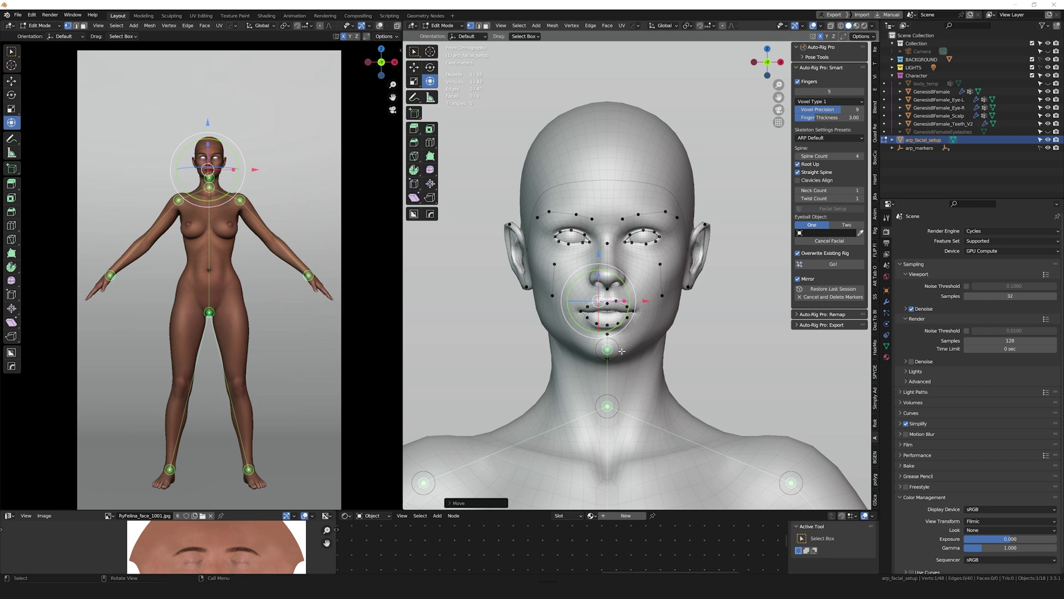
Step: Set Eyeball Object to Two and pick Eye-L and Eye-R as the eyeballs
left_click(847, 225)
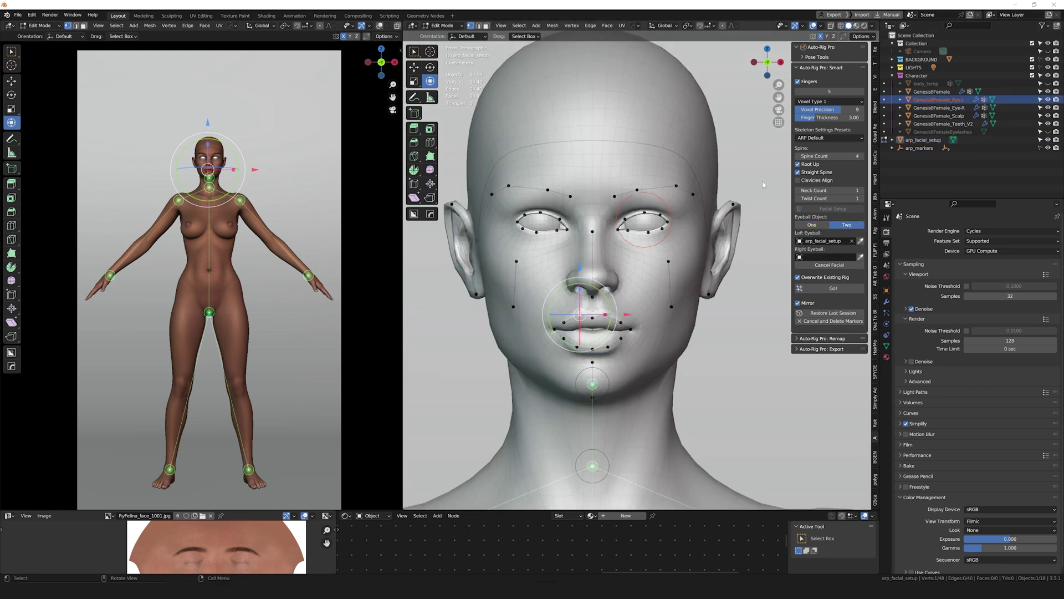
left_click(647, 231)
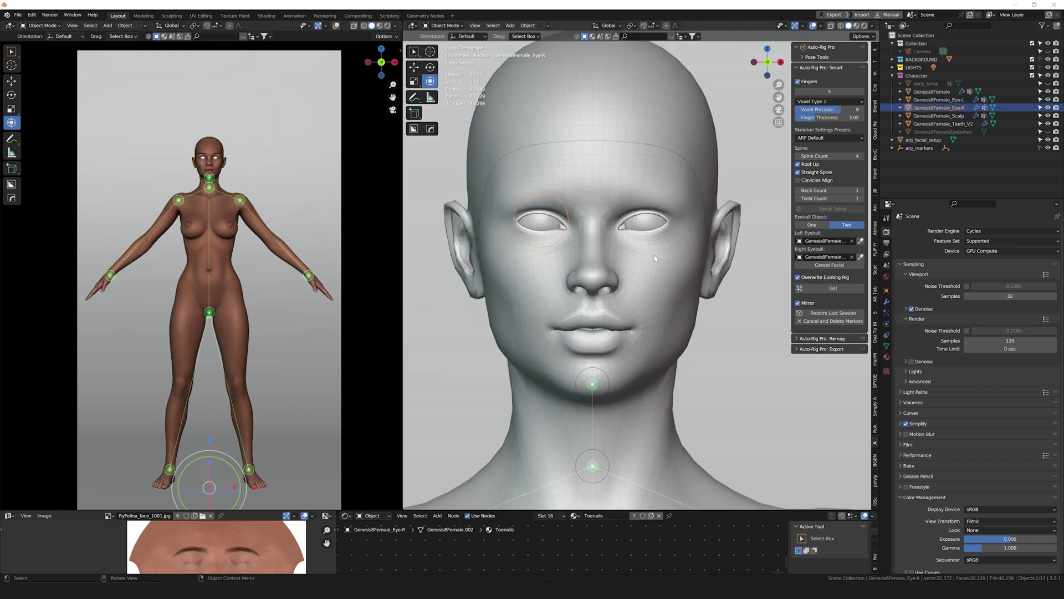
key("ctrl+s")
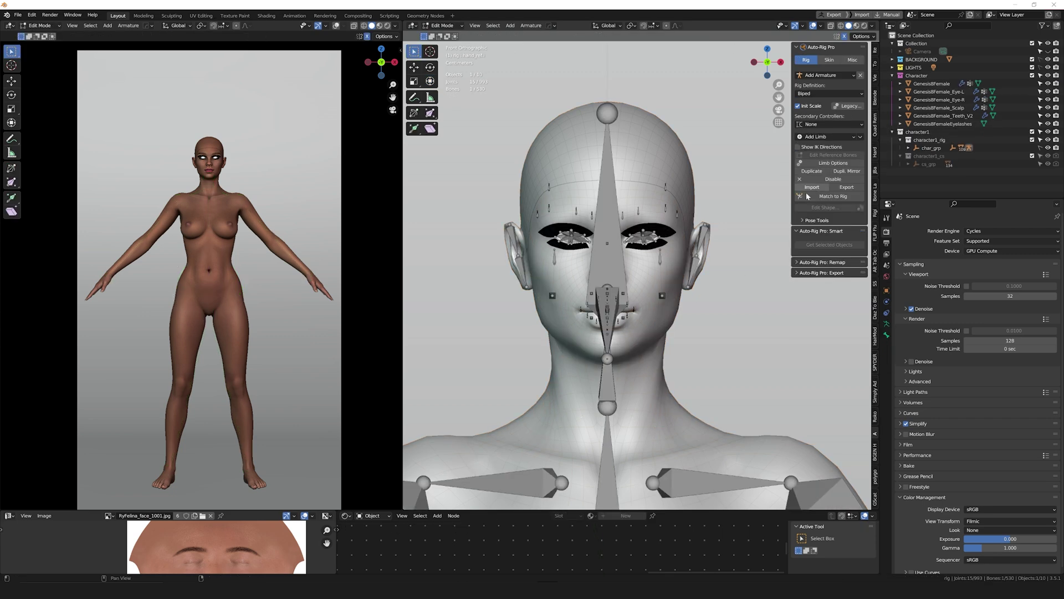
Step: Move the reference skeleton's wrist, knee and toe joints onto the body, checking the leg from the side
scroll(653, 269, "down", 5)
scroll(744, 226, "up", 8)
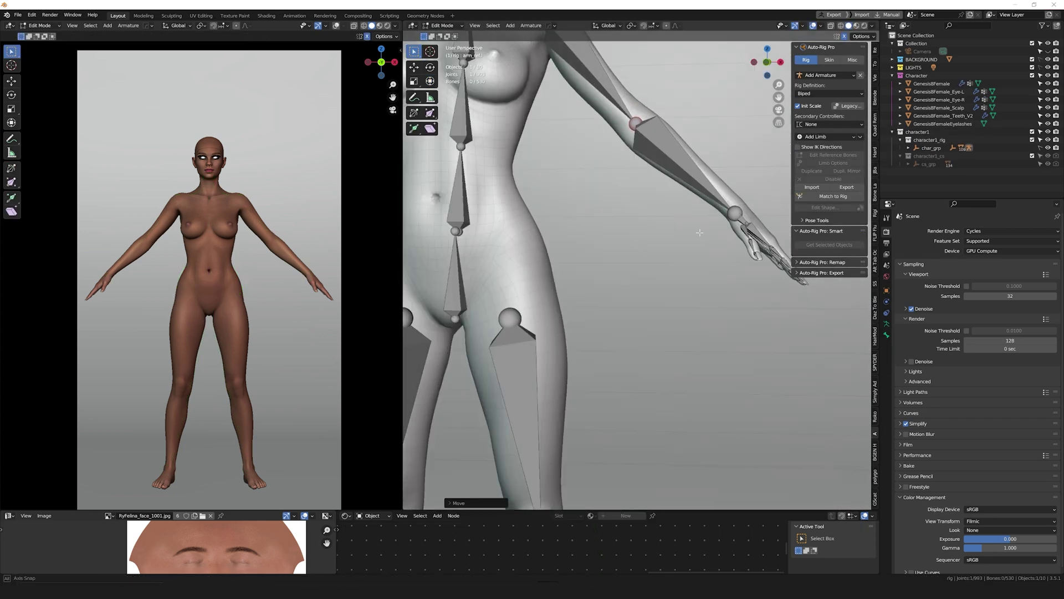
left_click(735, 216)
scroll(745, 226, "down", 6)
key("KP_3")
scroll(565, 410, "up", 6)
left_click(516, 144)
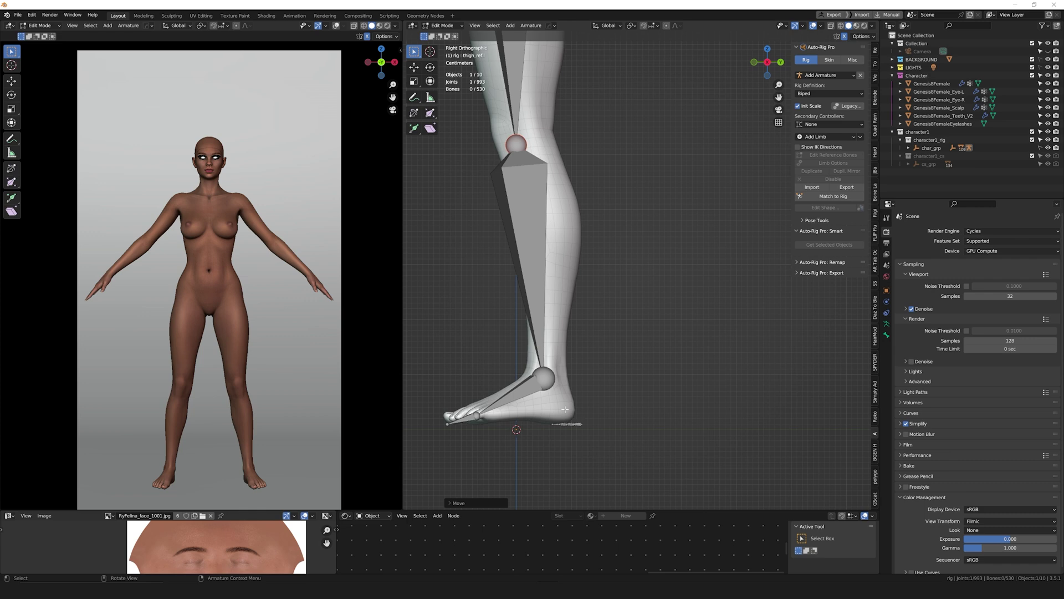
left_click(449, 430)
middle_click_drag(499, 388, 577, 344)
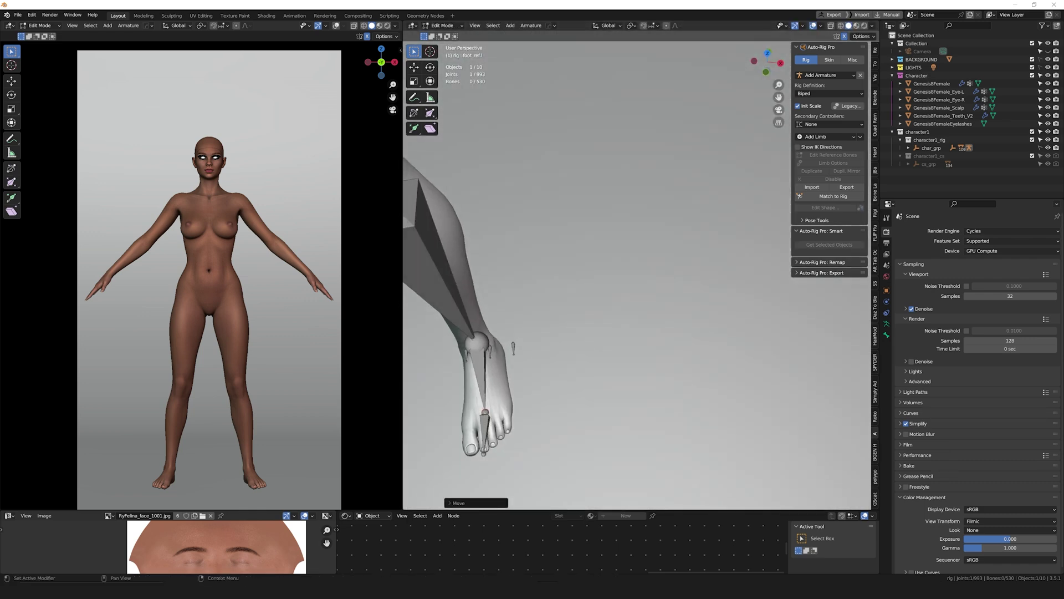
left_click_drag(779, 97, 781, 98)
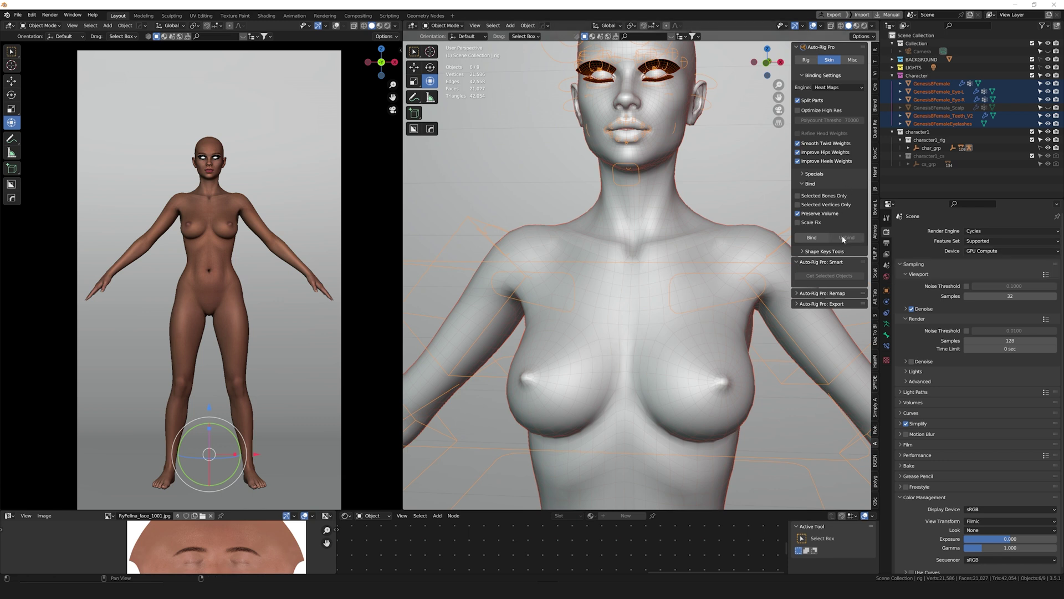
Step: Review the special binding options, then bind the body, eye, teeth and eyelash meshes to the rig
left_click(817, 174)
left_click(817, 173)
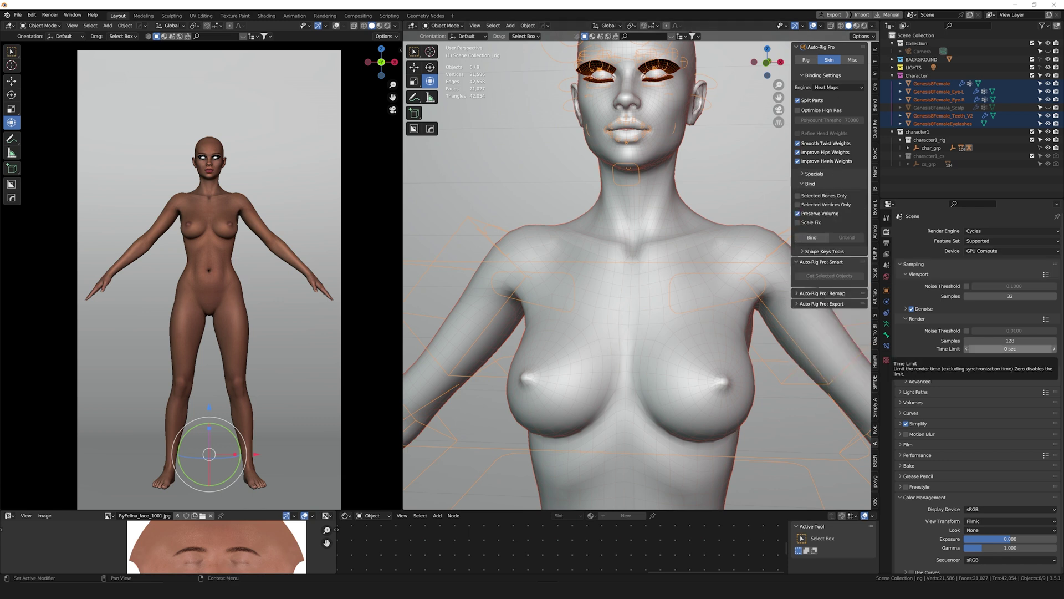
left_click(812, 237)
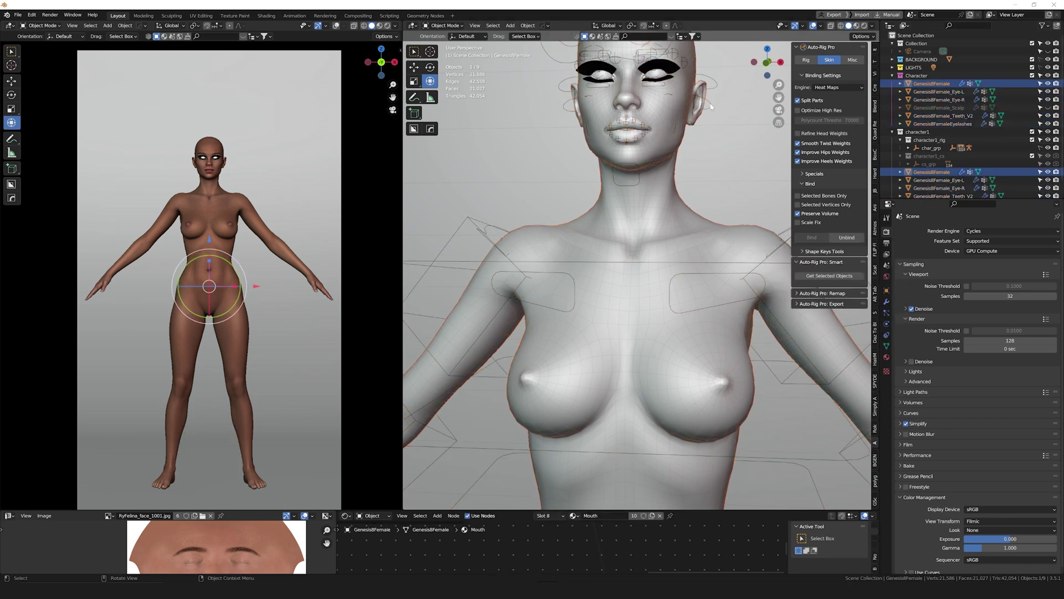
Step: Confirm the bind, replacing existing vertex groups, and switch to the Blur brush
left_click(680, 95)
middle_click_drag(773, 86, 754, 205, "shift")
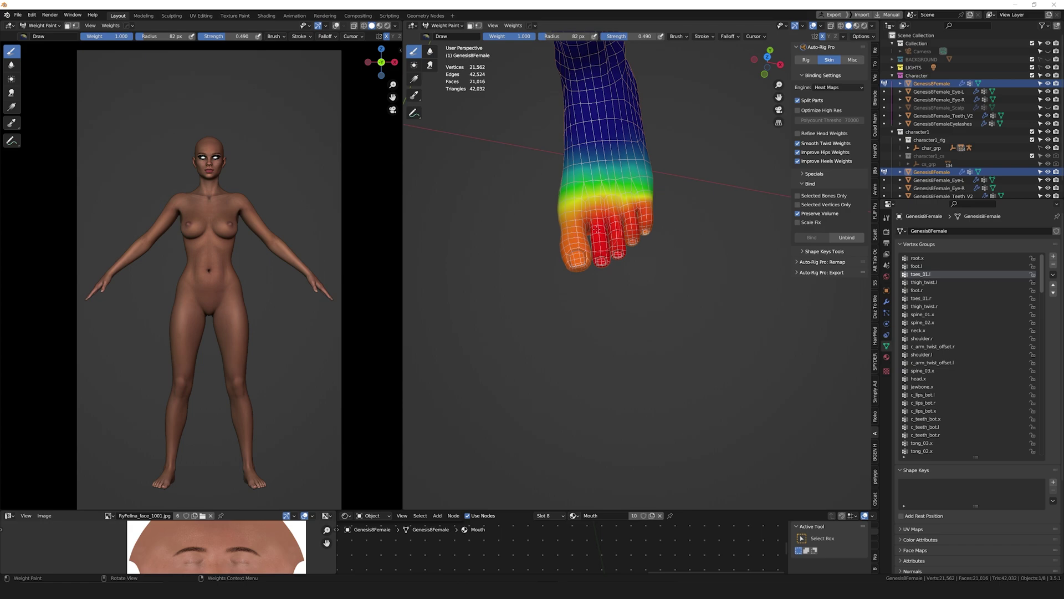
mouse_move(610, 167)
middle_mouse_down()
mouse_move(554, 145)
mouse_move(610, 177)
middle_mouse_up()
left_click(430, 51)
mouse_move(637, 138)
middle_mouse_down()
mouse_move(660, 83)
mouse_move(608, 209)
middle_mouse_up()
Step: Review the foot, foot.r, spine, neck and shoulder.r weights, then save
left_click(924, 282)
scroll(608, 209, "up", 3)
left_click(917, 290)
scroll(672, 476, "down", 3)
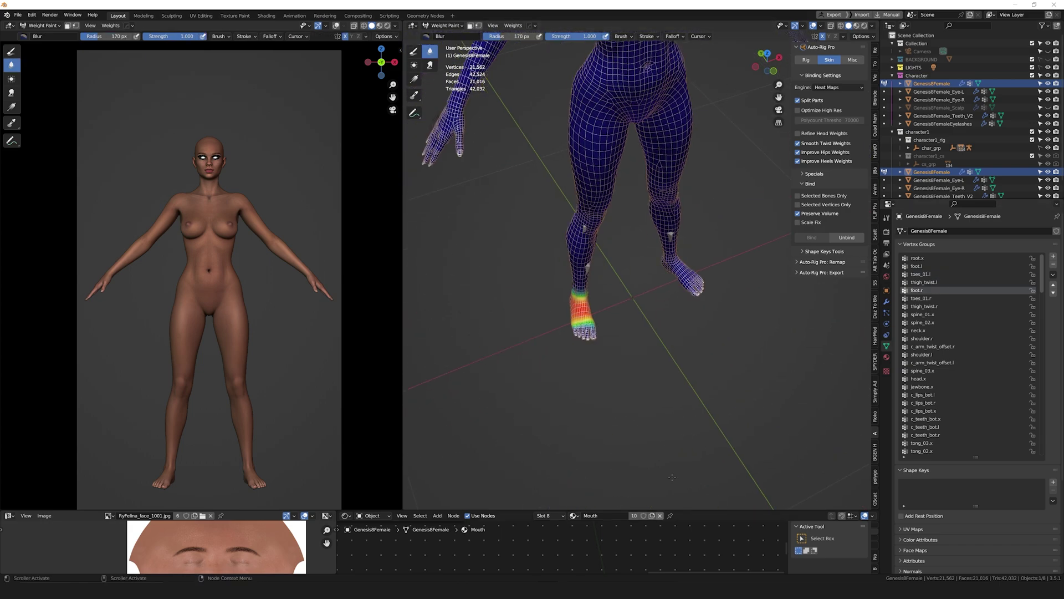
scroll(672, 476, "down", 3)
left_click(922, 314)
left_click(919, 331)
left_click(922, 338)
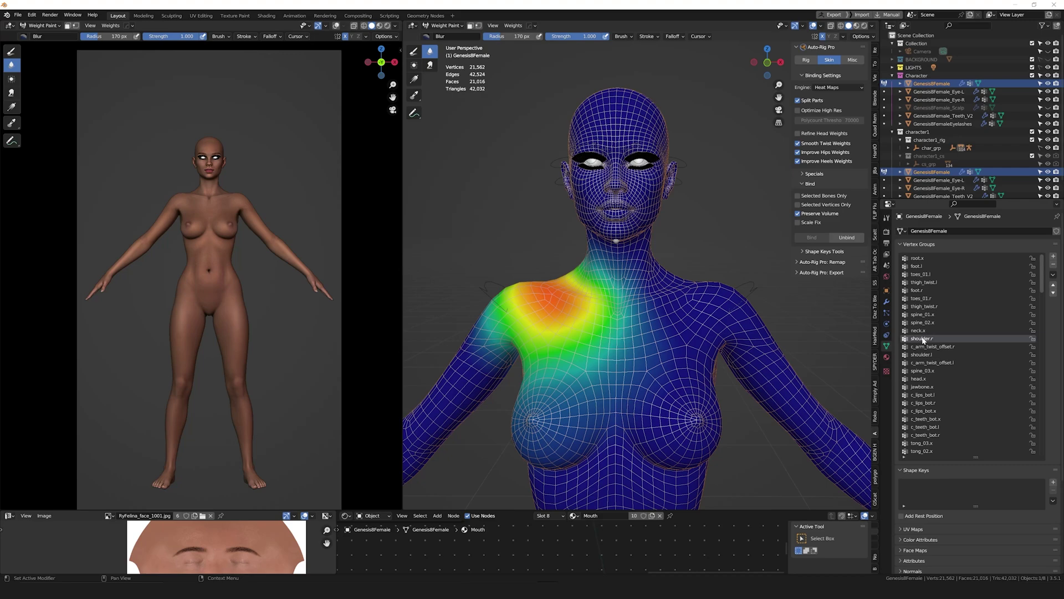
scroll(535, 221, "down", 2)
middle_click_drag(535, 221, 588, 233)
scroll(588, 233, "up", 2)
key("ctrl+s")
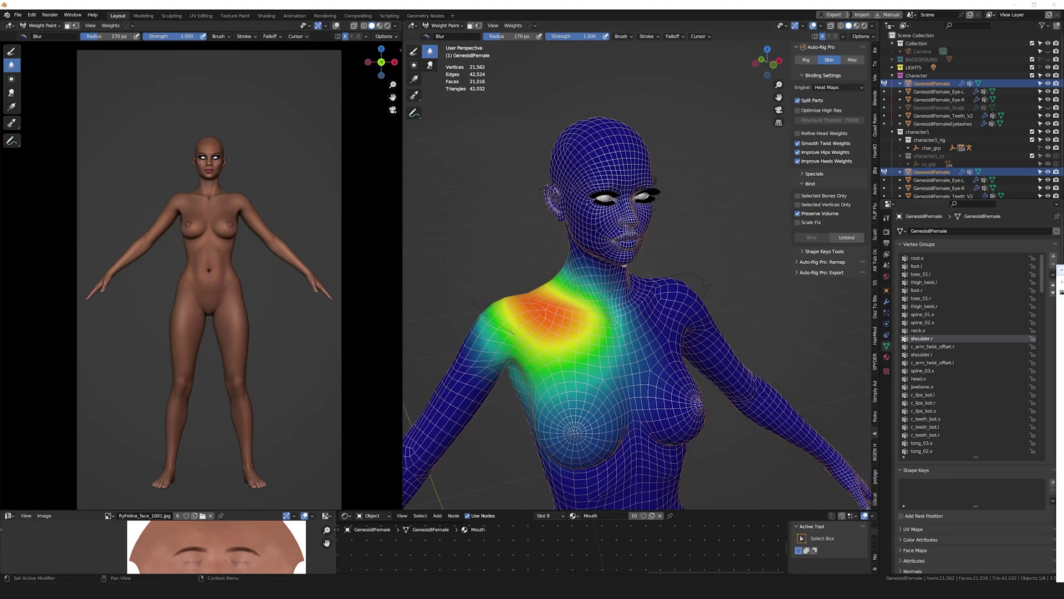
Step: With the Draw brush, review c_arm_twist_offset.r, spine_03.x, head.x and jawbone.x weights
left_click(413, 51)
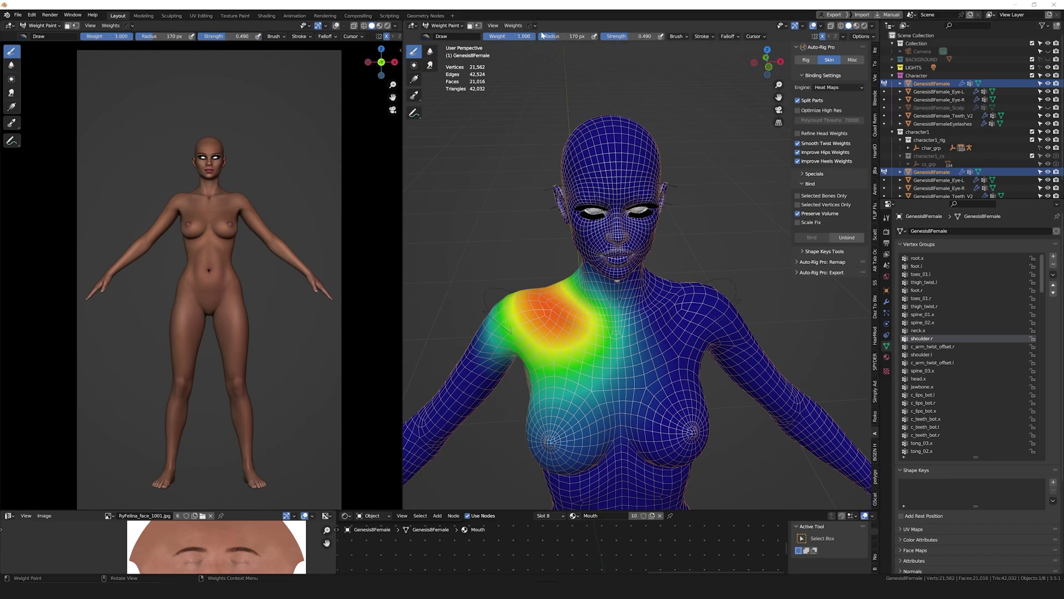
middle_click_drag(720, 333, 816, 355)
left_click(933, 347)
left_click(923, 370)
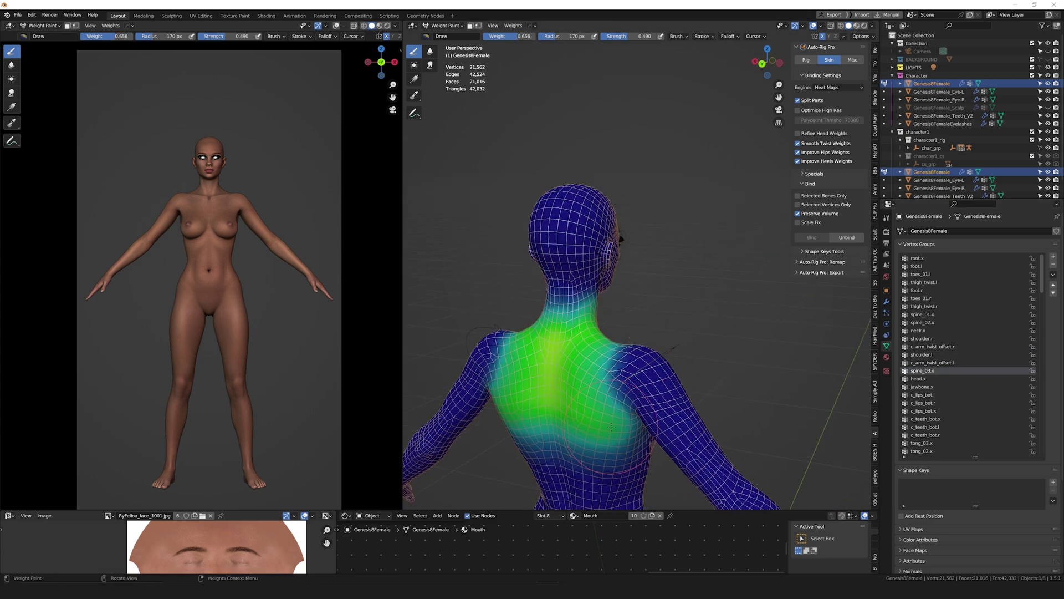
left_click(965, 379)
left_click(965, 386)
middle_click_drag(776, 333, 541, 305)
Step: Smooth the jawline weights, check c_lips_bot.r and c_teeth_bot.r, then switch to the teeth object
key("shift+space")
key("b")
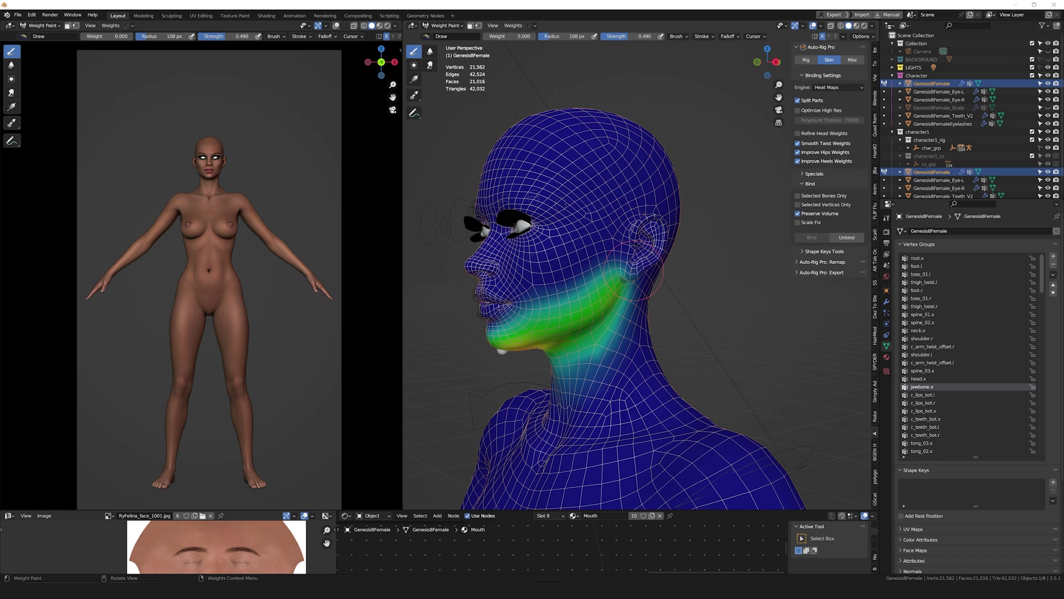
middle_click_drag(634, 271, 776, 261)
middle_click_drag(655, 245, 476, 244)
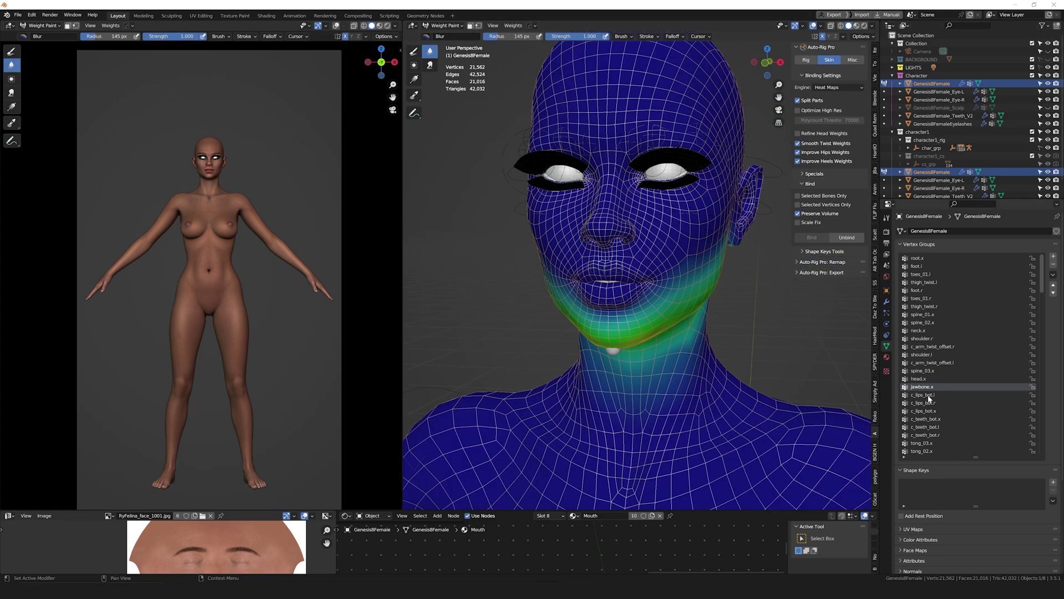
left_click(923, 403)
left_click(953, 433)
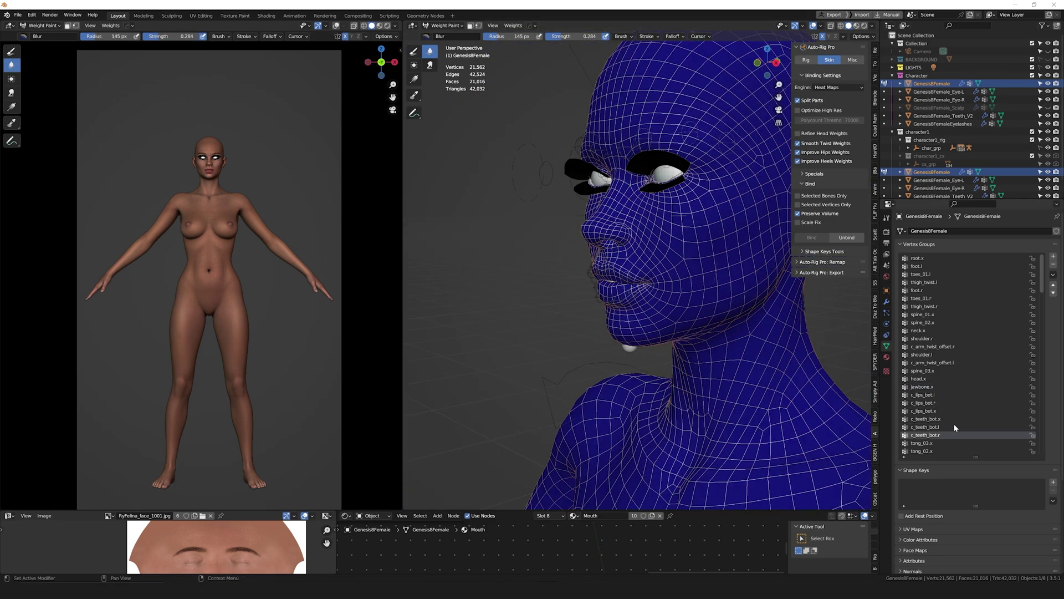
key("alt+q")
Step: Isolate the teeth in local view and inspect them from the front
key("KP_Divide")
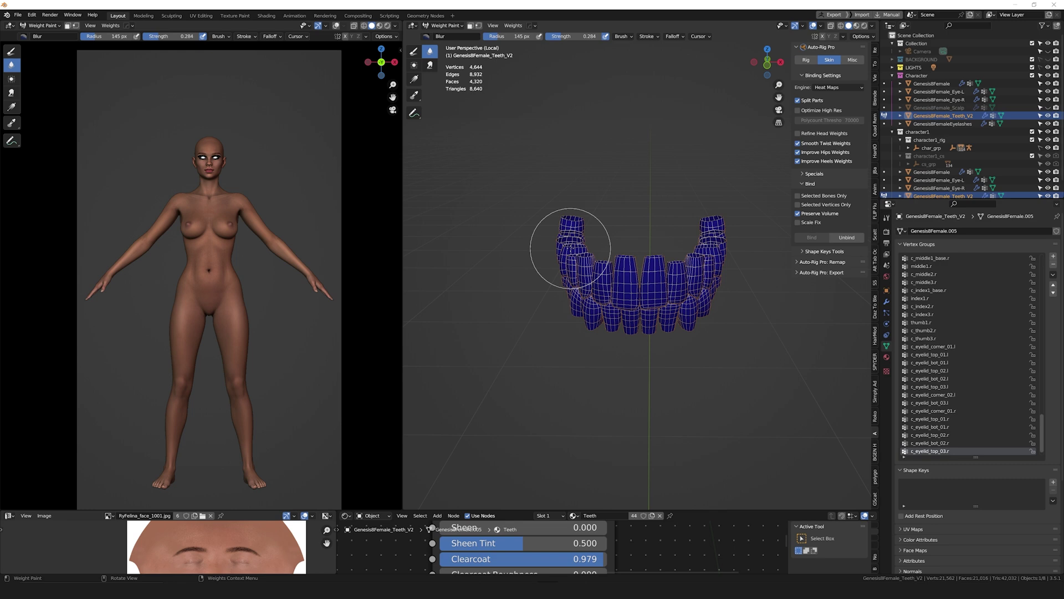
scroll(946, 380, "up", 2)
scroll(945, 380, "up", 5)
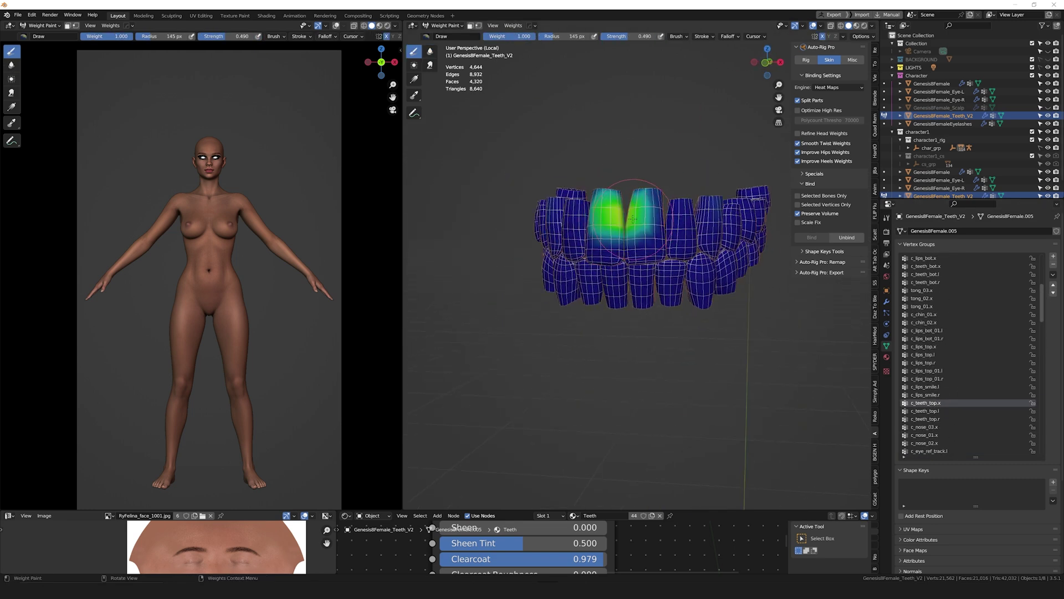
mouse_move(643, 228)
middle_mouse_down()
mouse_move(604, 239)
mouse_move(566, 219)
mouse_move(676, 298)
mouse_move(609, 233)
mouse_move(490, 153)
mouse_move(509, 227)
mouse_move(533, 244)
middle_mouse_up()
scroll(566, 219, "up", 3)
scroll(565, 220, "down", 2)
scroll(677, 298, "up", 2)
scroll(533, 244, "down", 5)
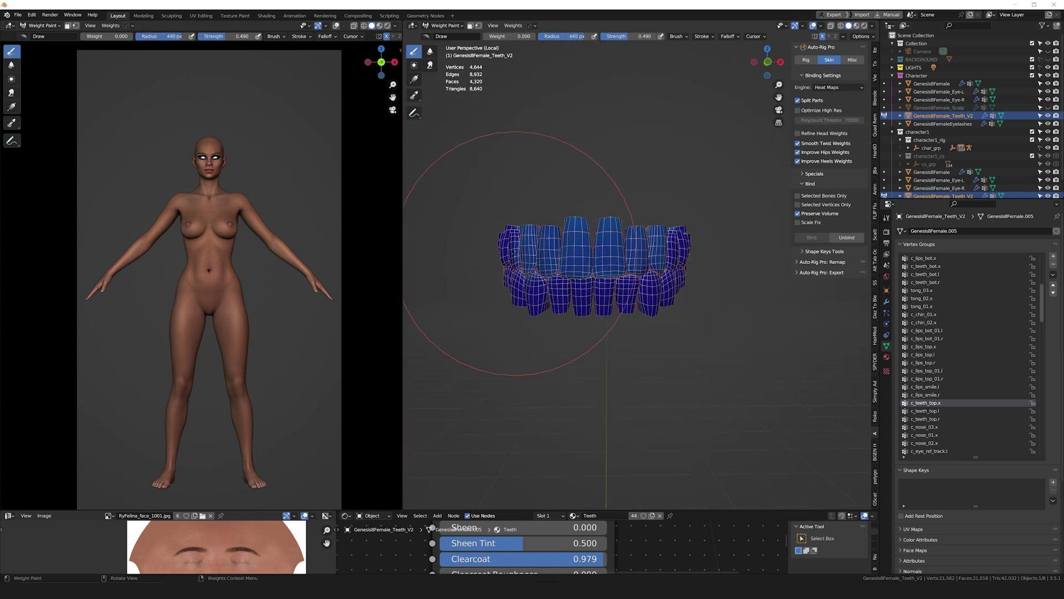
middle_click_drag(589, 229, 584, 191)
Step: In Edit Mode, assign the lower teeth fully to c_teeth_bot.x
key("Tab")
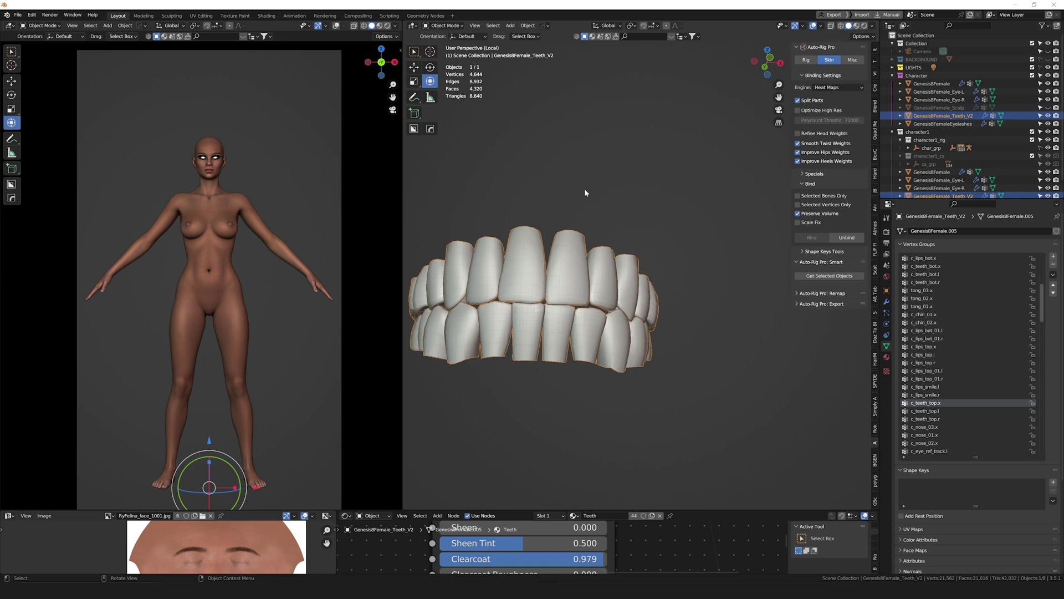
key("KP_1")
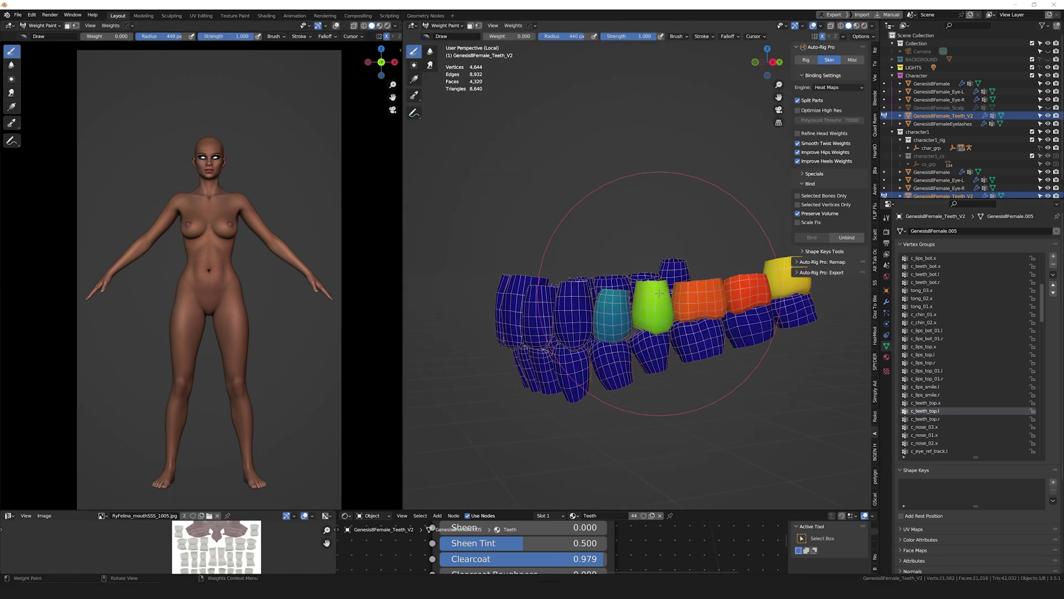
scroll(947, 410, "down", 2, "ctrl")
scroll(946, 428, "down", 2)
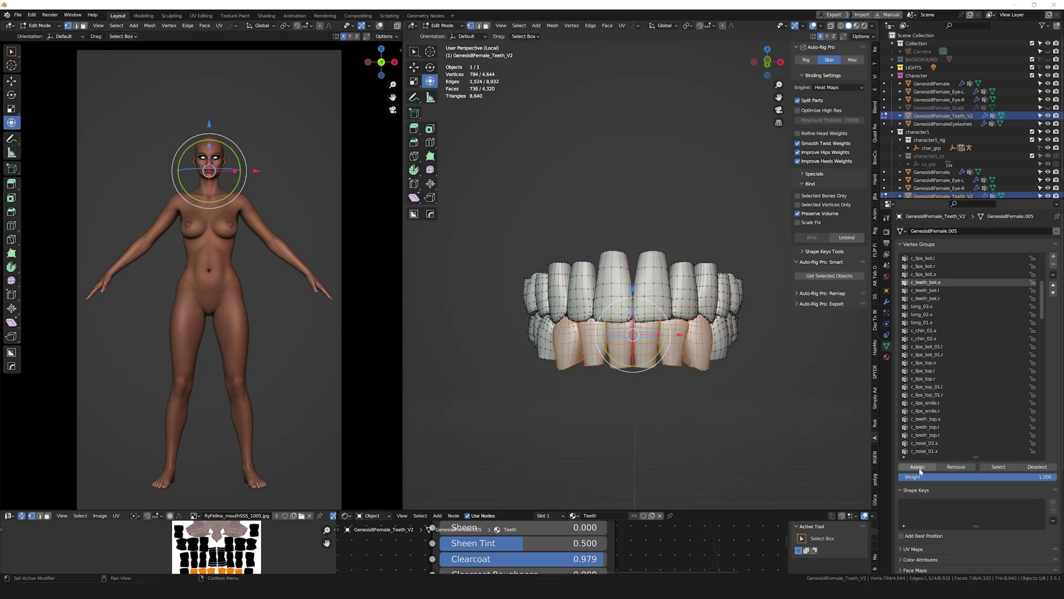
left_click(917, 466)
key("ctrl+Tab")
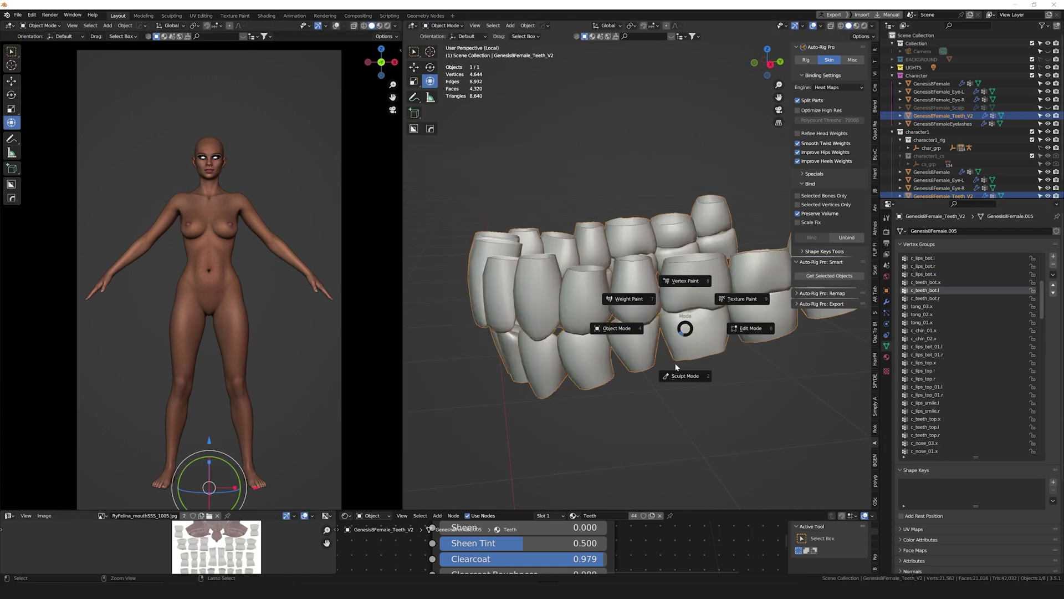
Step: Return the teeth to Weight Paint, save, and paint stray weights down to zero
left_click(671, 339)
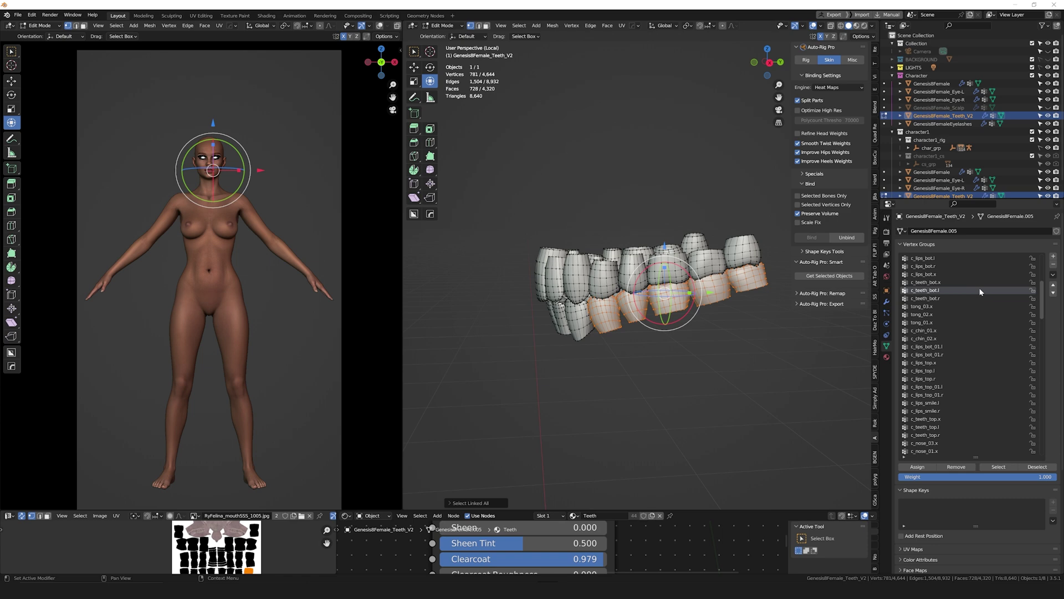
key("Tab")
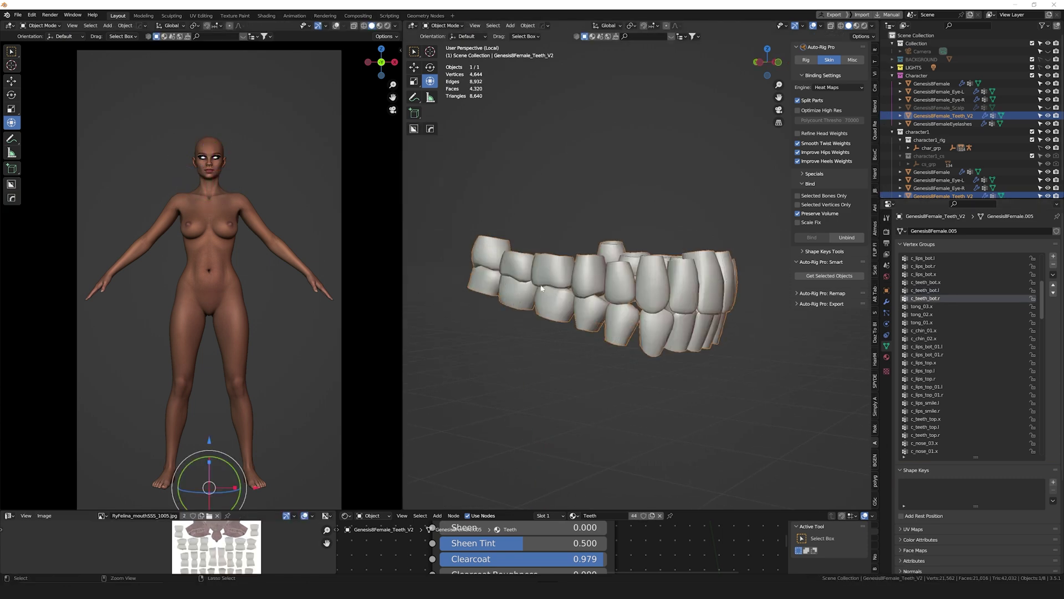
key("ctrl+Tab")
key("ctrl+s")
left_click_drag(651, 270, 582, 343)
key("f")
left_click(570, 380)
Step: Paint the remaining teeth weights to zero and inspect the tongue from inside the mouth
middle_click_drag(570, 380, 675, 295)
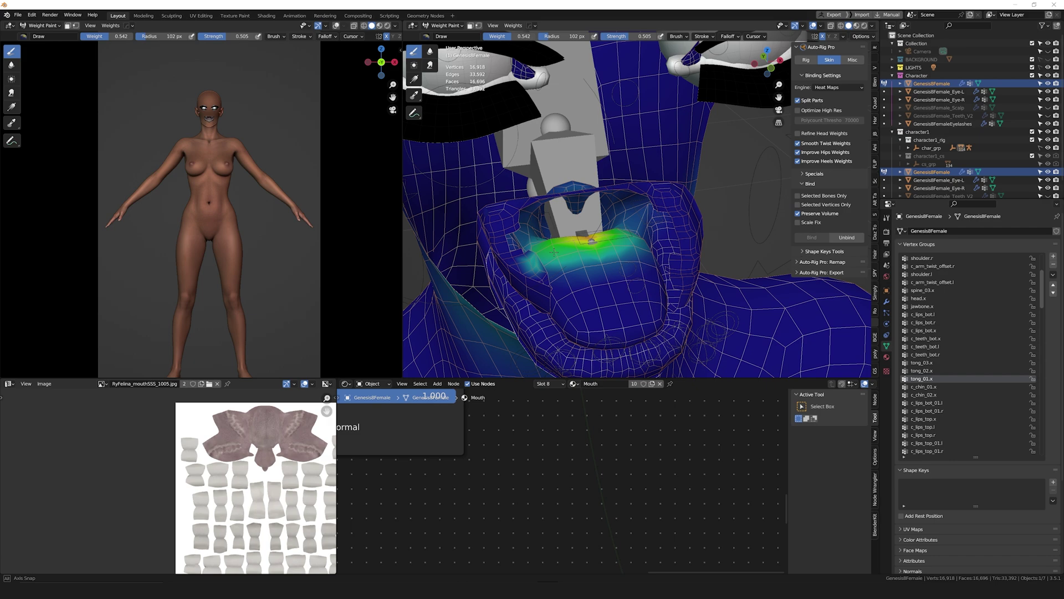
middle_click_drag(577, 310, 536, 320)
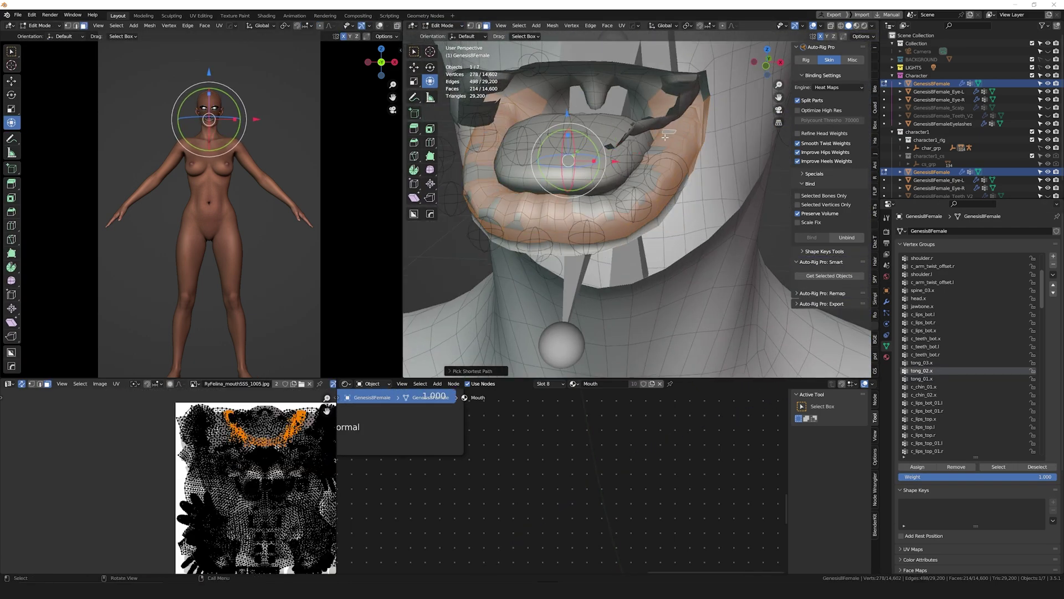
middle_click_drag(665, 137, 596, 113)
key("h")
key("alt+h")
Step: Select a face on the head and switch the body to Weight Paint
left_click(573, 143)
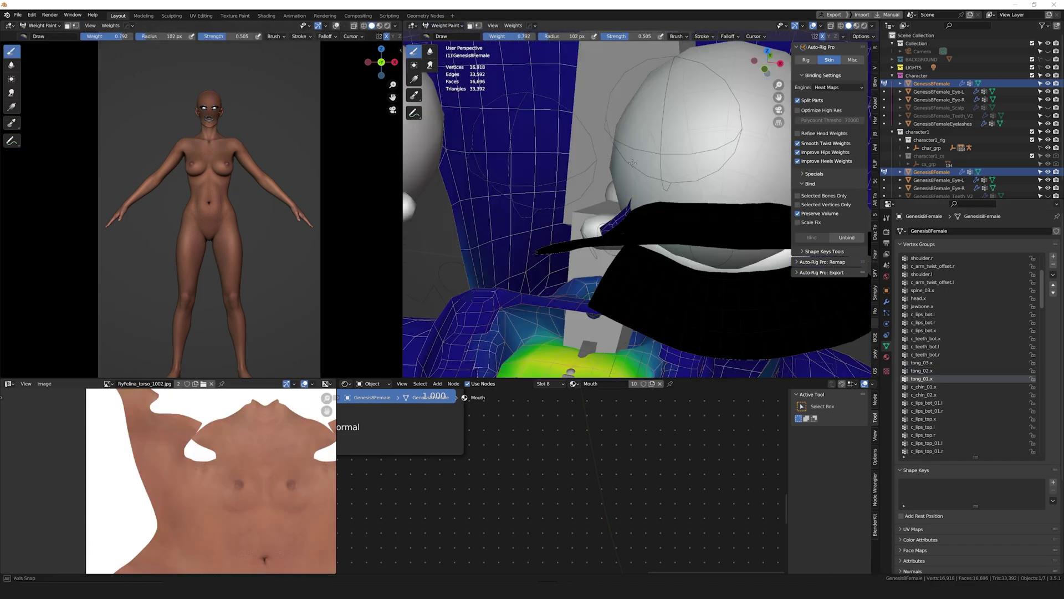
key("ctrl+Tab")
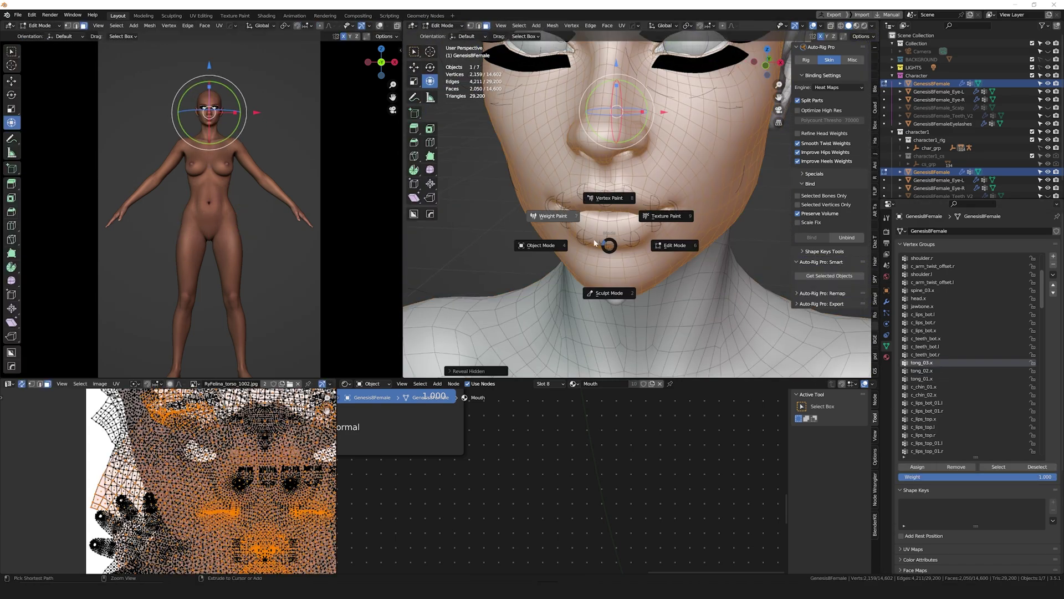
left_click(595, 243)
scroll(595, 242, "down", 3)
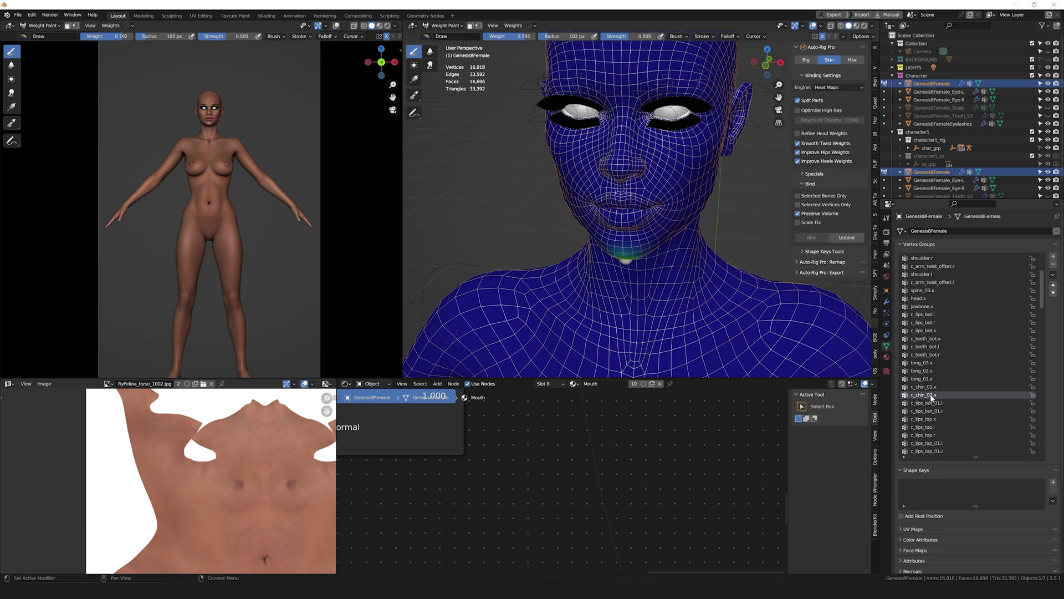
mouse_move(594, 243)
middle_mouse_down()
mouse_move(620, 183)
mouse_move(582, 238)
mouse_move(543, 244)
middle_mouse_up()
Step: Review the c_lips_bot_01.r, ear, finger and c_eyelid_corner_01.l weights, smoothing where needed
left_click(927, 410)
scroll(947, 421, "down", 10)
left_click(921, 395)
left_click(413, 51)
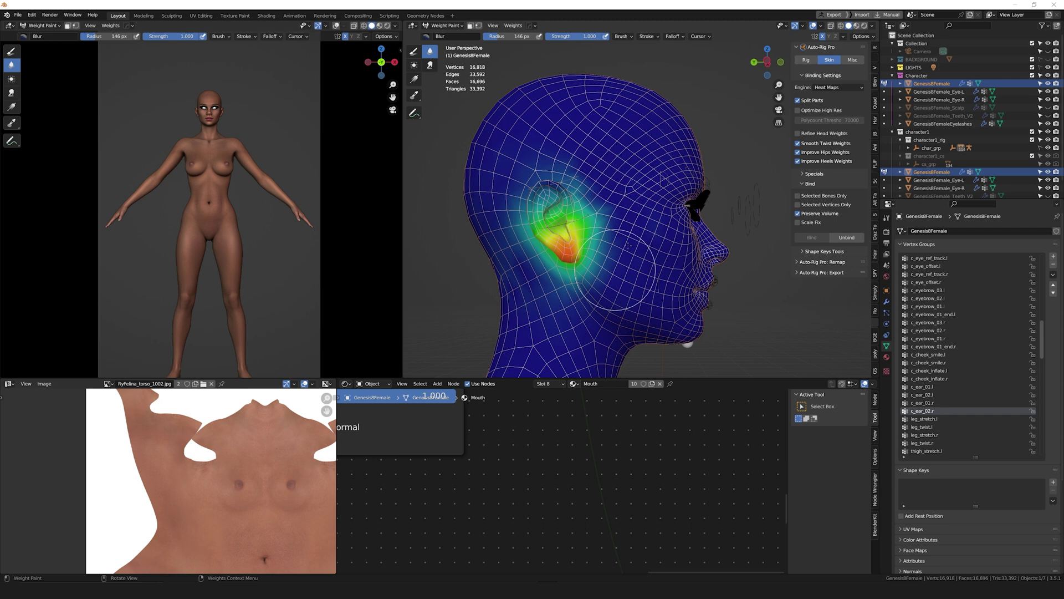
scroll(951, 423, "down", 6)
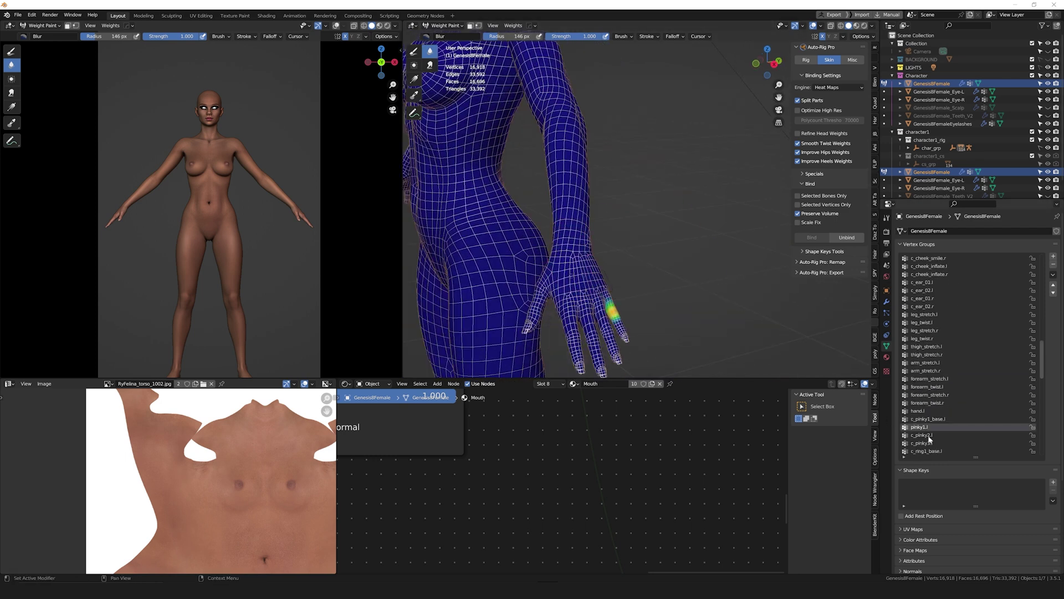
left_click(936, 427)
scroll(943, 426, "down", 10)
left_click(933, 379)
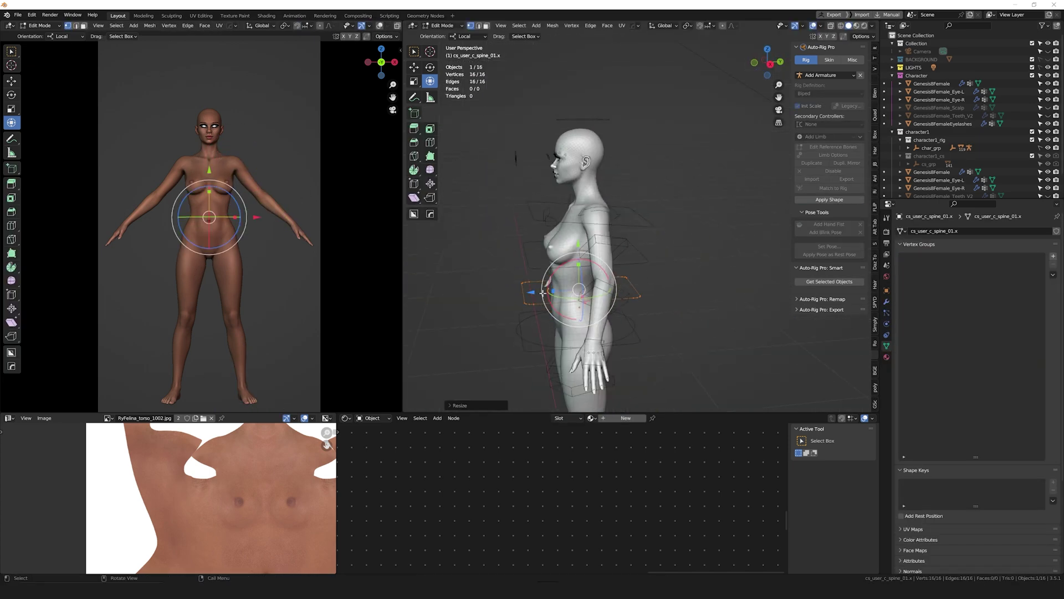
Step: Apply the edited spine controller shape and test the rig by posing the arms and rotating a foot
left_click(830, 200)
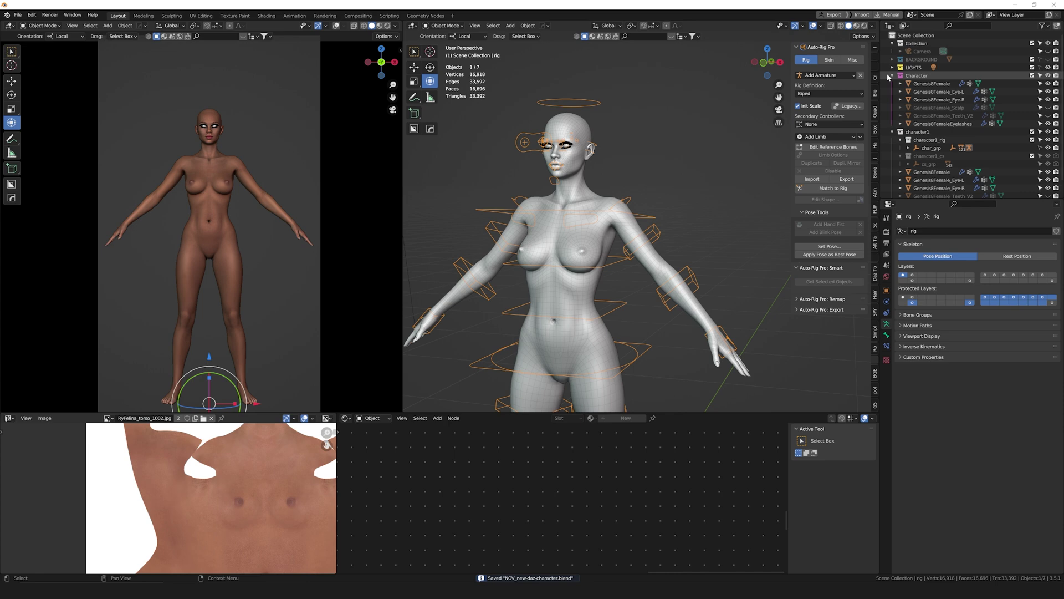
left_click(643, 240)
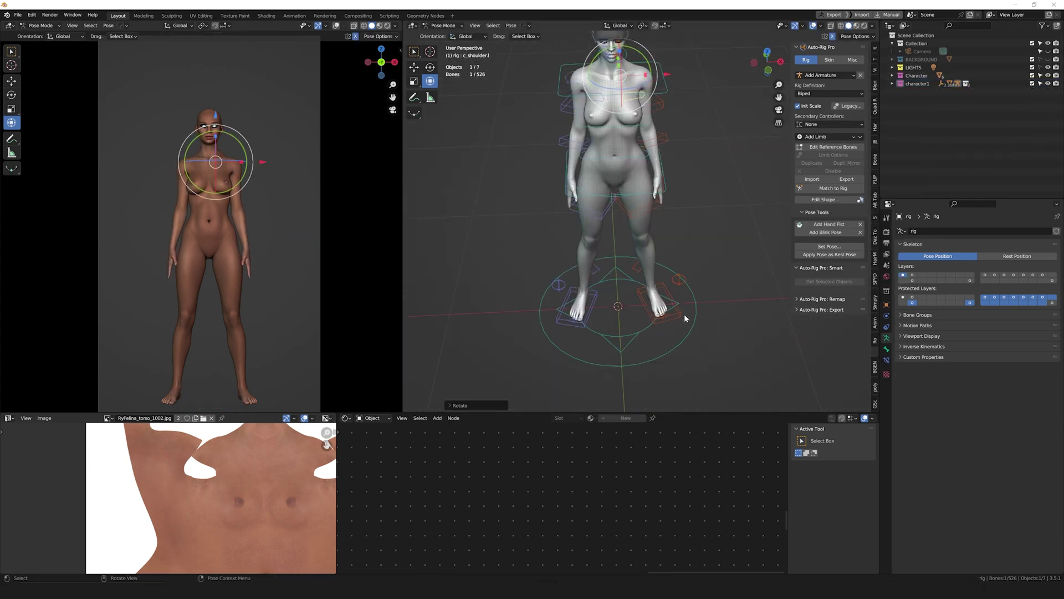
key("g")
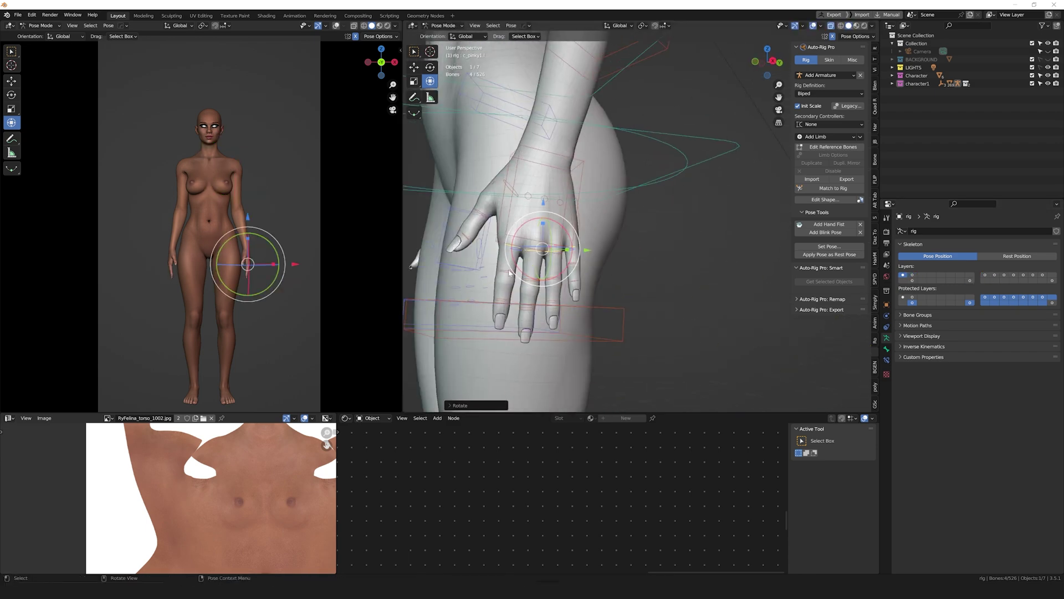
key("r")
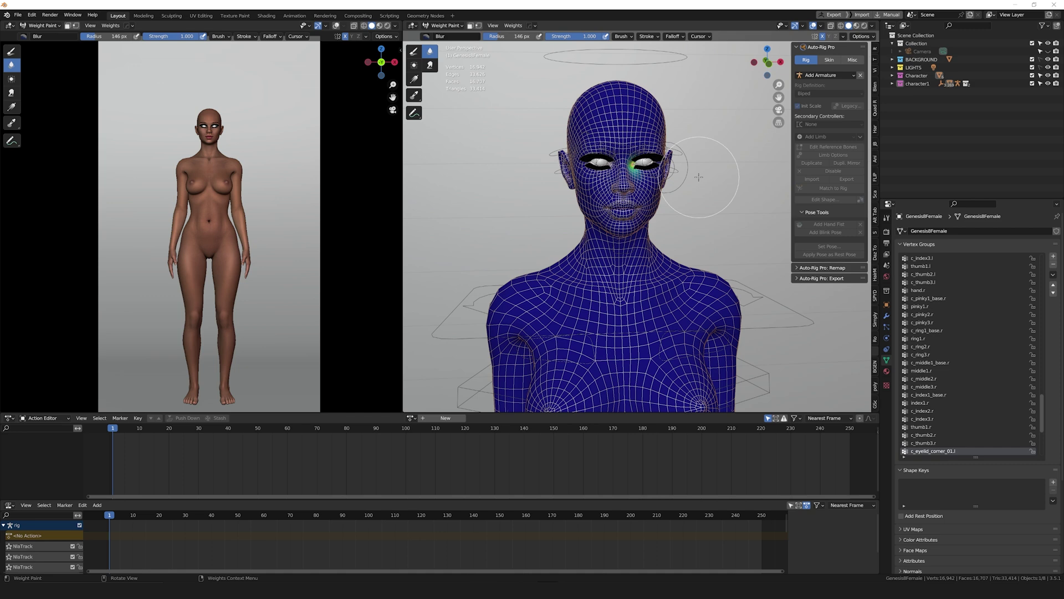
Step: Orbit to a three-quarter view of the head and reveal the active body in the outliner
scroll(970, 355, "up", 10)
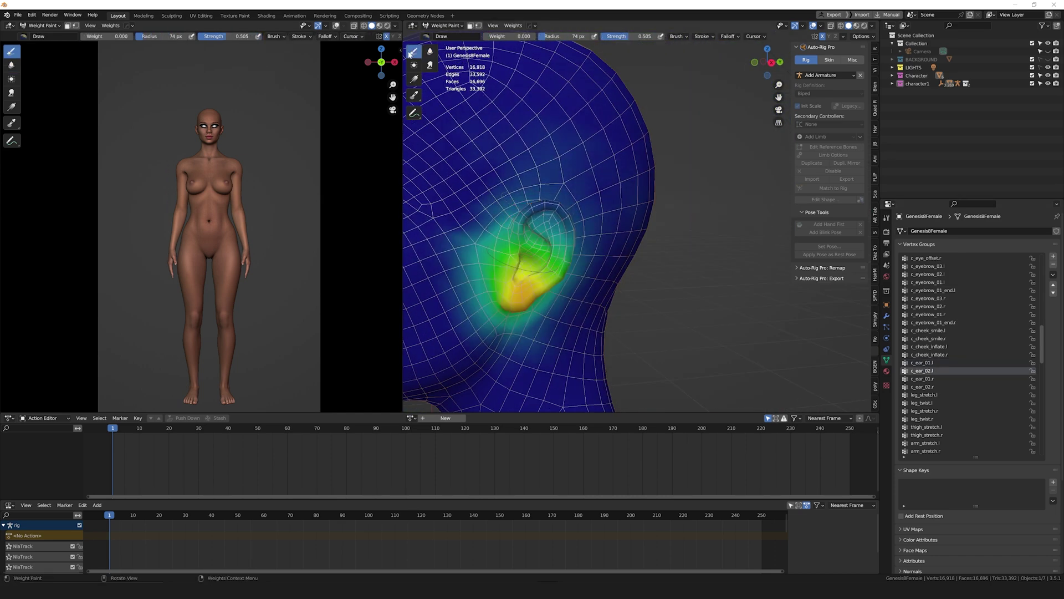
scroll(518, 328, "down", 5)
middle_click_drag(517, 329, 682, 244)
key("KP_Decimal")
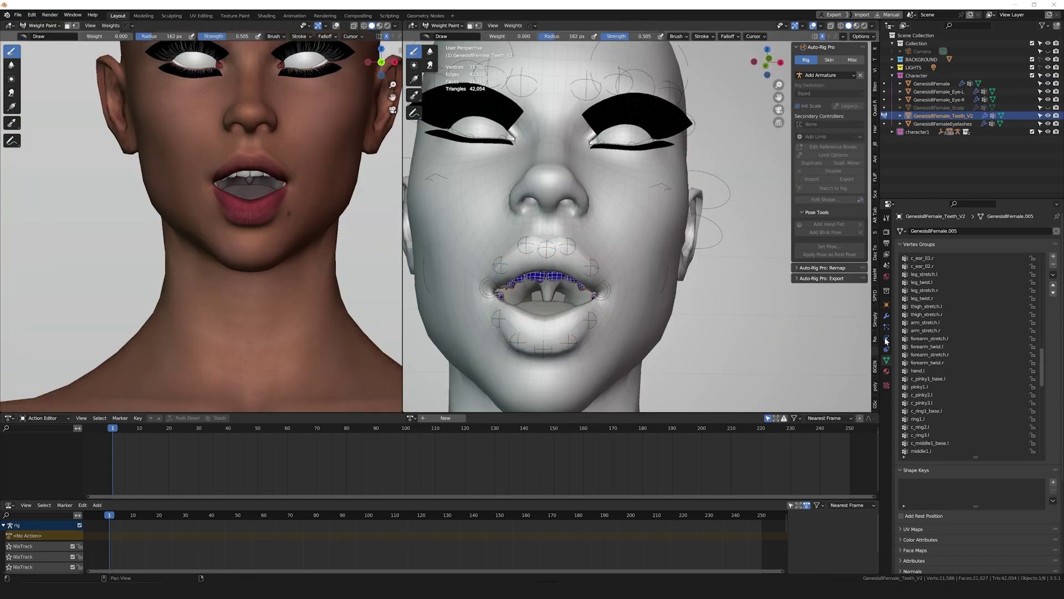
Step: Isolate the teeth mesh in local view
key("KP_Divide")
middle_click_drag(623, 240, 682, 244)
scroll(923, 354, "down", 4)
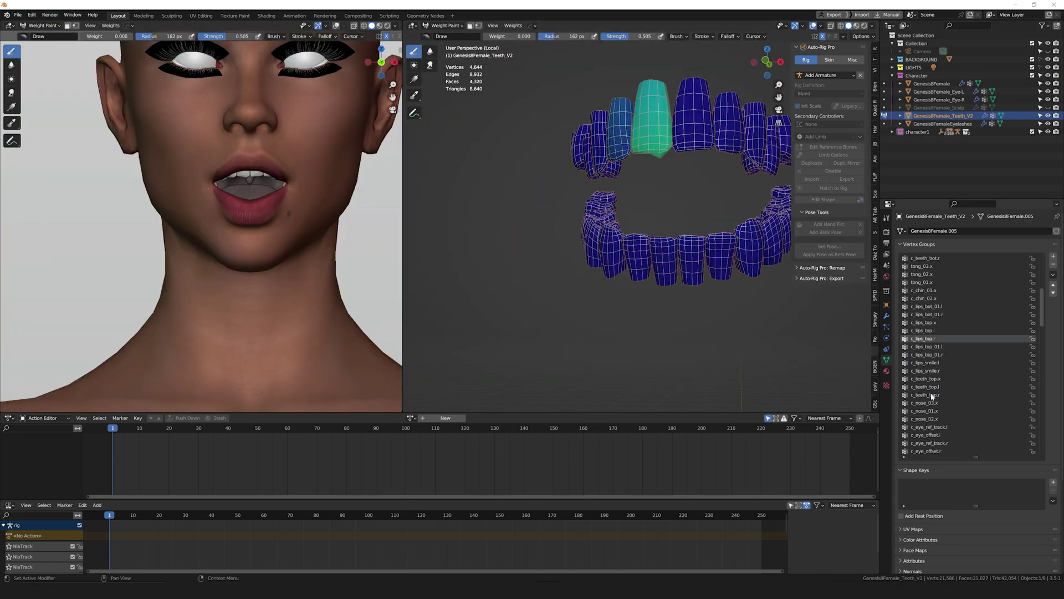
scroll(923, 339, "up", 7)
scroll(923, 340, "down", 10)
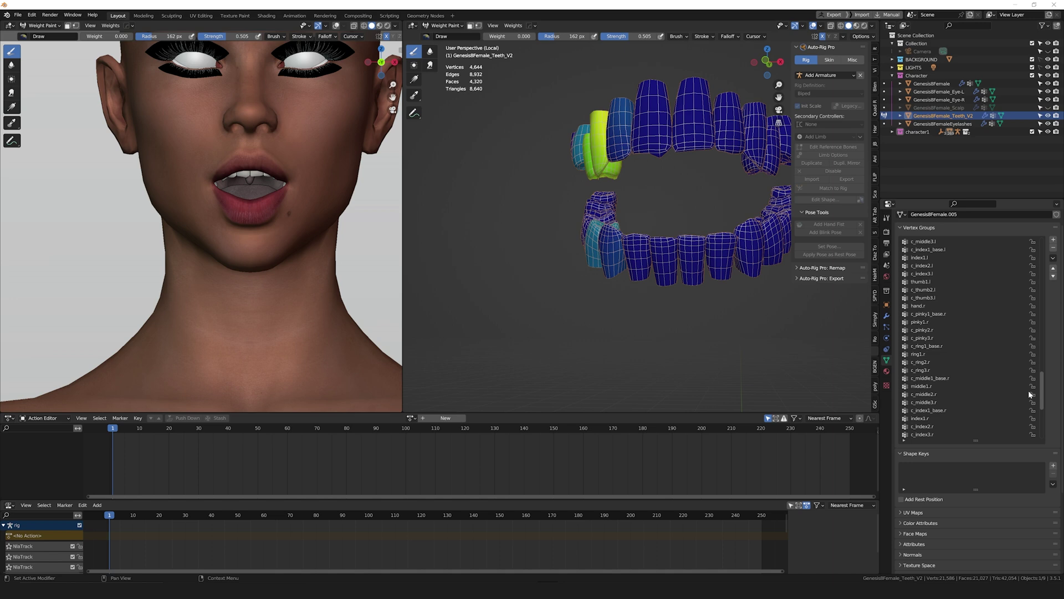
Step: Inspect the c_teeth_top.x, lower teeth and c_lips_top_01.l vertex group weights on the teeth
left_click(927, 274)
middle_click_drag(637, 167, 671, 167)
left_click(927, 241)
scroll(943, 333, "up", 5)
left_click(927, 388)
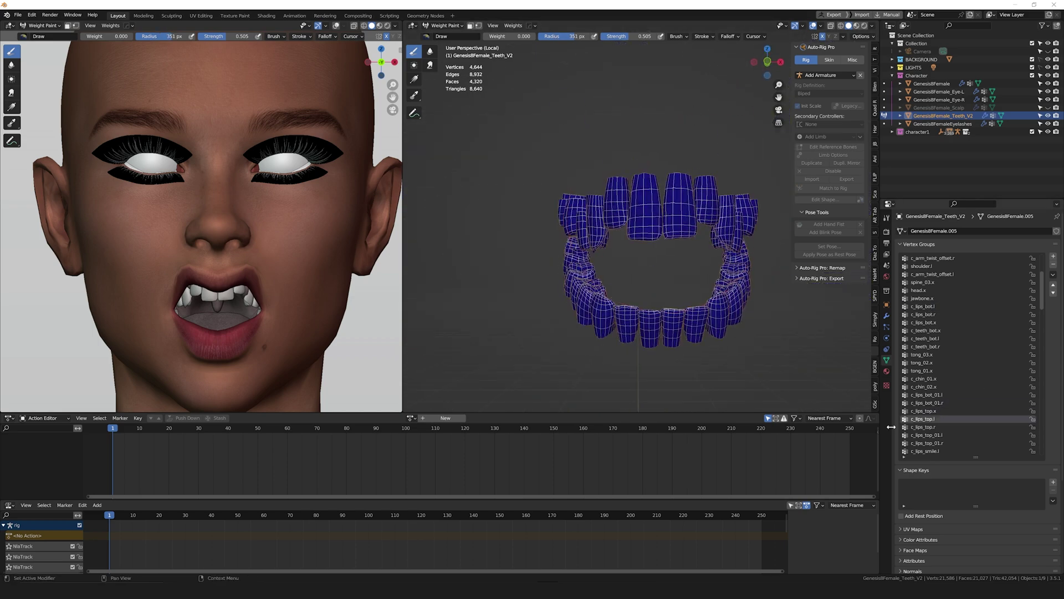
left_click(927, 435)
middle_click_drag(610, 249, 499, 214)
Step: Set brush Strength to 1.000, view the c_lips_smile.r weights, and save the file
left_click(927, 443)
middle_click_drag(689, 262, 665, 266)
scroll(942, 355, "down", 2)
left_click(926, 427)
key("ctrl+s")
Step: Recheck the c_teeth_top.x weights, then pose the hand behind the head to test the rig
left_click(926, 435)
middle_click_drag(535, 261, 632, 233)
scroll(940, 351, "down", 3)
left_click(939, 351)
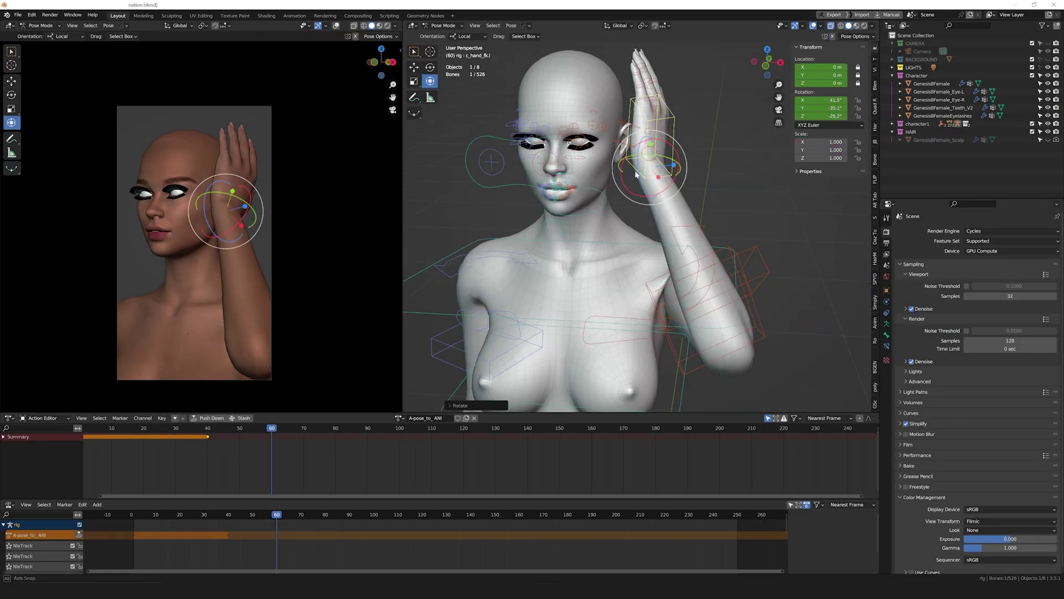
middle_click_drag(636, 175, 737, 260)
left_click(737, 261)
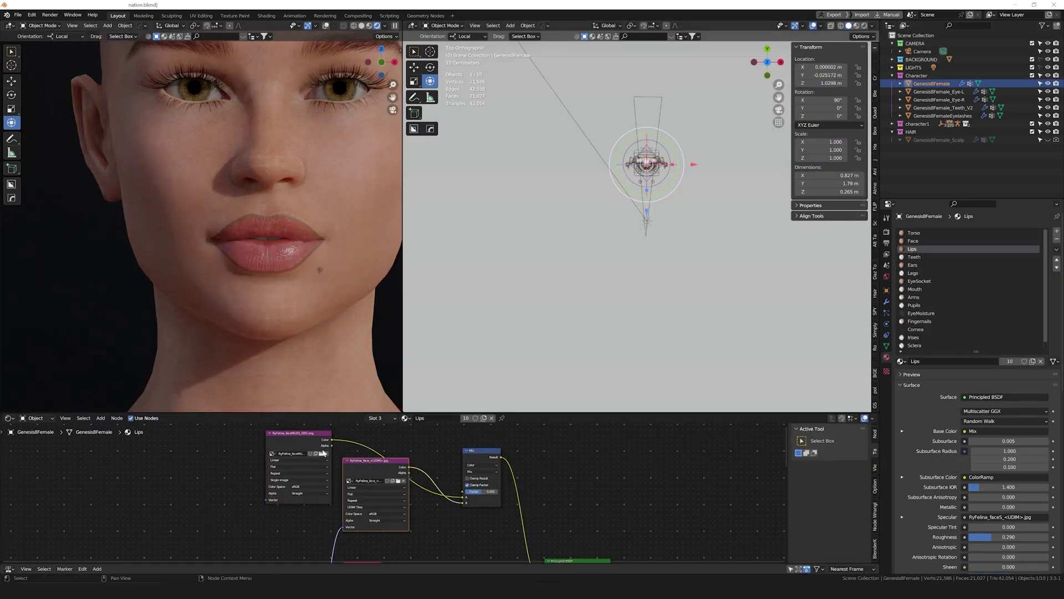
Step: Try Overlay blending on the lip Mix node, then revert it to Mix
scroll(439, 463, "down", 4)
scroll(439, 463, "up", 5)
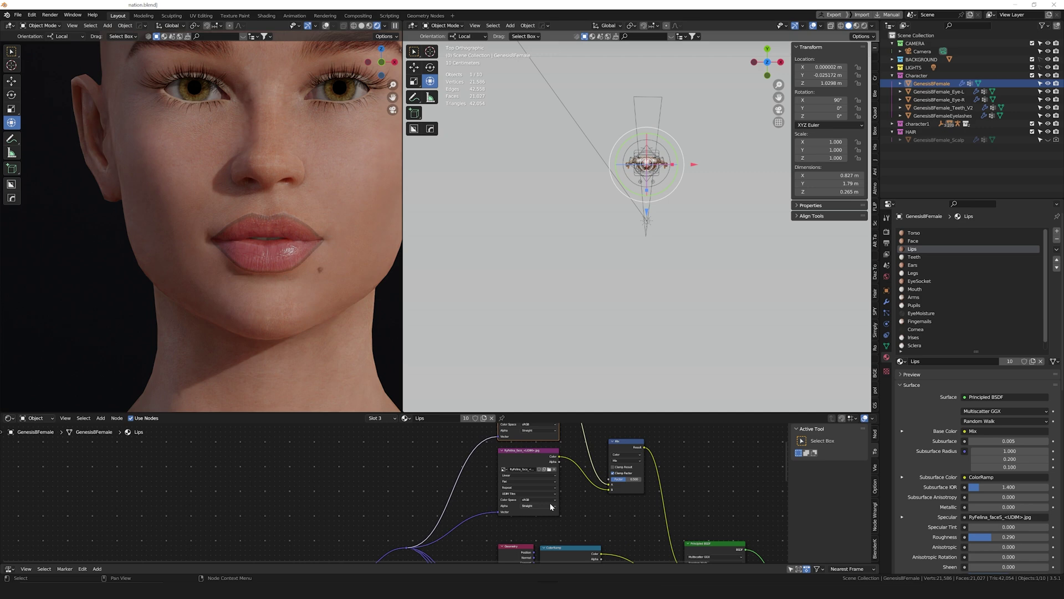
left_click(564, 460)
left_click(548, 344)
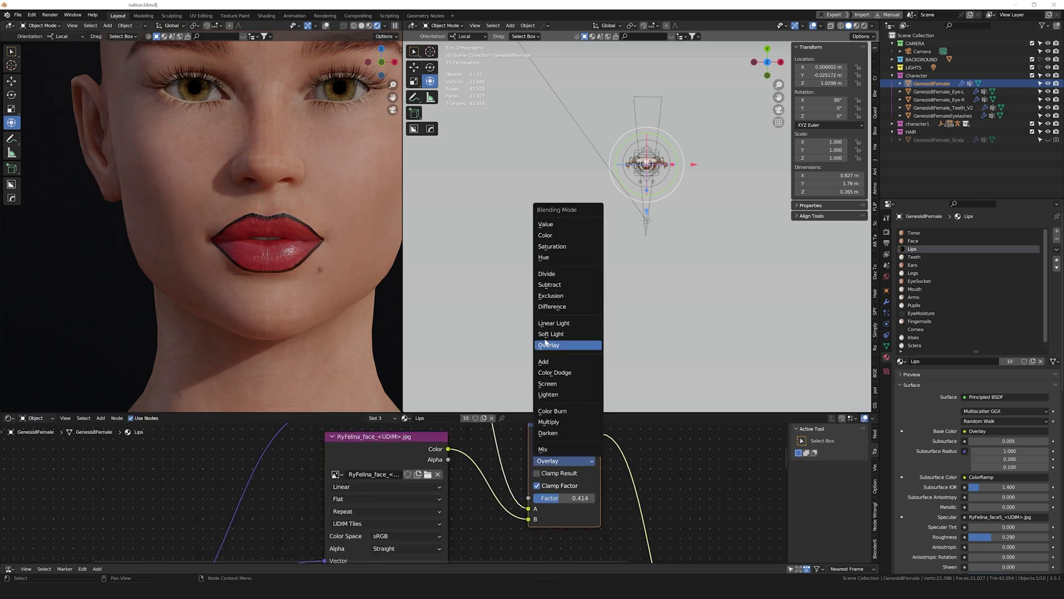
left_click(553, 449)
Step: Switch the lip Mix node to Add and lower the ColorRamp stop position to 0
scroll(560, 499, "down", 4)
scroll(573, 555, "up", 2)
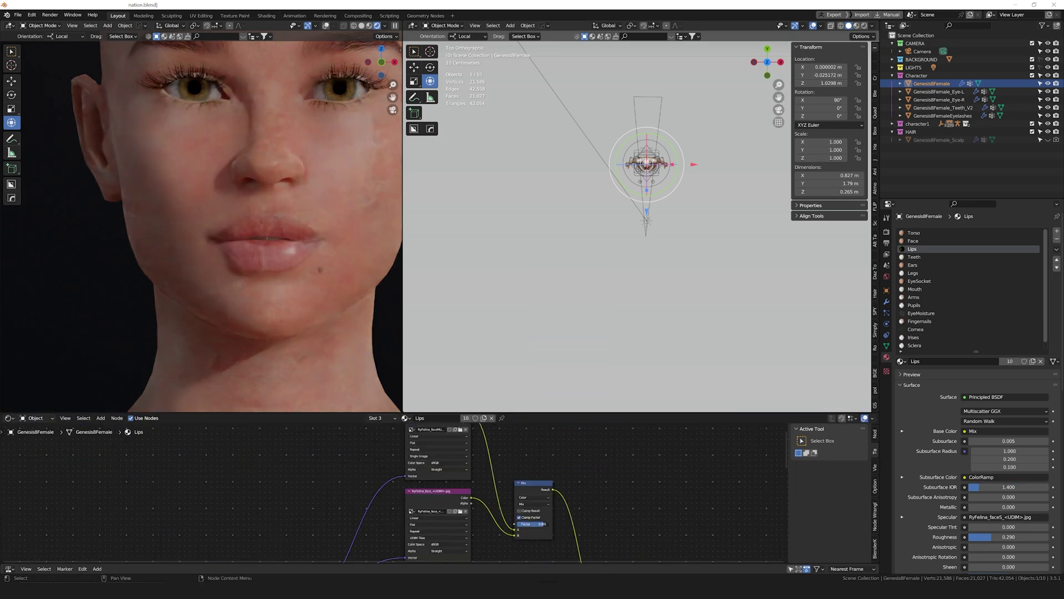
scroll(572, 554, "down", 3)
scroll(266, 289, "down", 5)
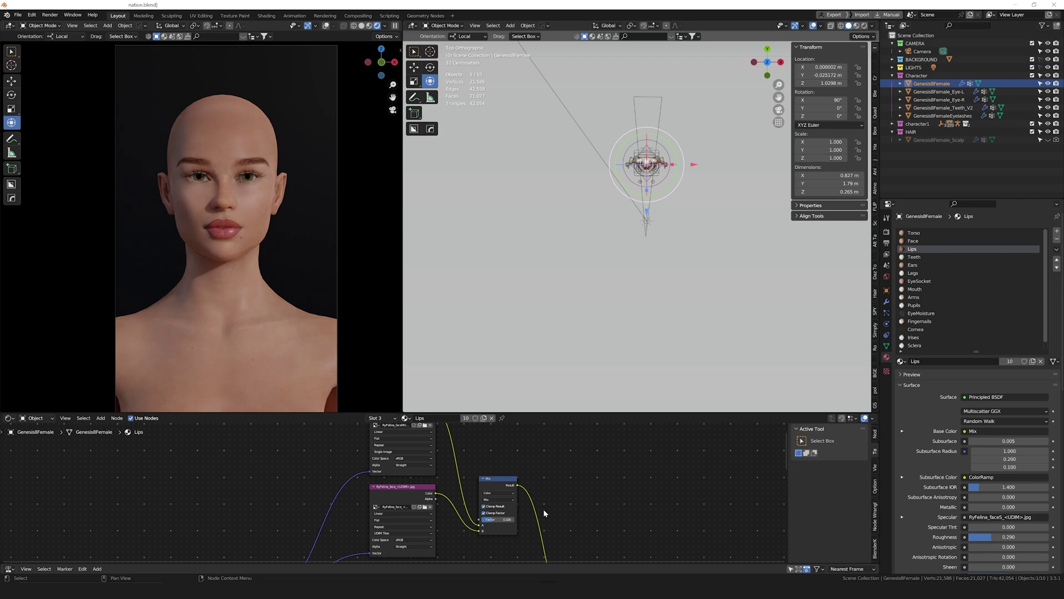
scroll(515, 498, "up", 3)
left_click(515, 502)
left_click(516, 400)
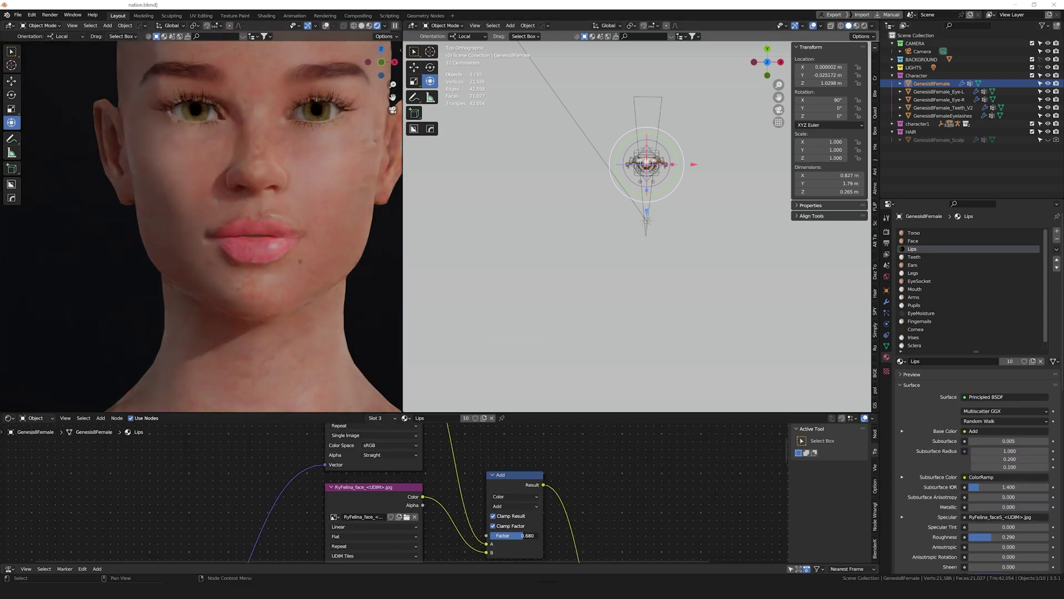
scroll(557, 548, "down", 2)
left_click_drag(498, 453, 441, 454)
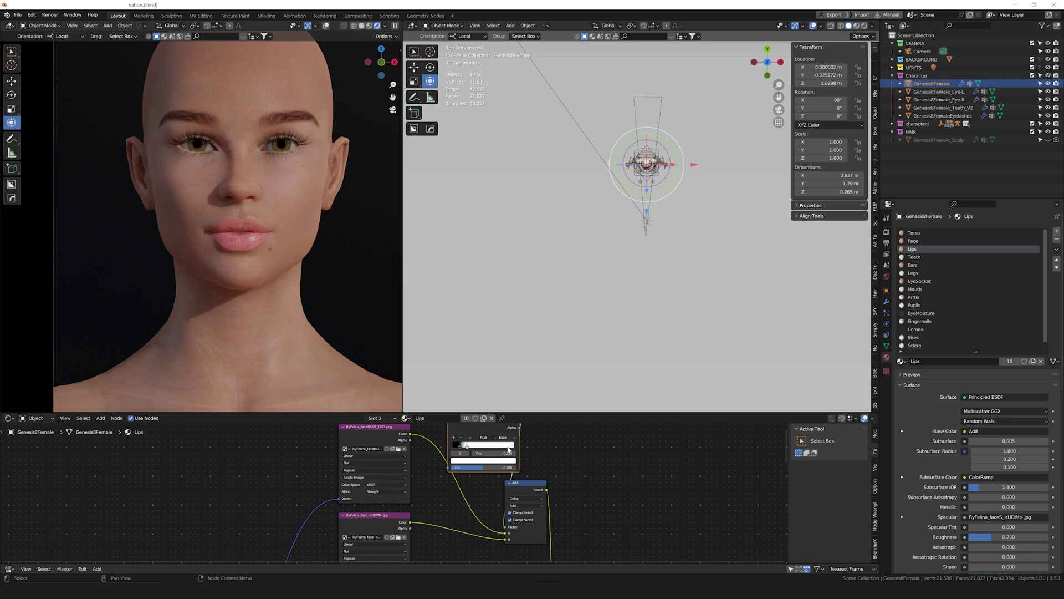
Step: Open the File menu to look through the import options
left_click(17, 15)
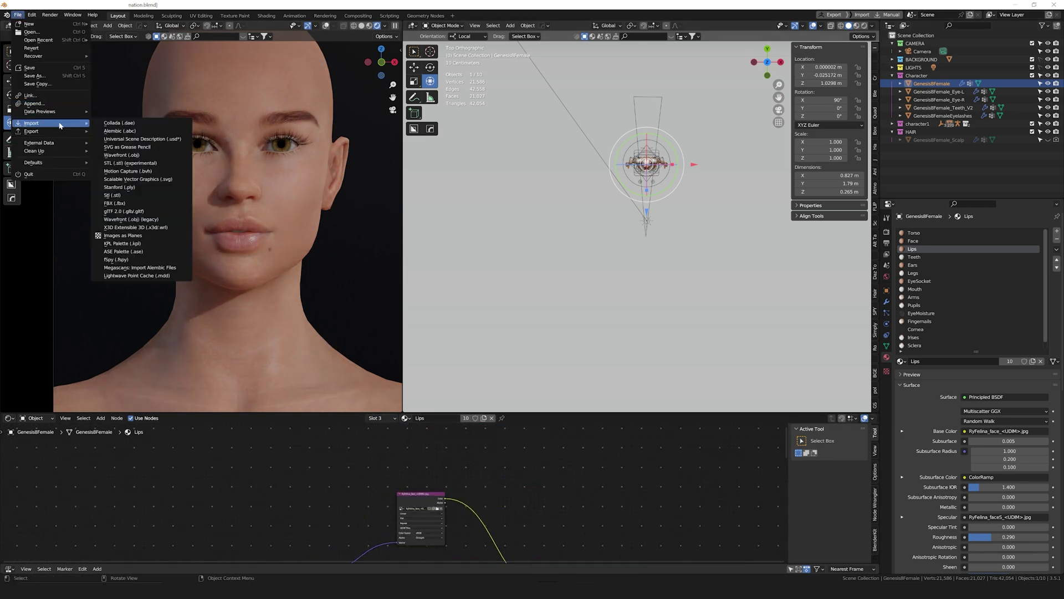